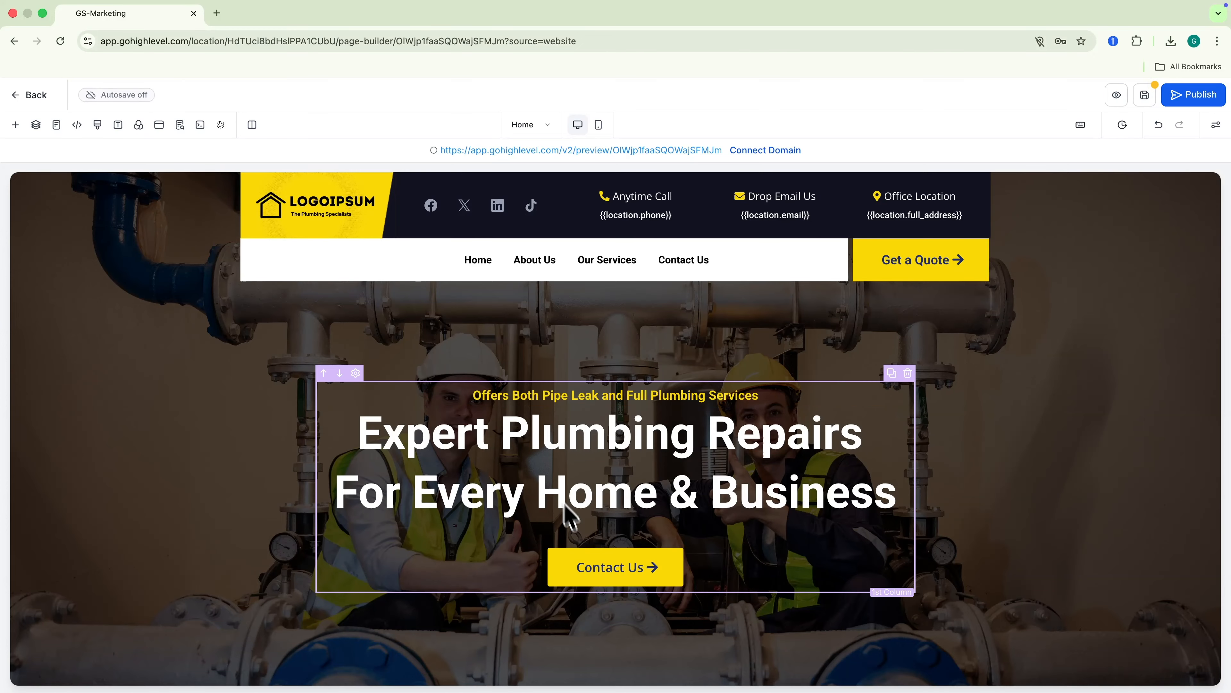
# Step: Replace the header logo image with the Radiant wordmark file 699d6e7c2837e81ab919c01b.png from Brand Board 1
pyautogui.scroll(-5, 594, 559)
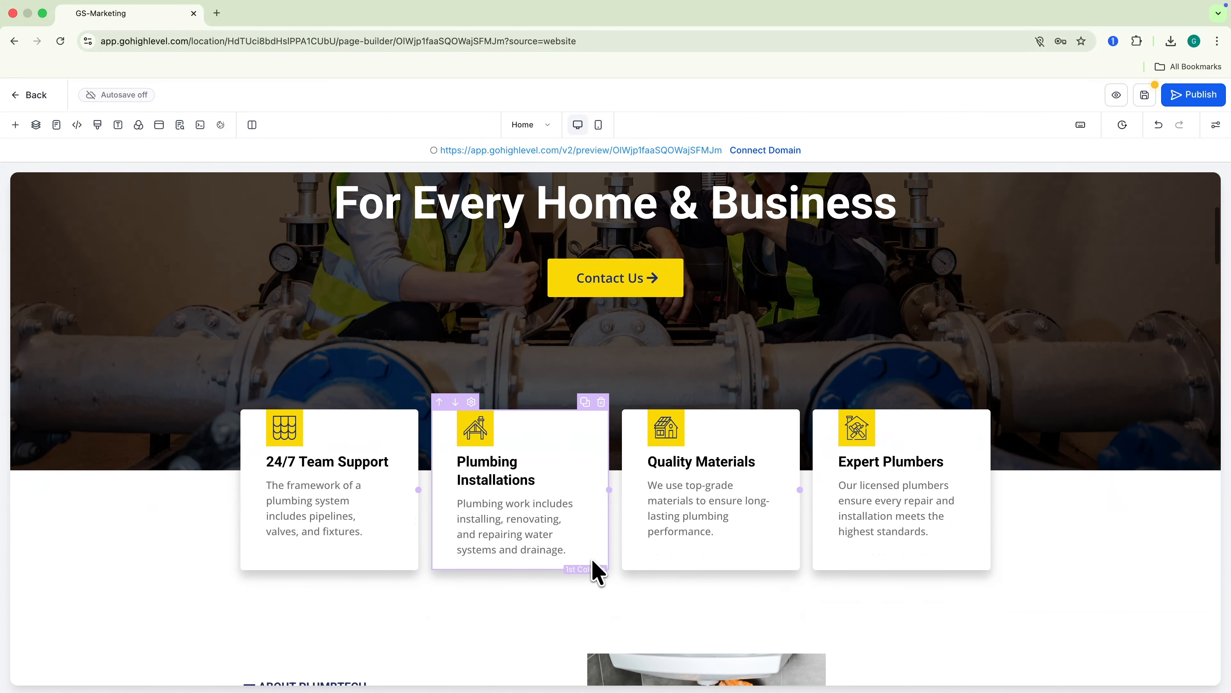
pyautogui.scroll(-7, 587, 552)
pyautogui.scroll(12, 592, 548)
pyautogui.click(322, 205)
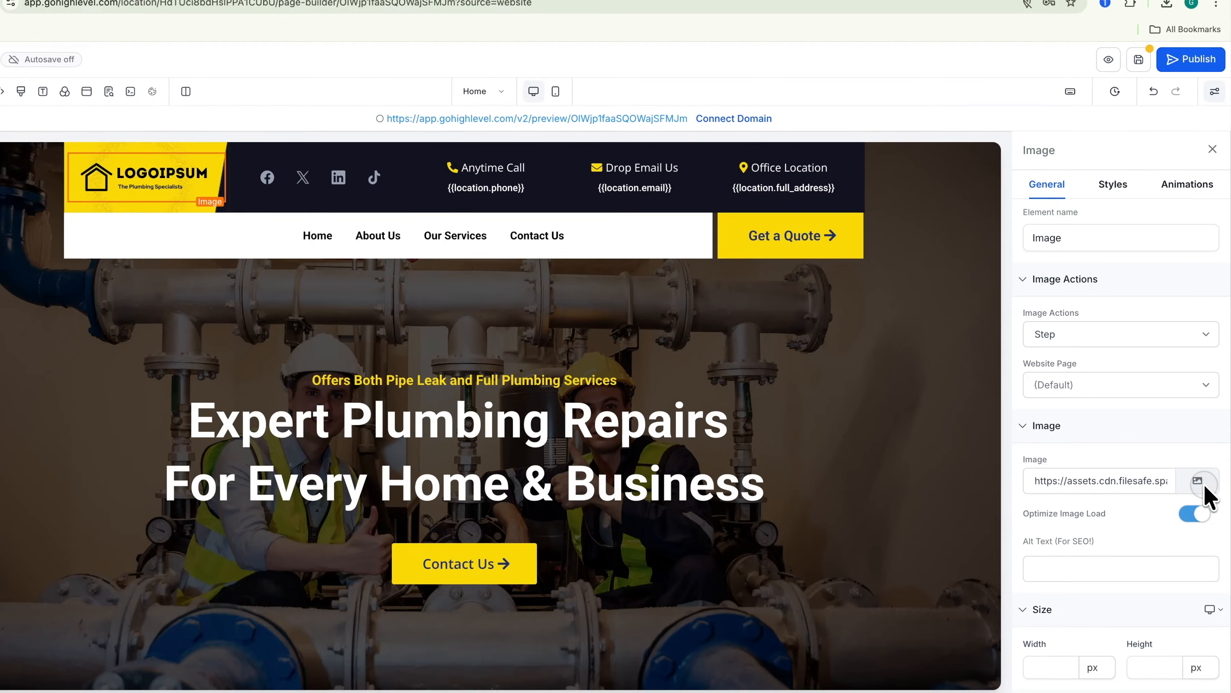
pyautogui.click(1204, 486)
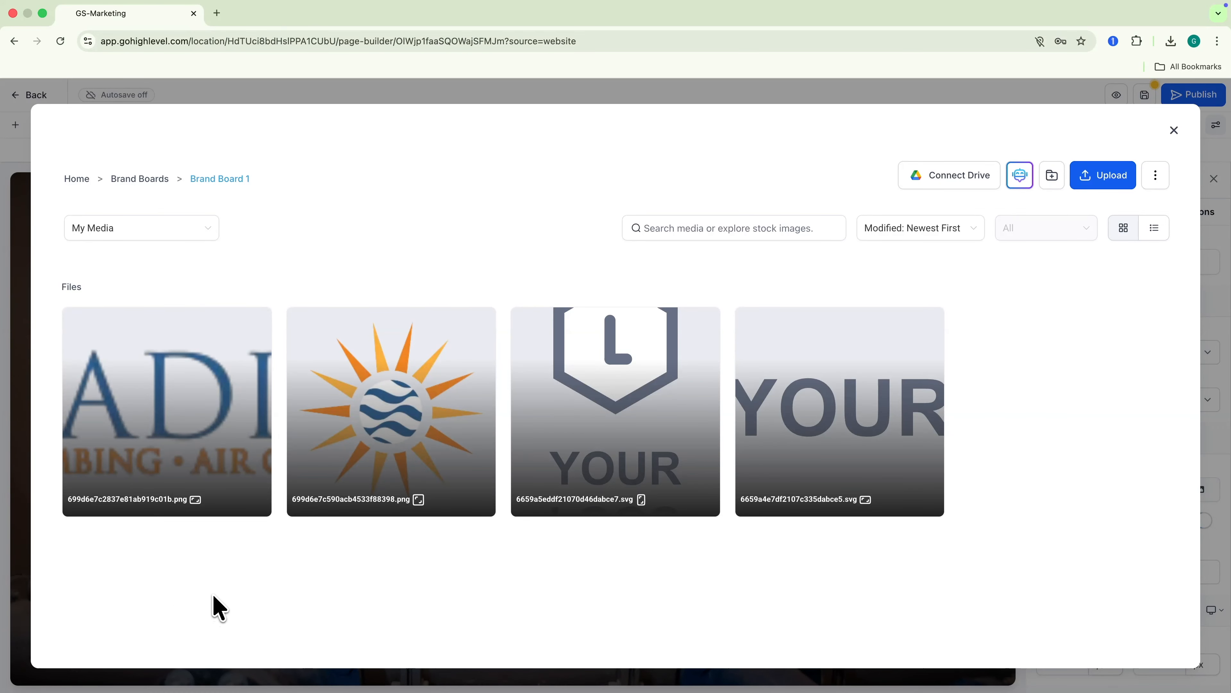
pyautogui.click(170, 420)
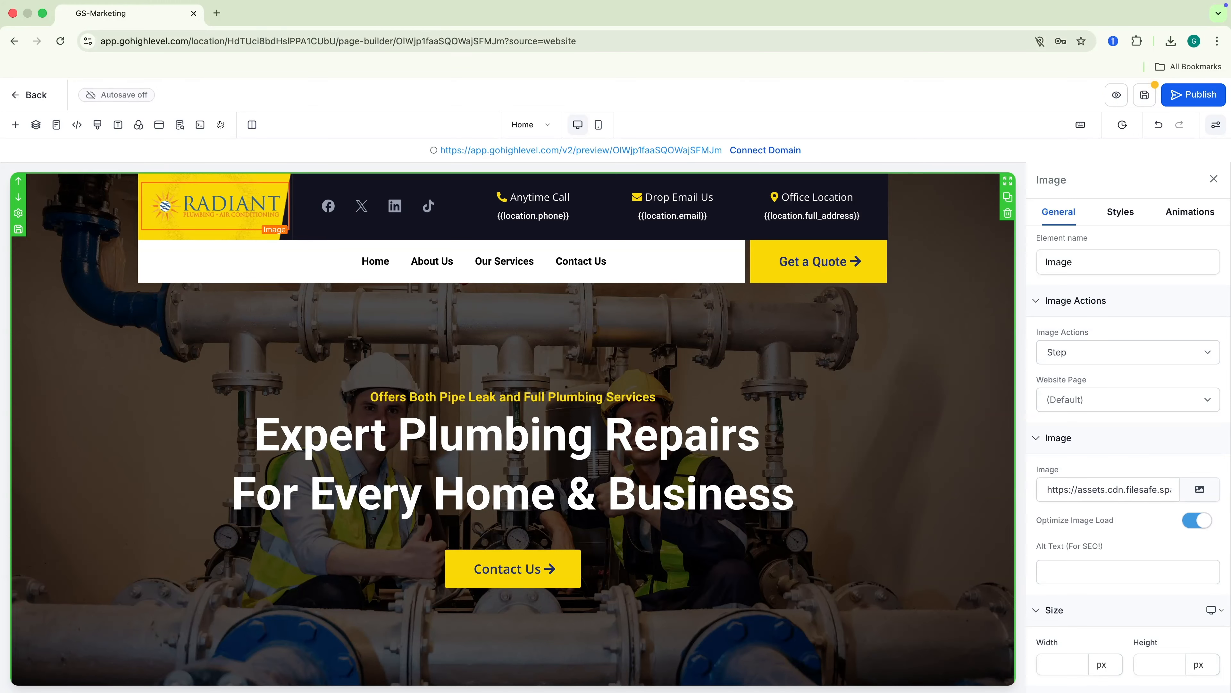
# Step: Set the header logo image's width to 200 px
pyautogui.scroll(-2, 1113, 519)
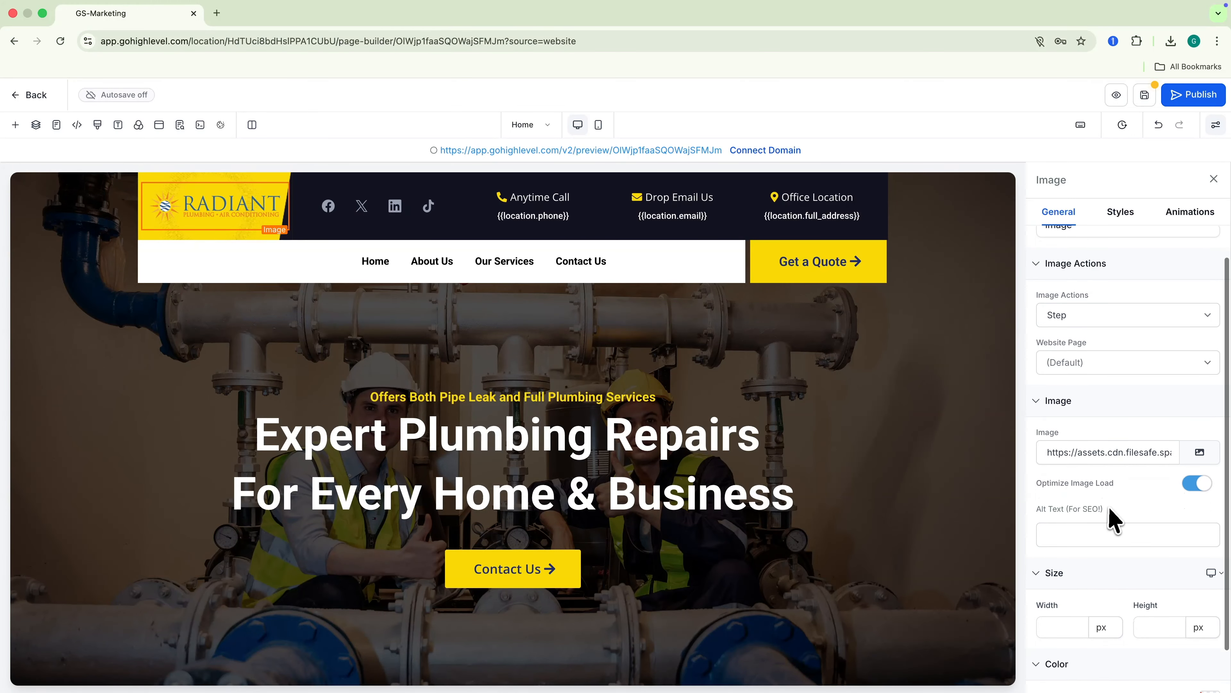
pyautogui.scroll(-2, 1113, 519)
pyautogui.click(1064, 573)
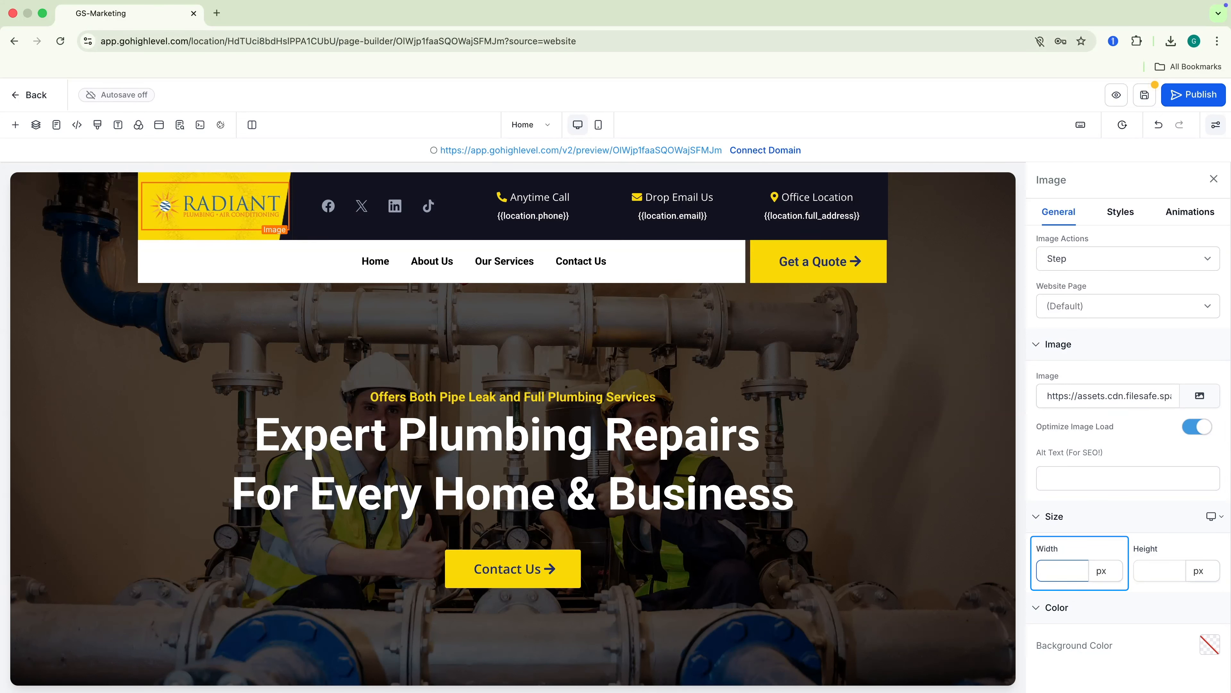
pyautogui.write('200')
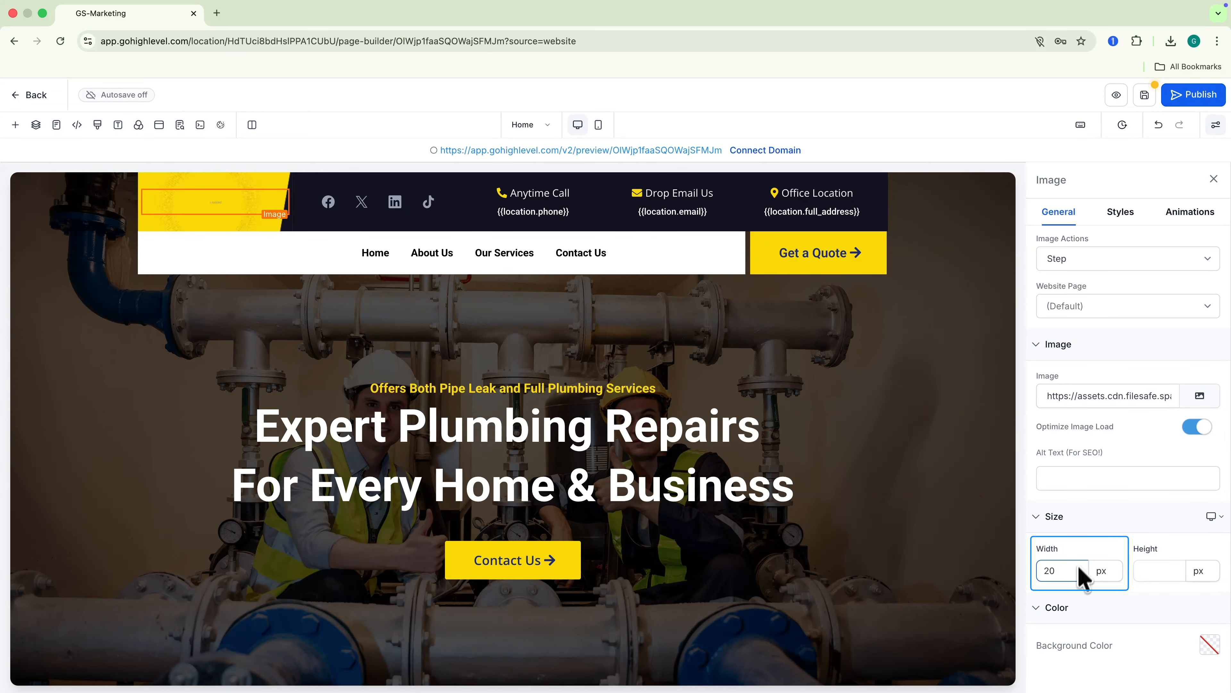
pyautogui.click(1085, 539)
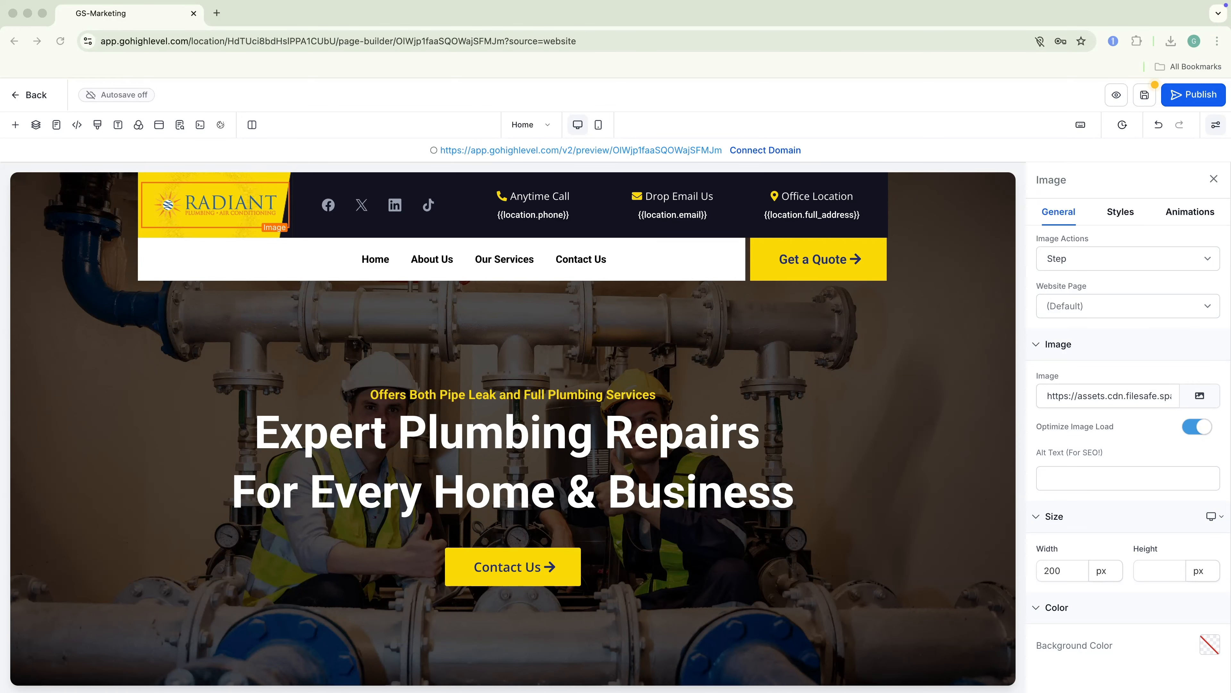
pyautogui.click(1137, 548)
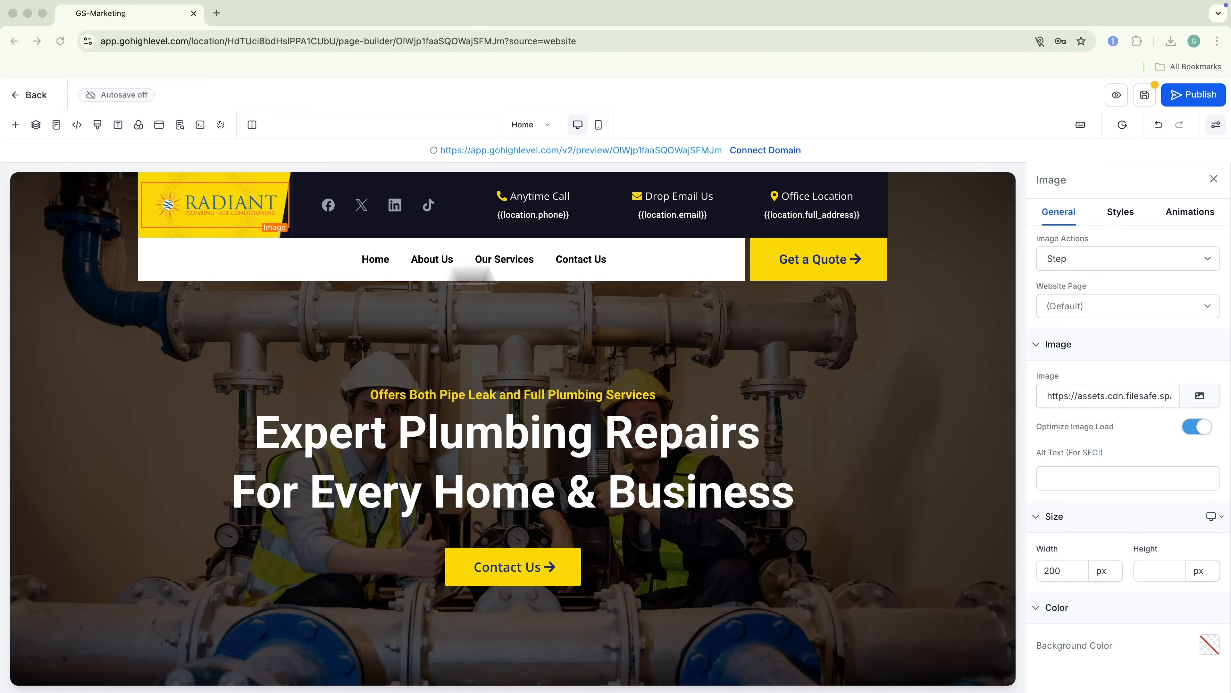
# Step: Give the header logo image a right margin of 20 px
pyautogui.click(1115, 214)
pyautogui.scroll(-5, 1200, 446)
pyautogui.click(1200, 443)
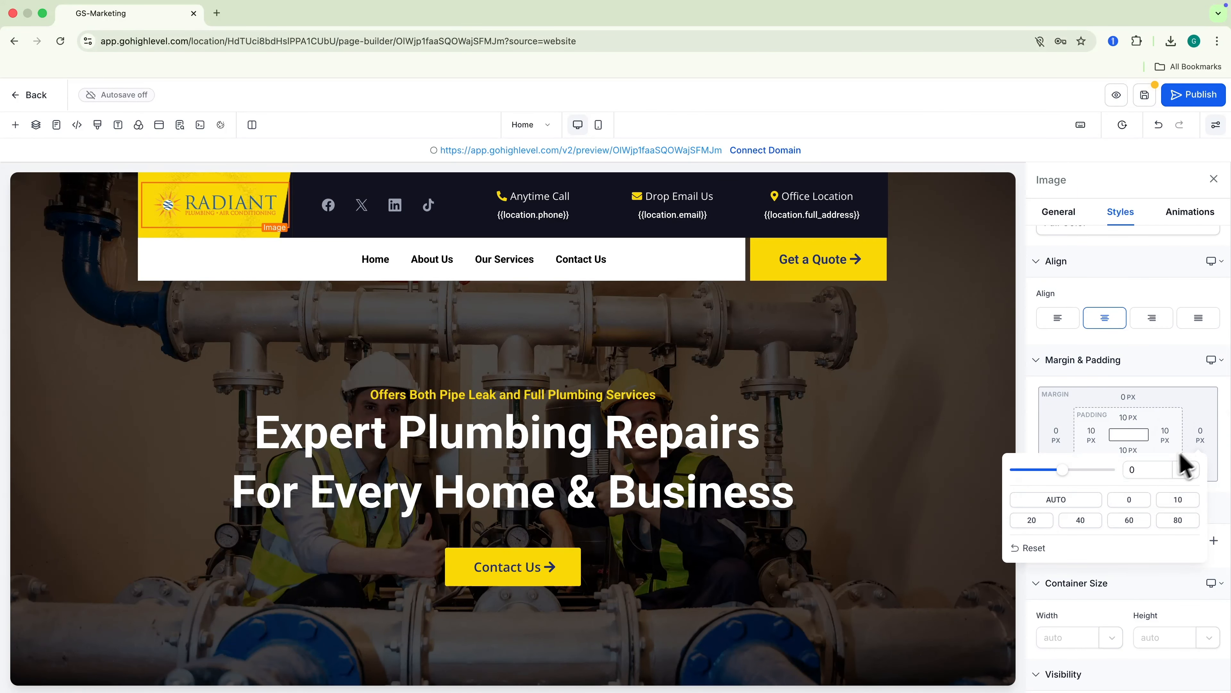
pyautogui.click(1037, 522)
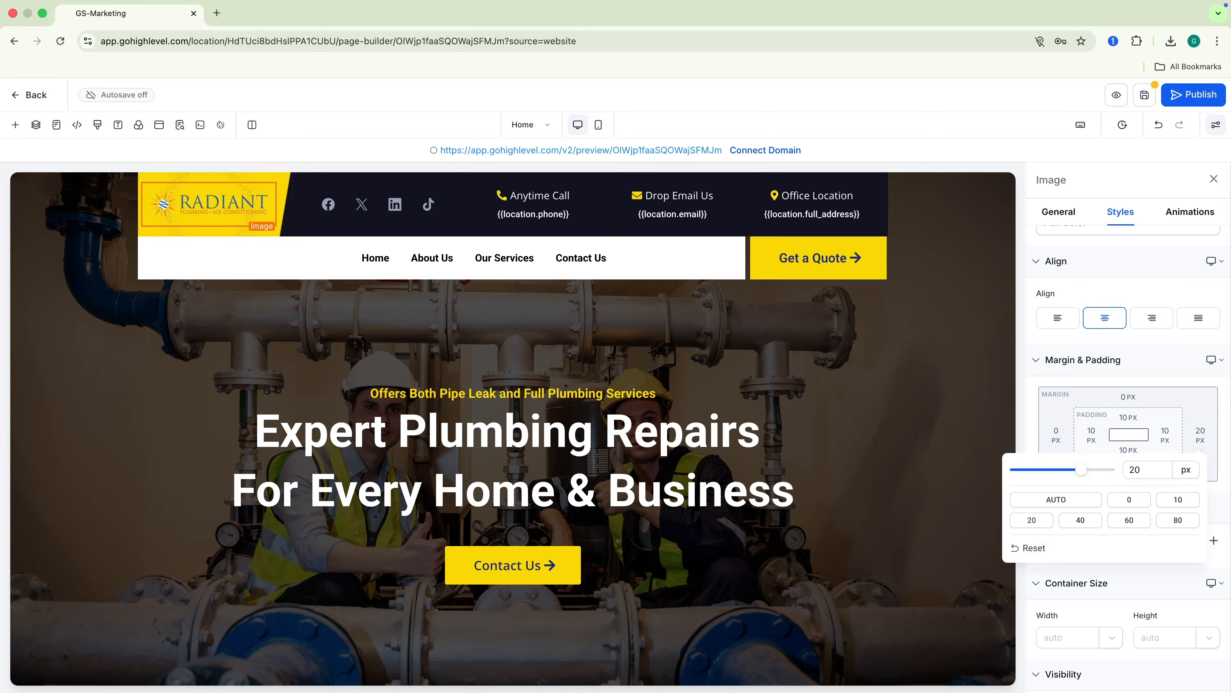
pyautogui.click(110, 398)
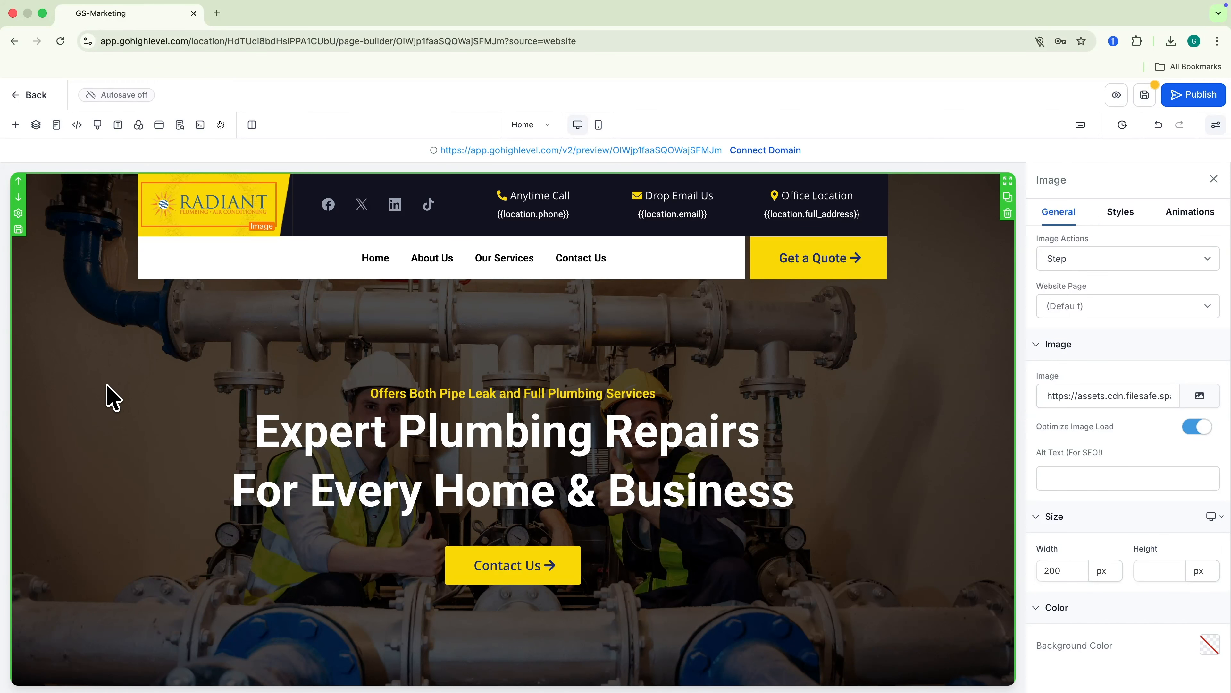
# Step: Replace the main hero headline's text with "Fast, Reliable Plumbing When You Need It Most"
pyautogui.scroll(-1, 110, 399)
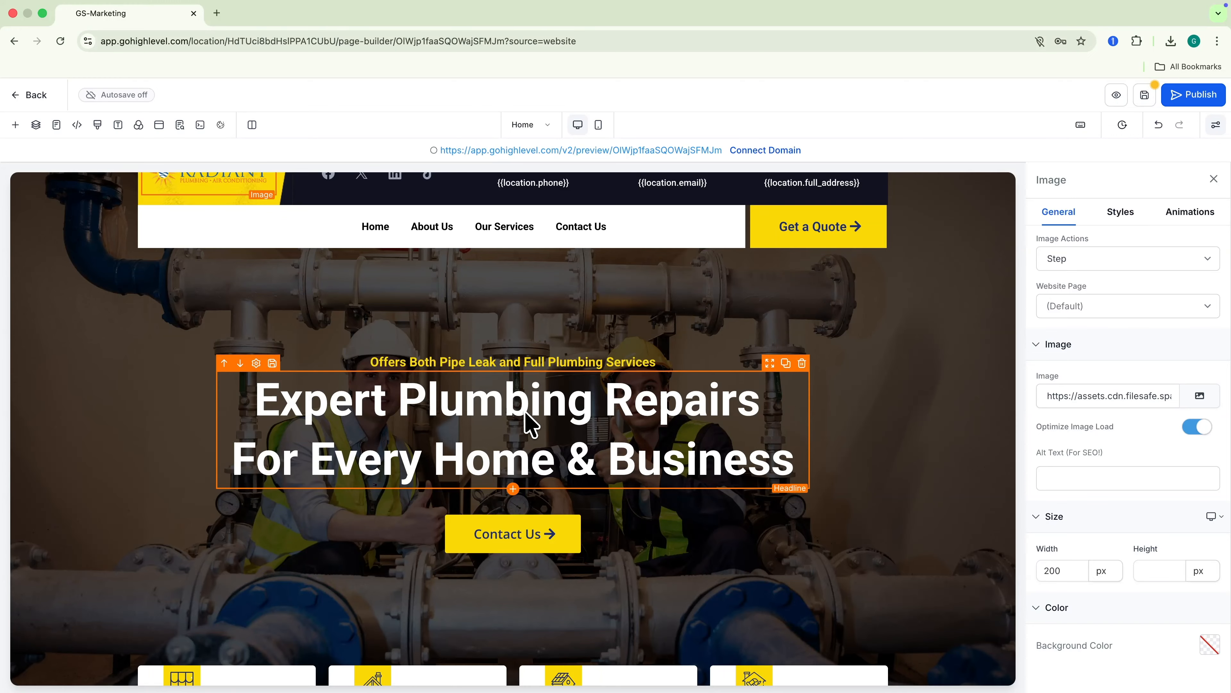
pyautogui.click(528, 421)
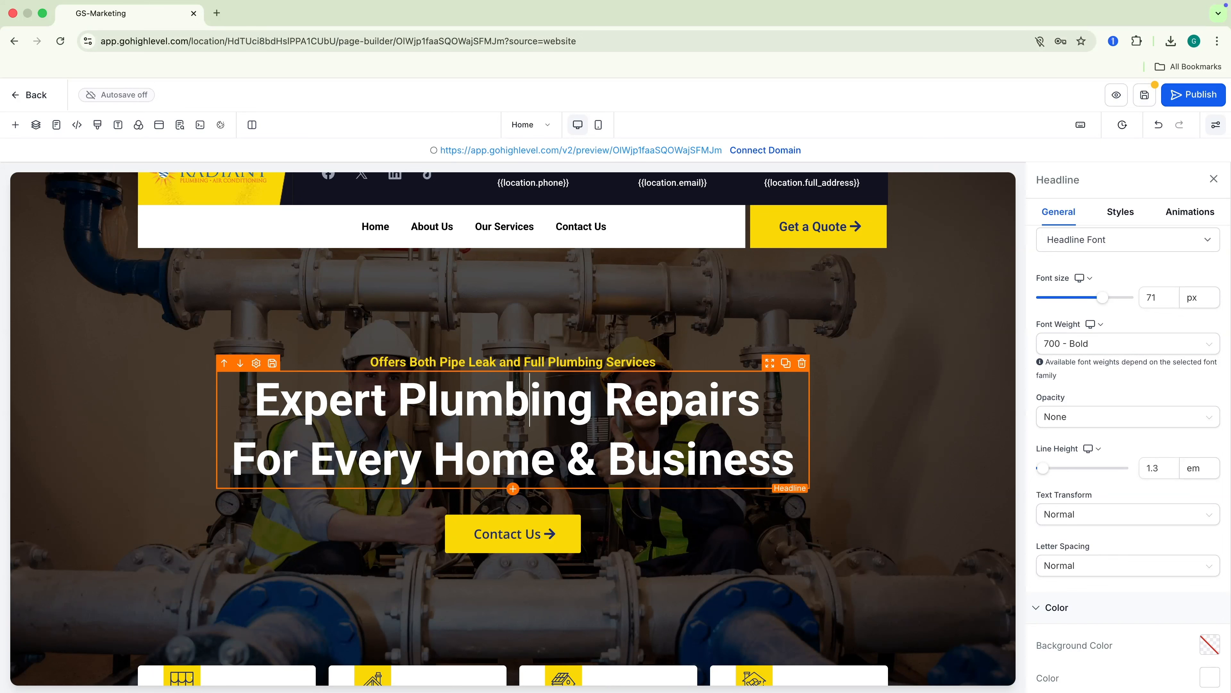
pyautogui.tripleClick(529, 421)
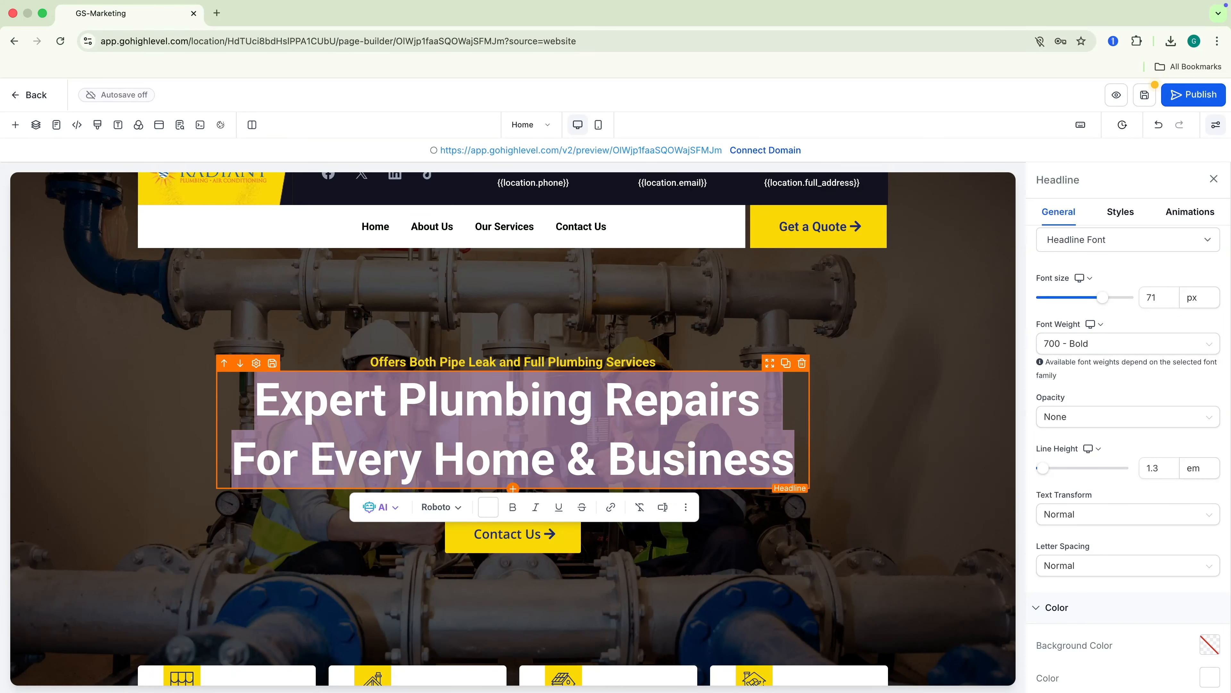
pyautogui.write('Fa')
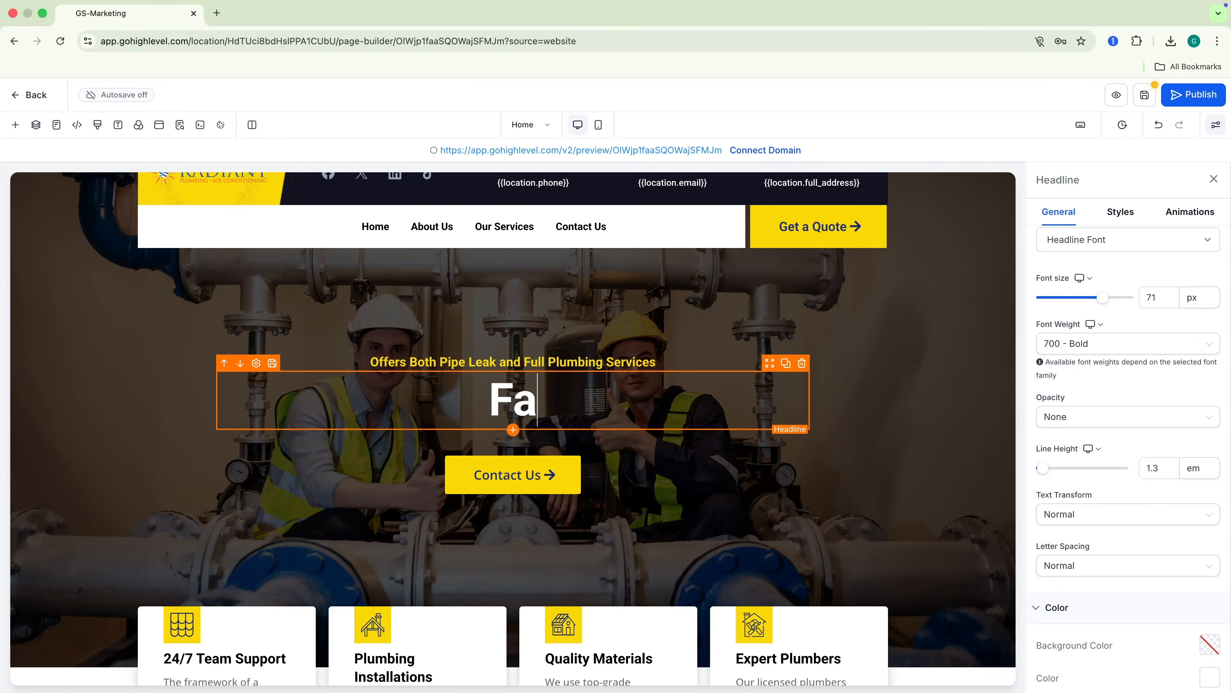
pyautogui.write('st, Reliable Plumbing When You Need It Most')
pyautogui.press('super+a')
pyautogui.click(447, 506)
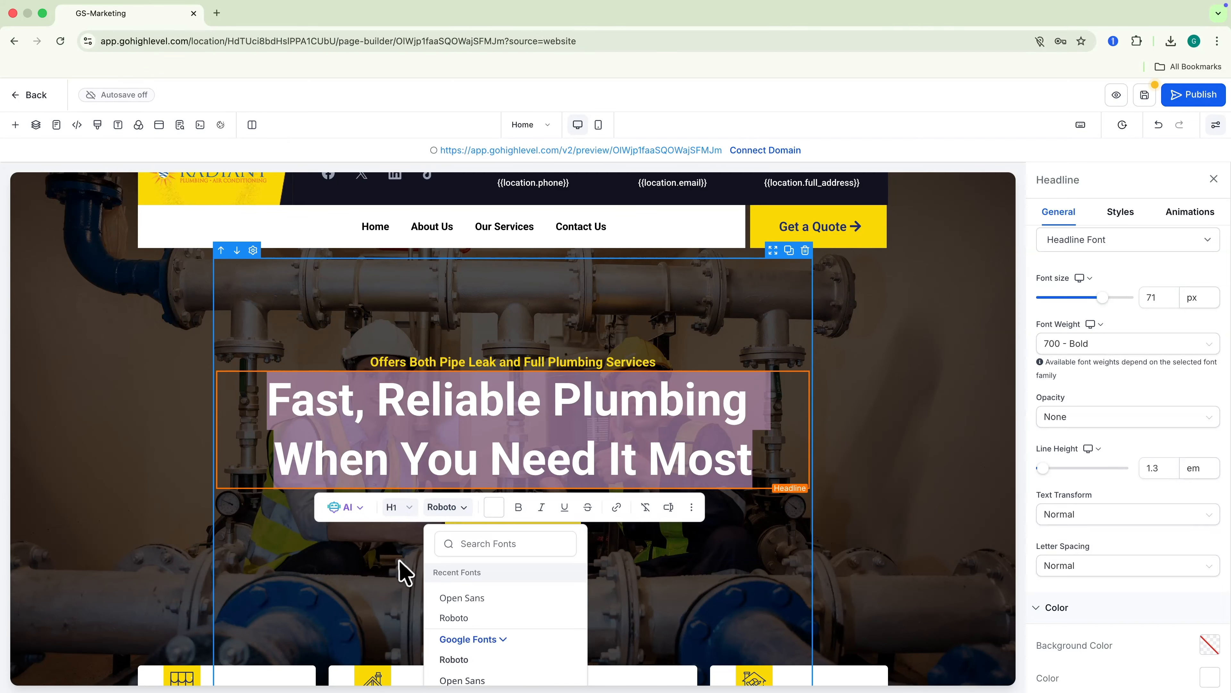
pyautogui.click(400, 562)
# Step: Slightly increase the main hero headline's font size
pyautogui.click(448, 398)
pyautogui.tripleClick(448, 399)
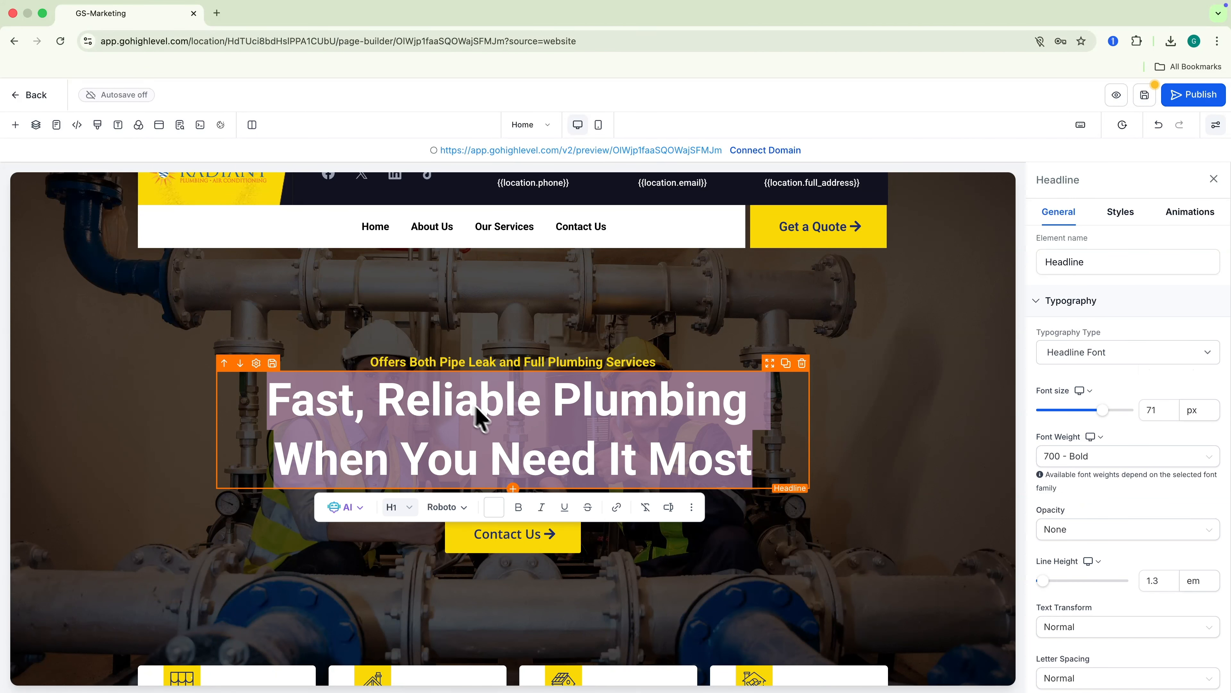
pyautogui.moveTo(1122, 411)
pyautogui.mouseDown()
pyautogui.moveTo(1082, 410)
pyautogui.moveTo(1105, 409)
pyautogui.mouseUp()
pyautogui.click(916, 397)
# Step: Replace the small yellow hero line above the headline with "24/7 Emergeny Service. Same-Day Repairs. Serving Austin Since 2008."
pyautogui.click(497, 365)
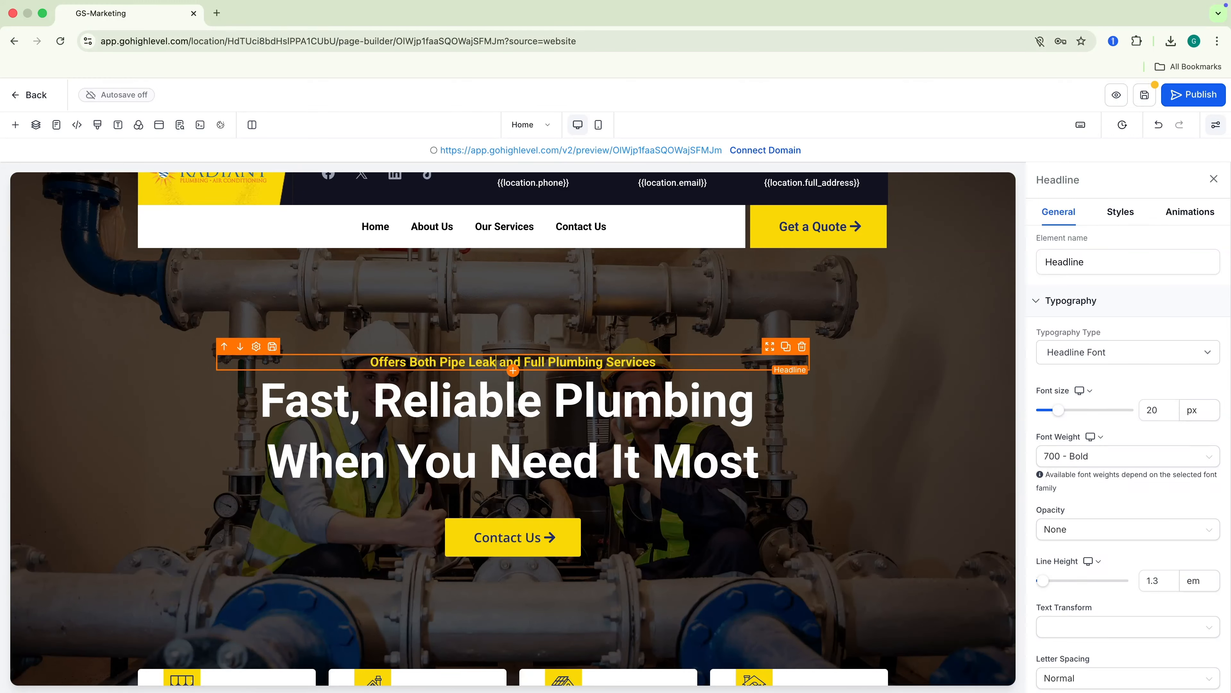
pyautogui.press('super+a')
pyautogui.write('24/7 Eme')
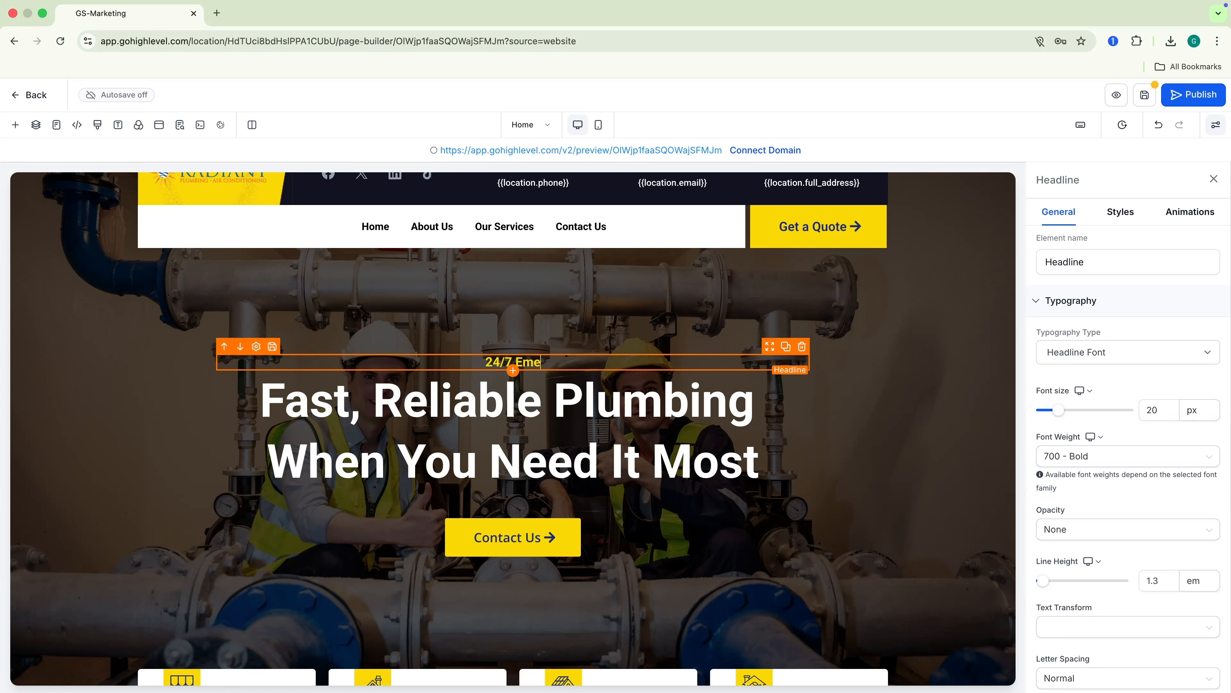
pyautogui.write('rgeny Service. Same-Day Repairs. Serving Austin Since 2008.')
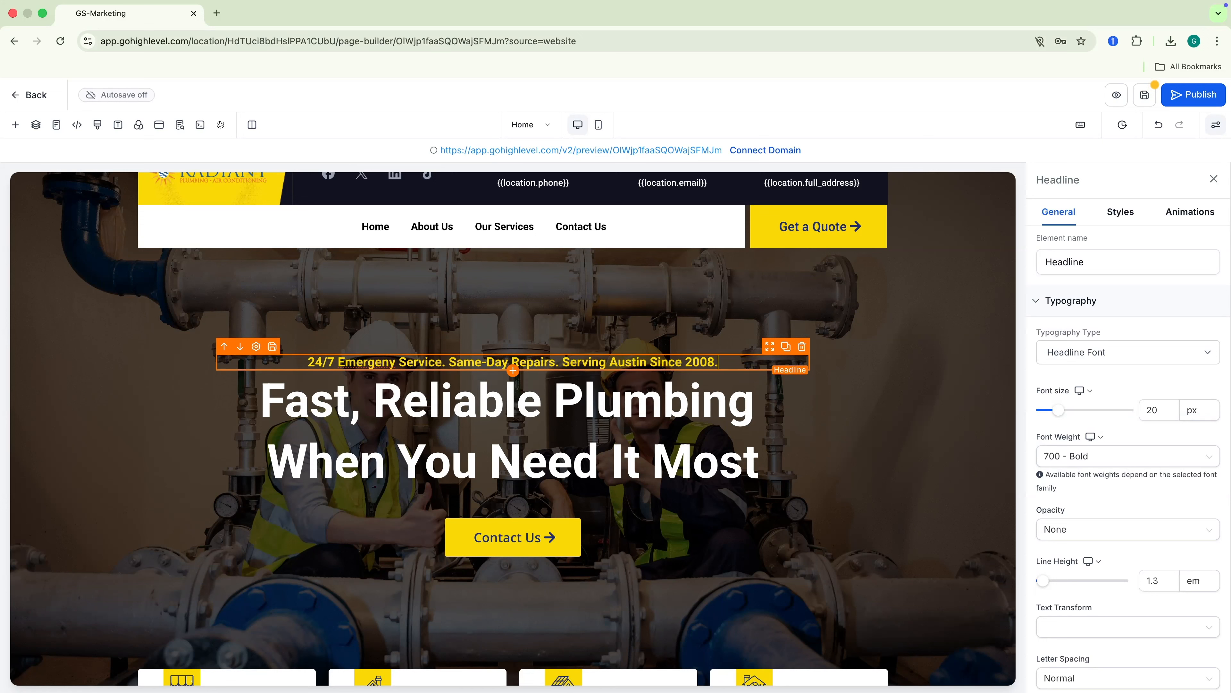
# Step: Recolor the small hero line with the light orange brand color and move it below the main headline
pyautogui.press('super+a')
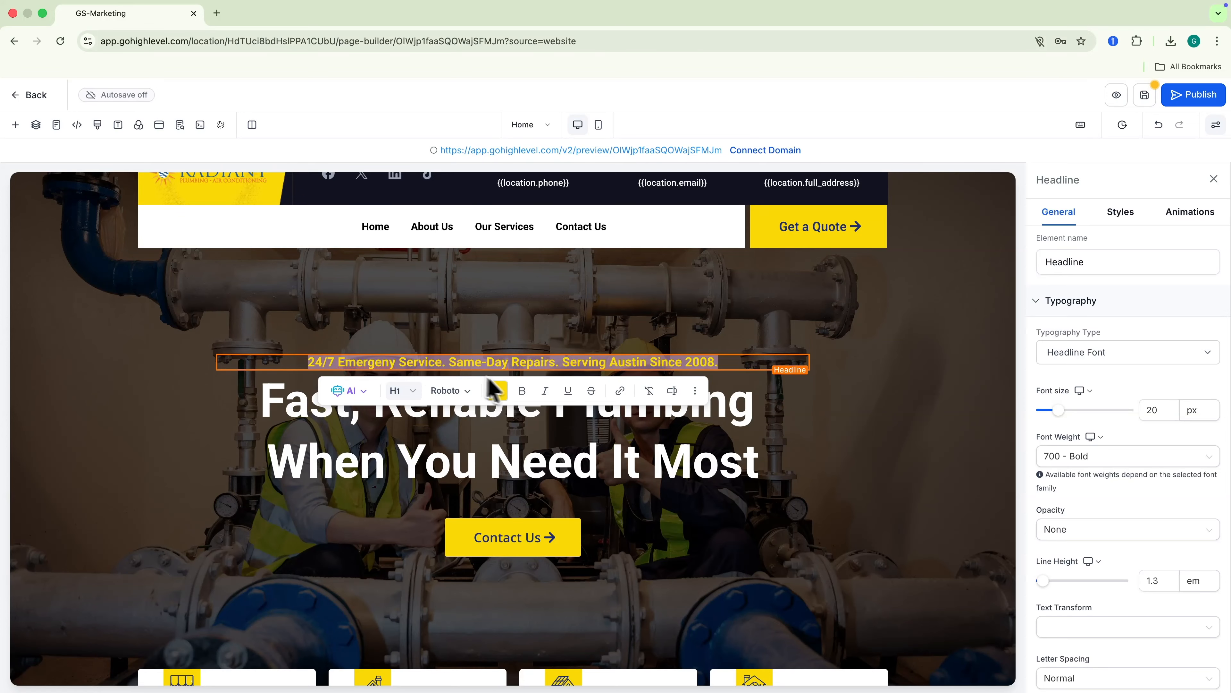
pyautogui.click(498, 391)
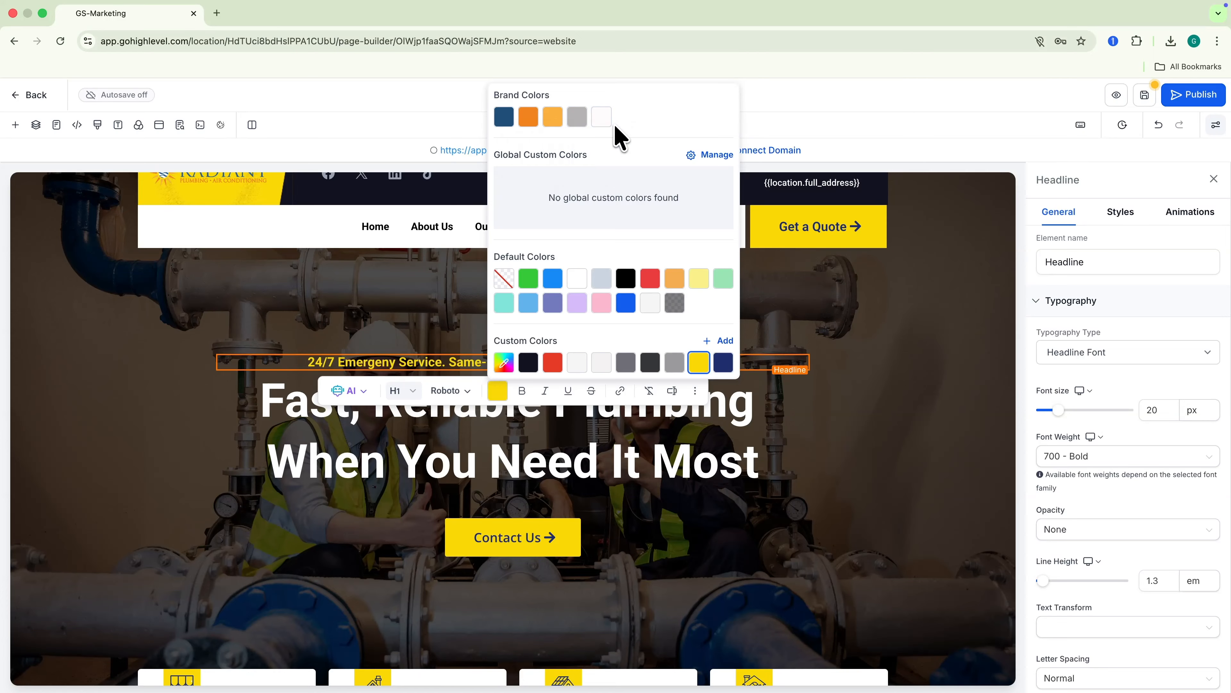
pyautogui.click(551, 119)
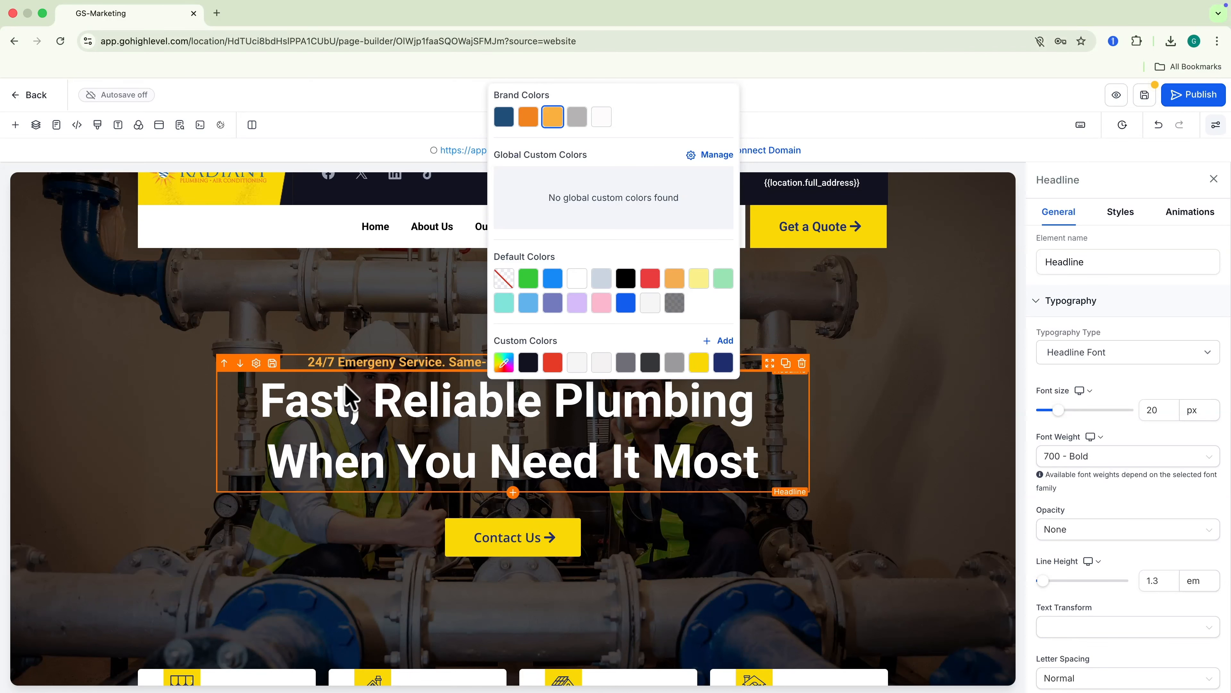
pyautogui.click(395, 368)
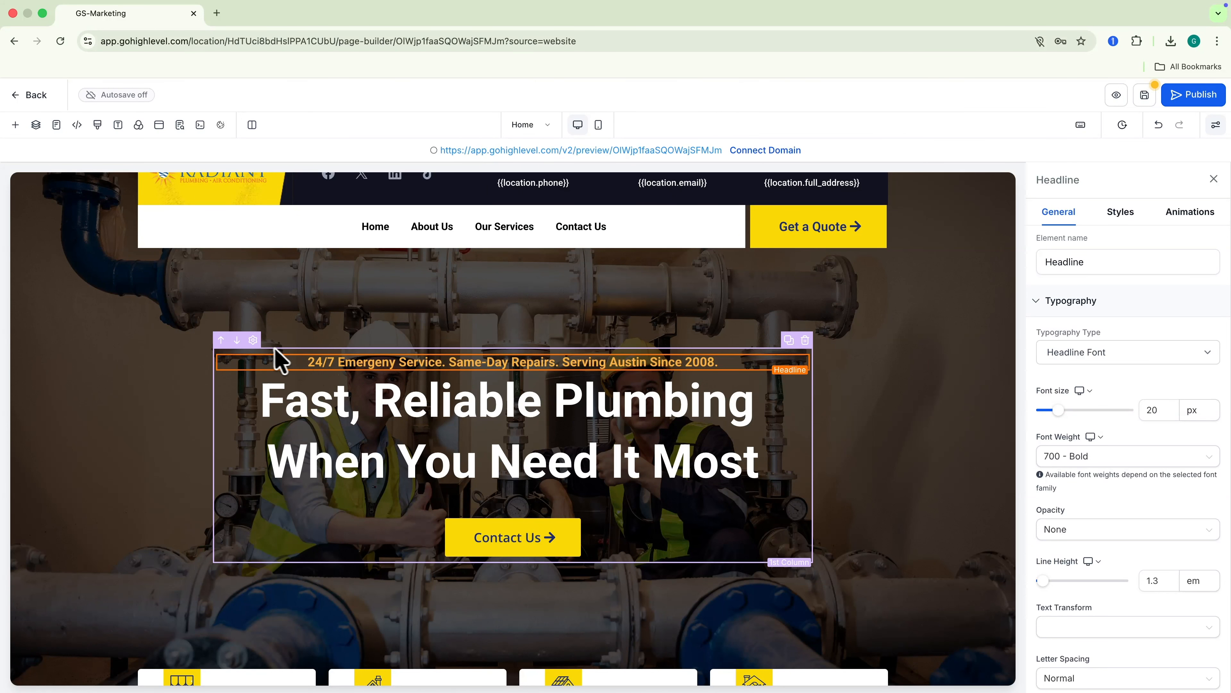
pyautogui.click(241, 347)
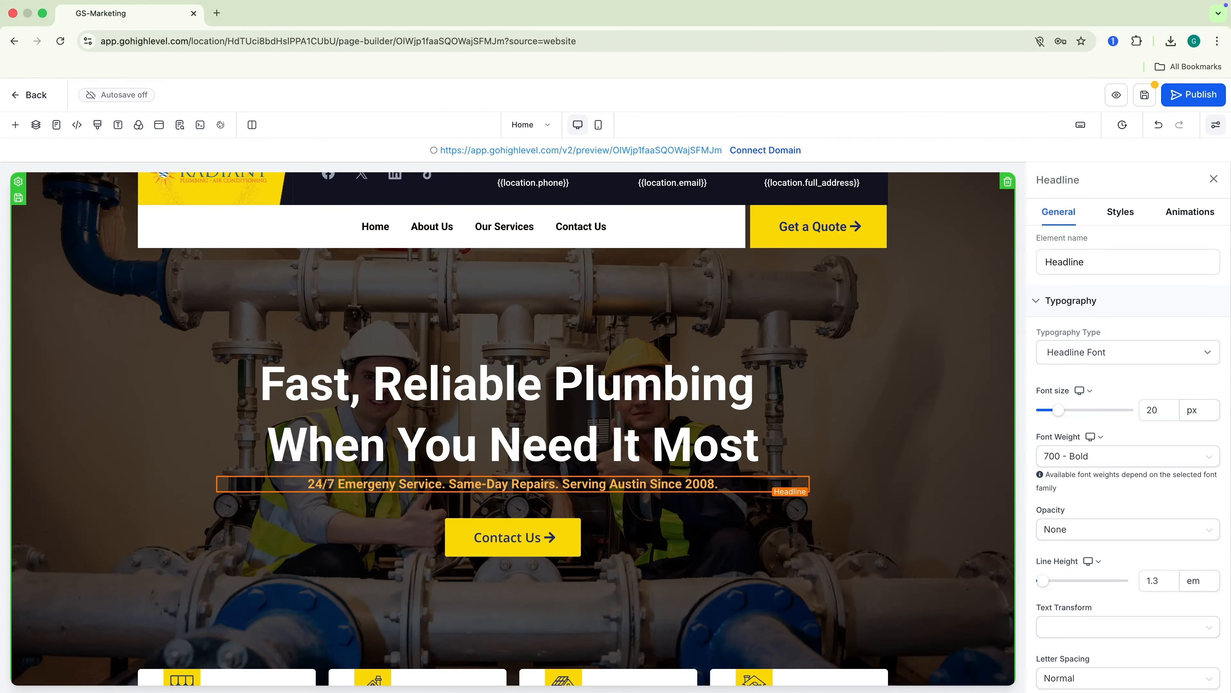
# Step: Set the hero Contact Us button's background to the darker orange brand color and its text color to the white brand color
pyautogui.scroll(-1, 109, 422)
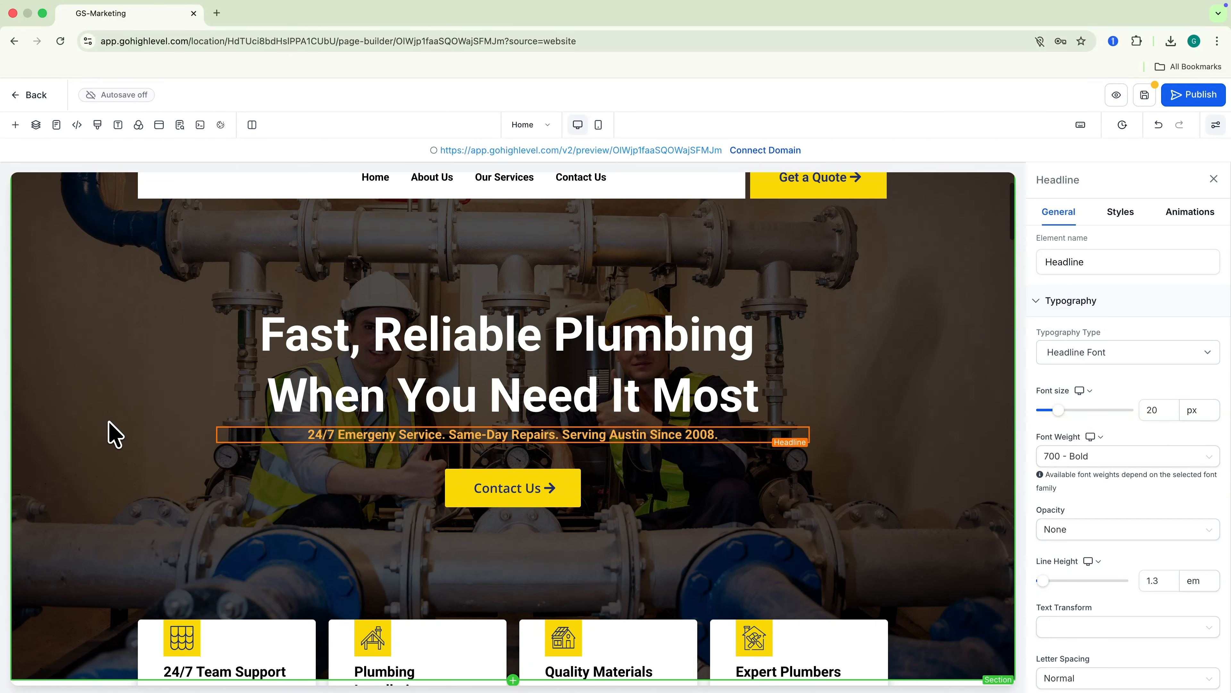
pyautogui.click(500, 489)
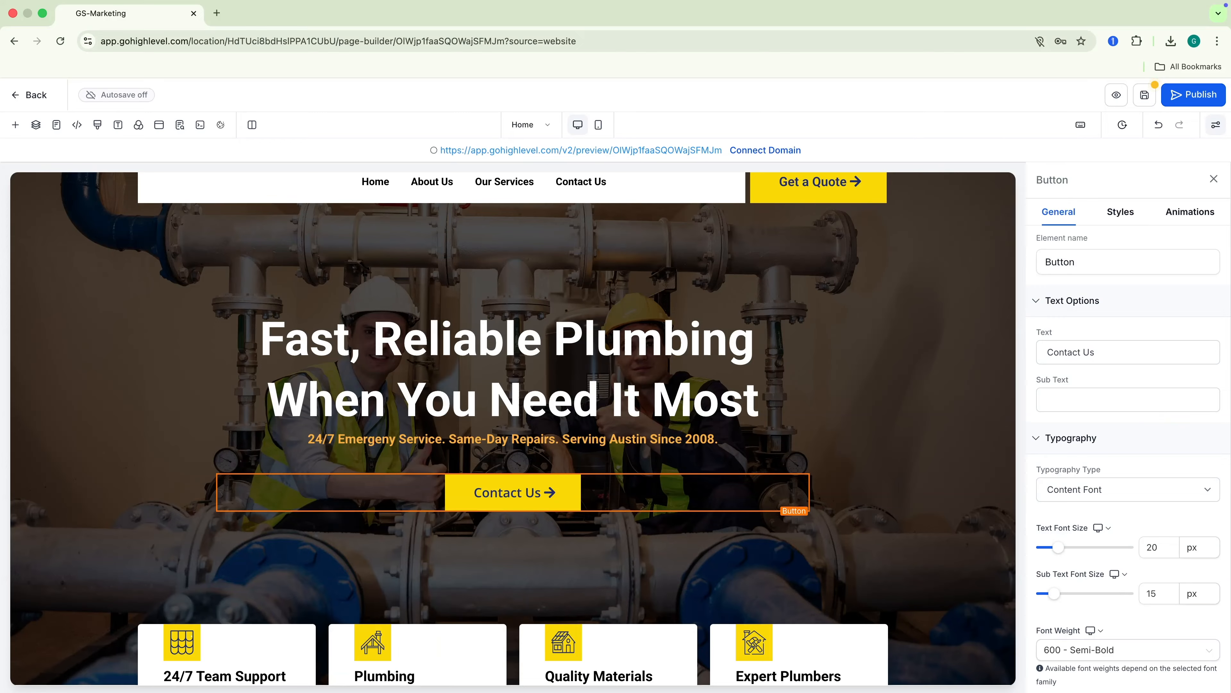
pyautogui.moveTo(1101, 358); pyautogui.dragTo(1042, 361)
pyautogui.click(1100, 383)
pyautogui.scroll(-4, 1100, 384)
pyautogui.scroll(-4, 1128, 427)
pyautogui.scroll(-3, 1115, 436)
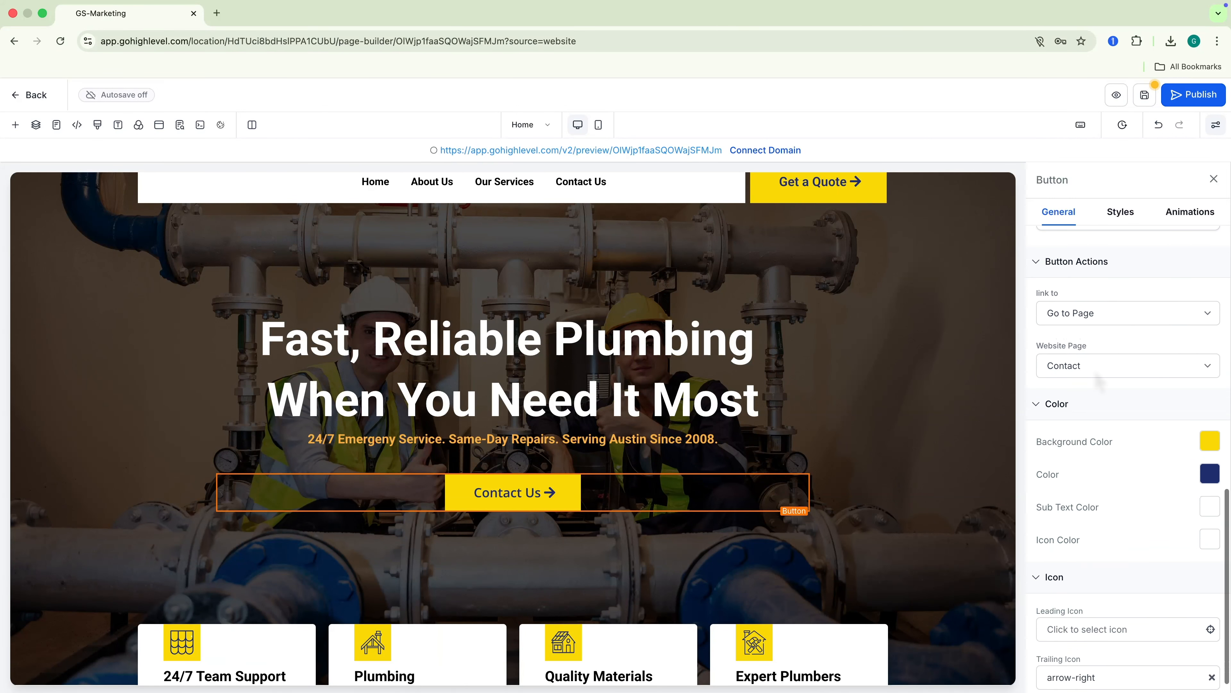
pyautogui.moveTo(1035, 409); pyautogui.dragTo(1127, 422)
pyautogui.click(1129, 423)
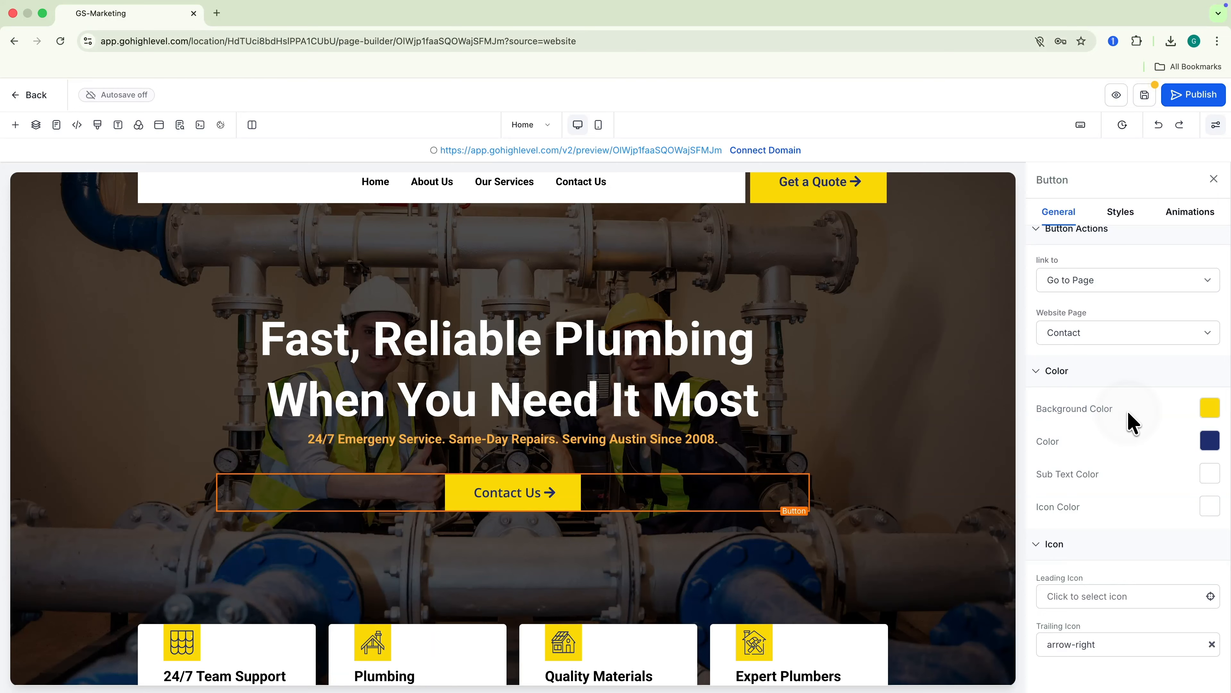
pyautogui.click(1210, 408)
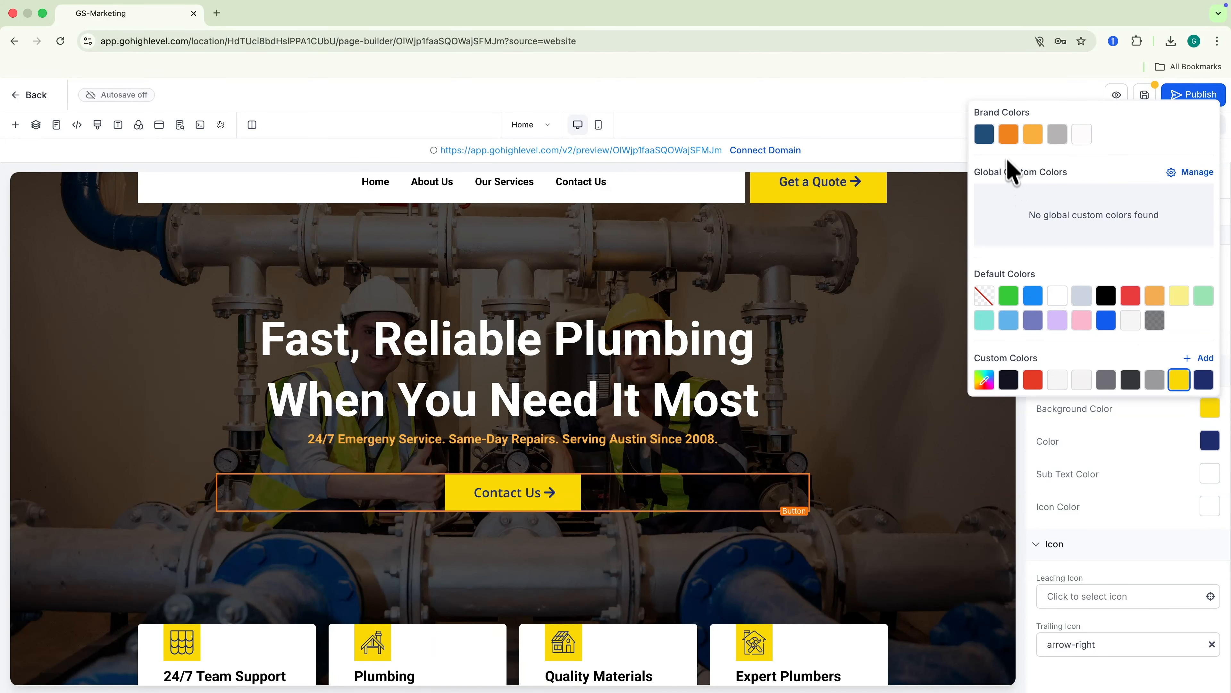
pyautogui.click(1009, 133)
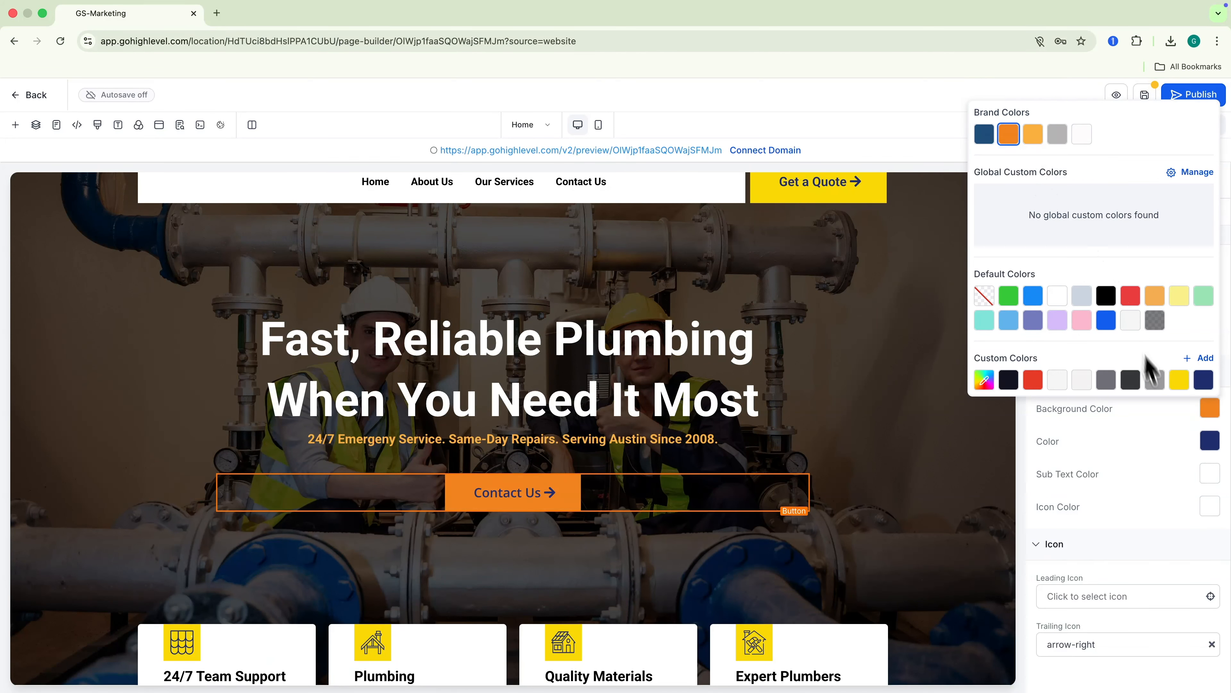
pyautogui.click(1169, 429)
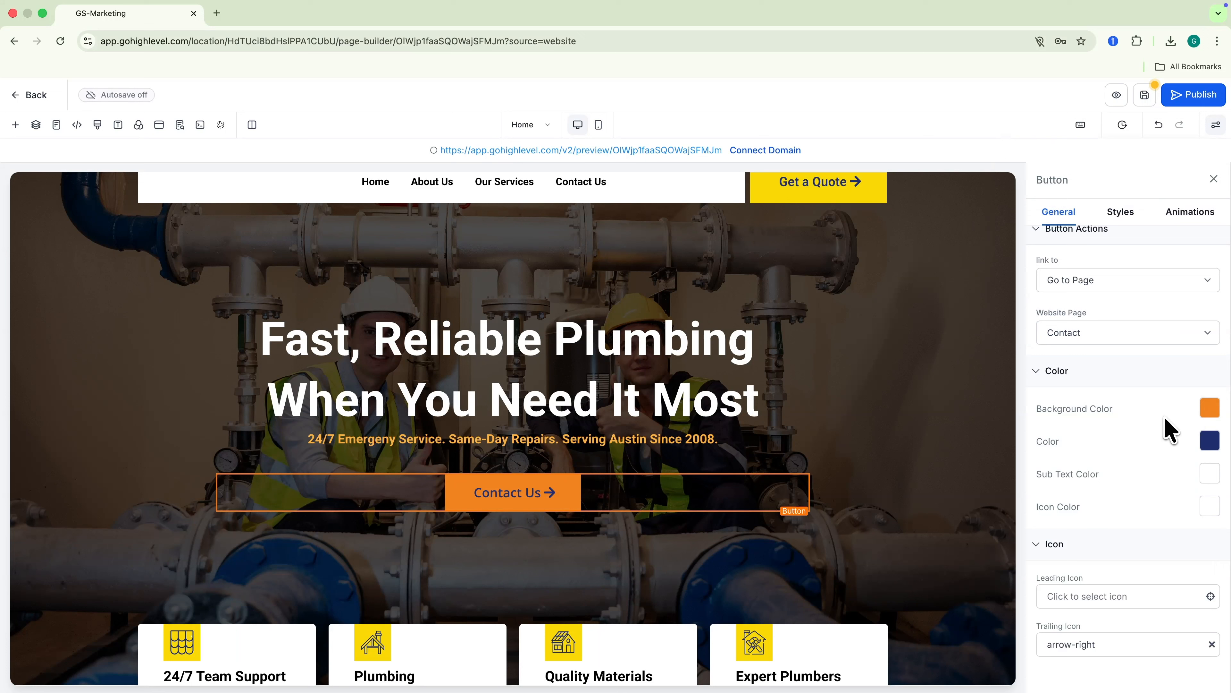
pyautogui.click(1210, 441)
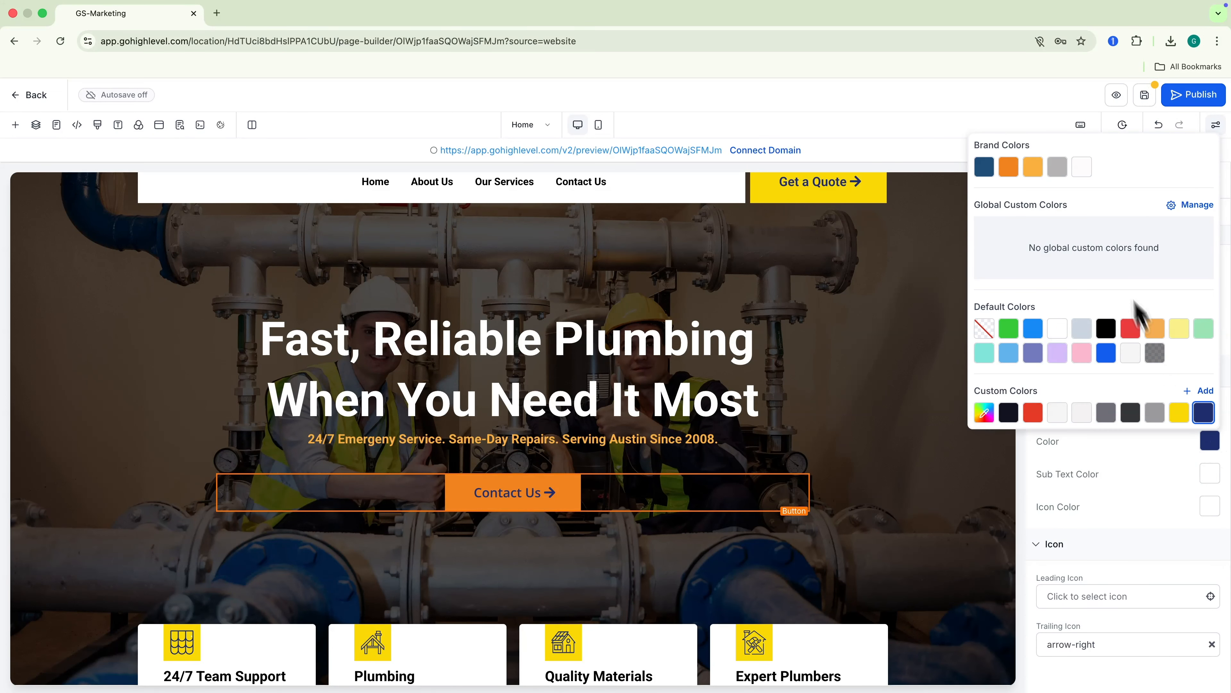
pyautogui.click(1084, 173)
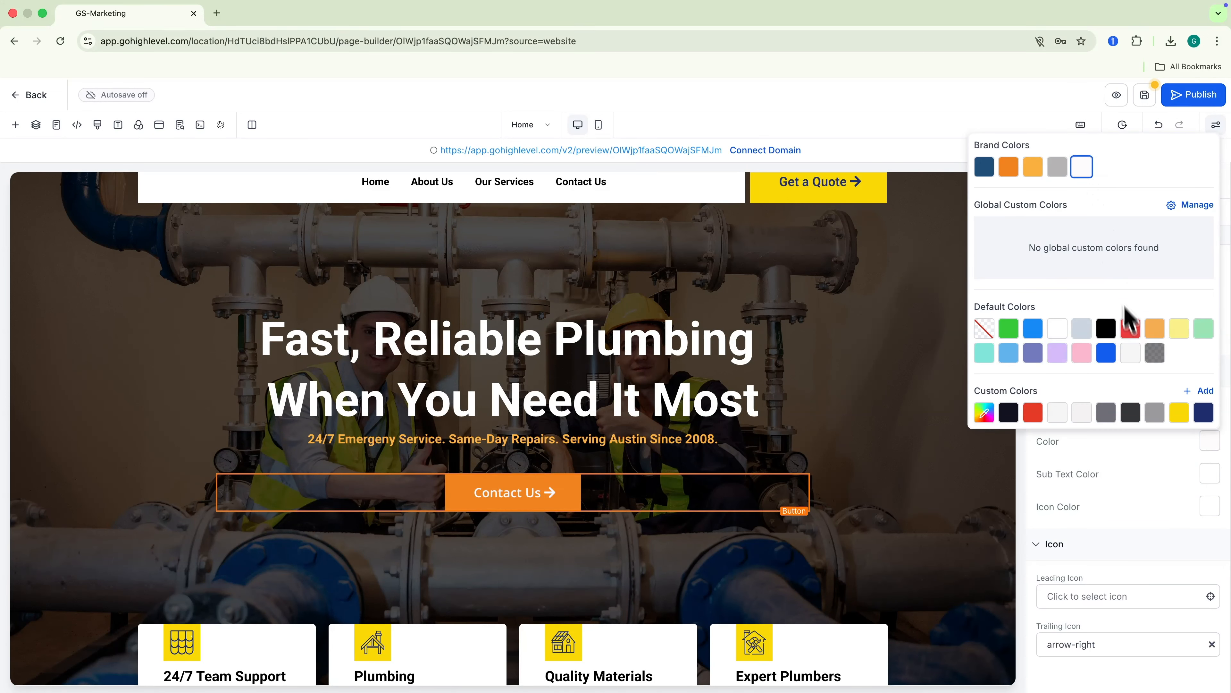
# Step: Change the hero Contact Us button's link action to Call and enter the business phone number
pyautogui.click(953, 504)
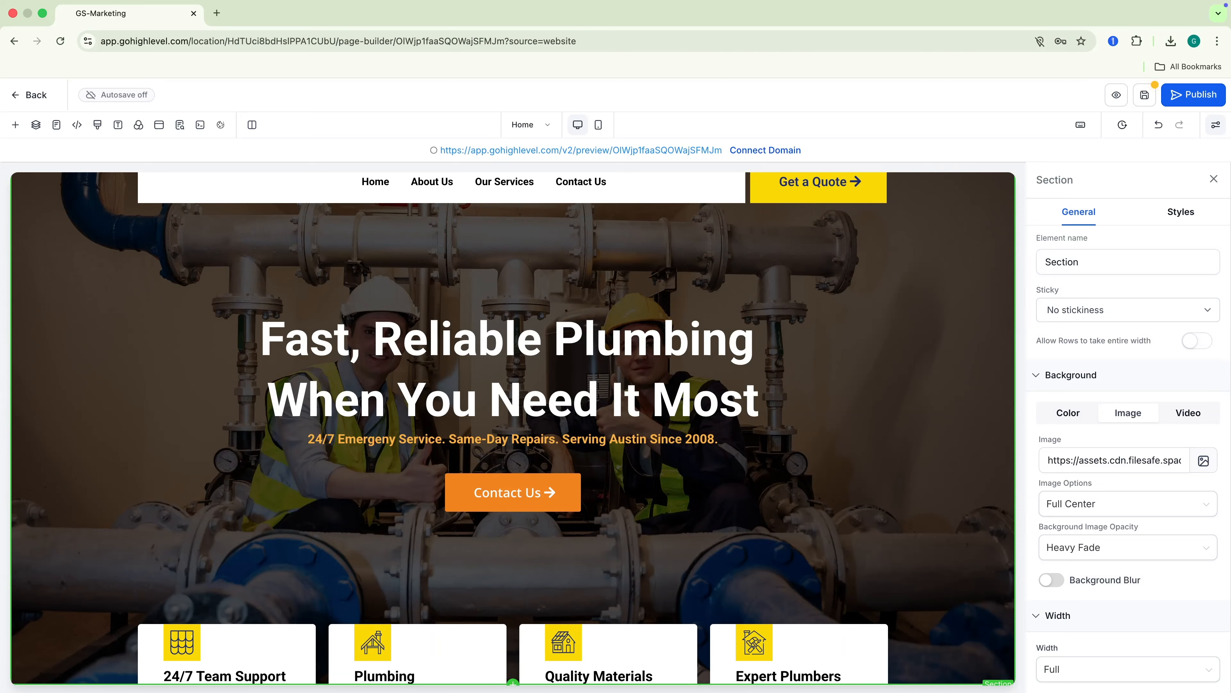
pyautogui.click(555, 496)
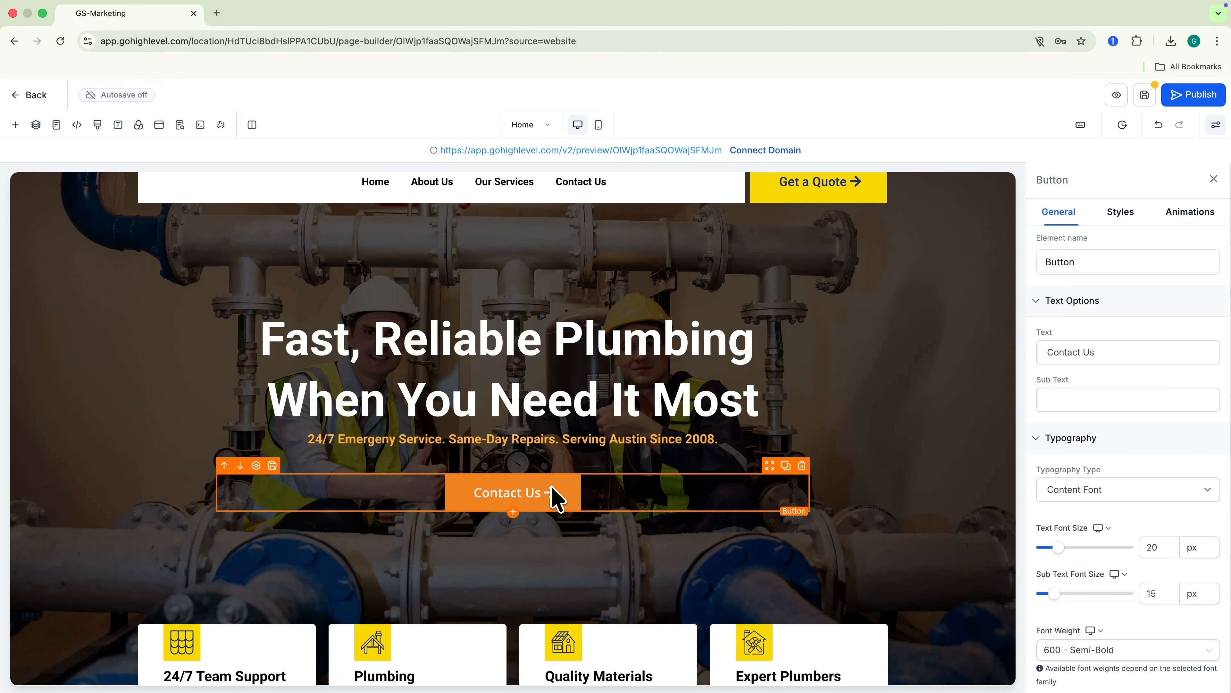
pyautogui.scroll(-12, 1164, 491)
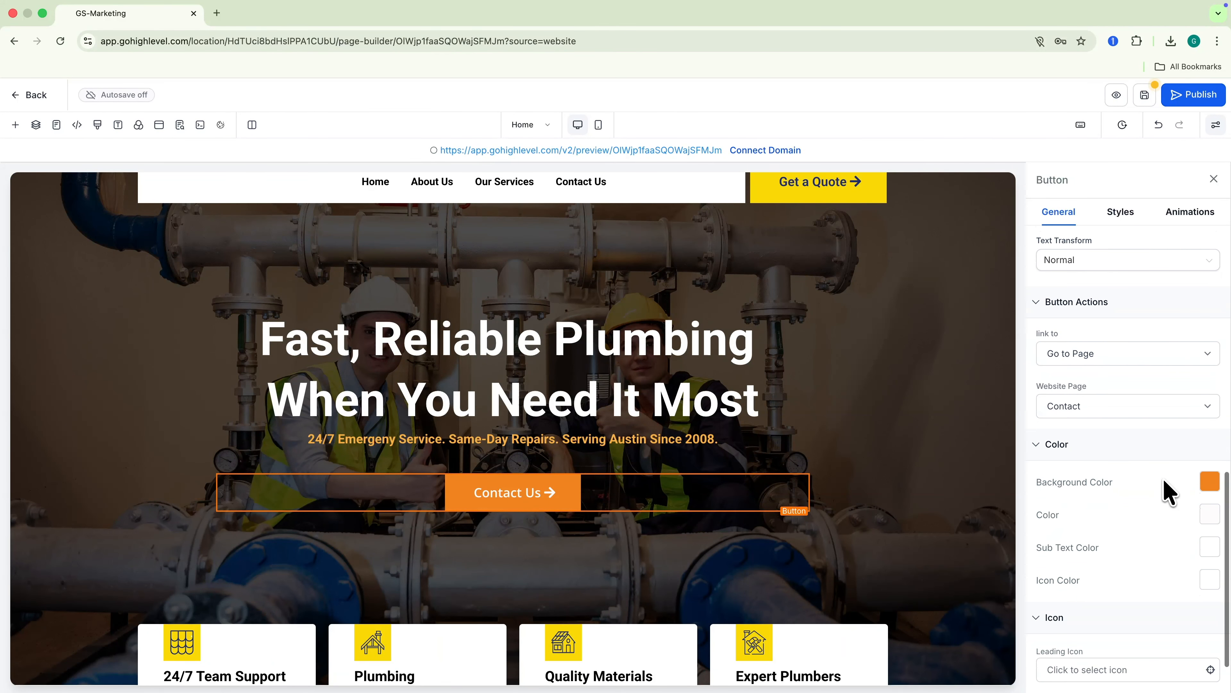
pyautogui.scroll(-1, 1166, 491)
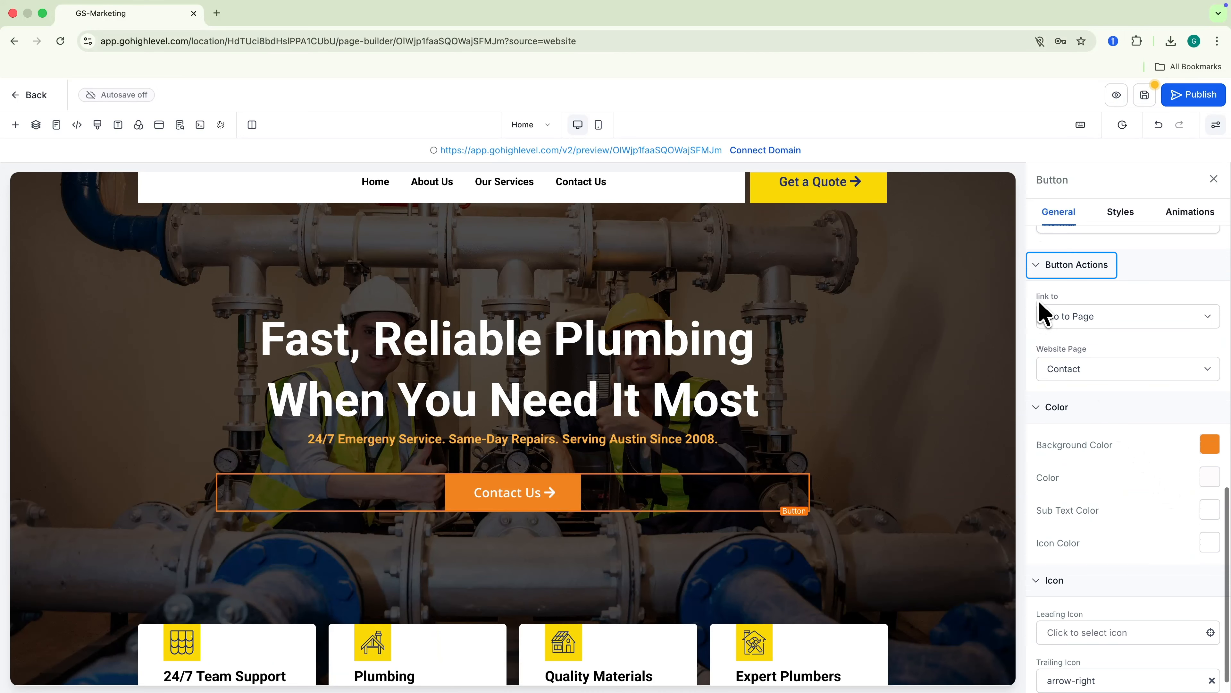
pyautogui.moveTo(1047, 269); pyautogui.dragTo(1117, 272)
pyautogui.click(1129, 315)
pyautogui.click(1128, 383)
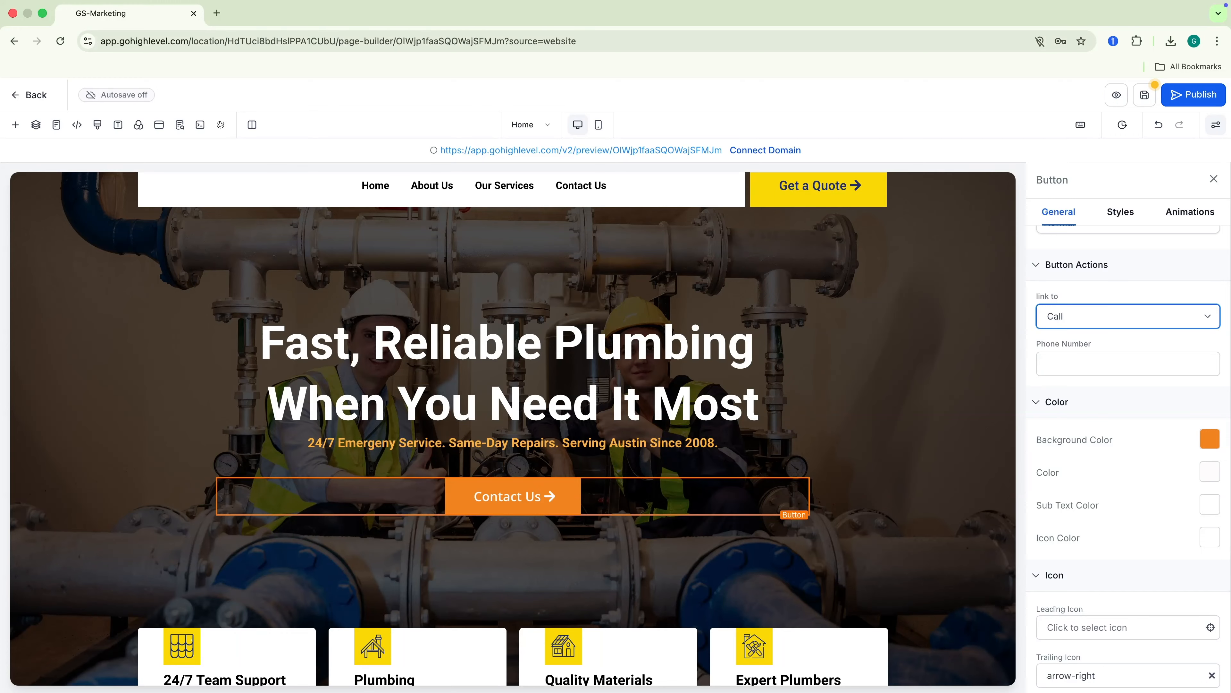
pyautogui.click(1082, 364)
pyautogui.write('+1 55')
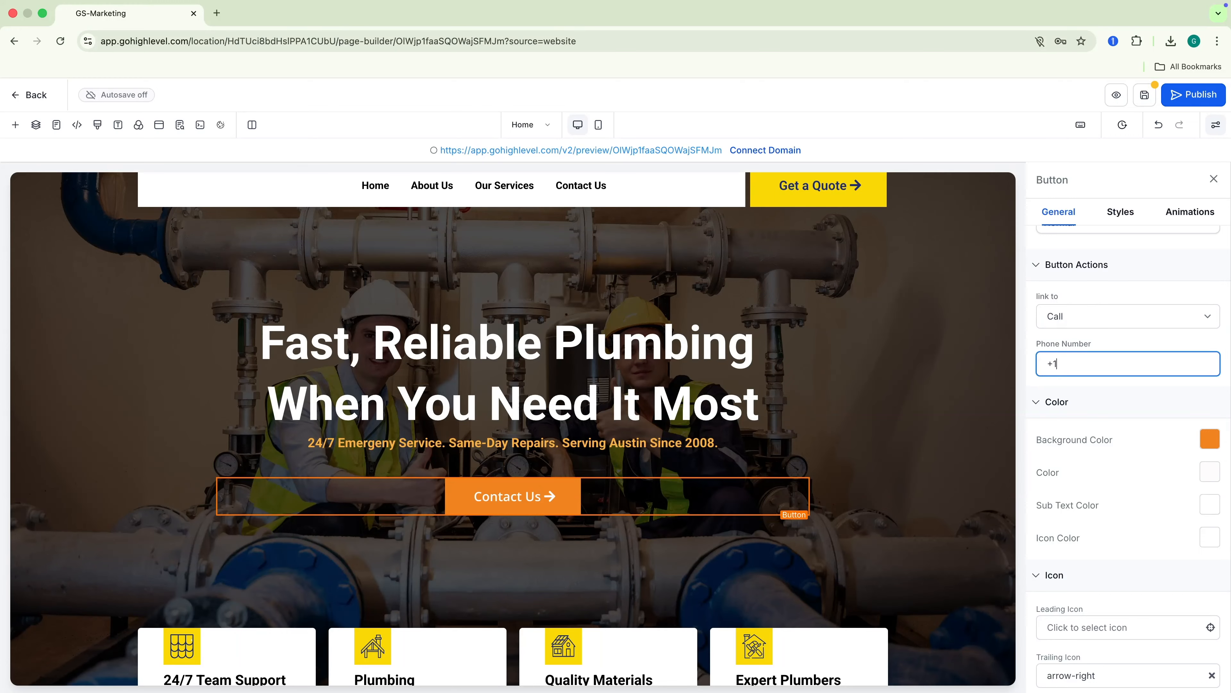
pyautogui.write('5 555 5555')
pyautogui.click(1098, 350)
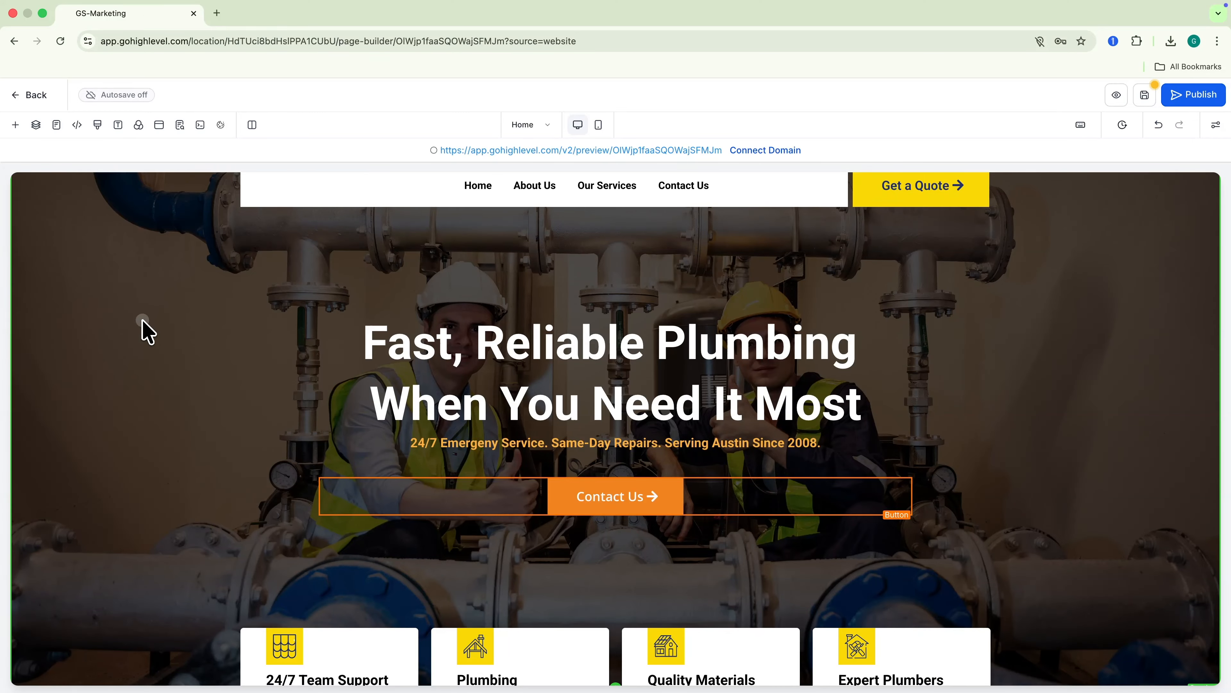
# Step: Examine the hero section's color, image and video background options and open the library for its background image
pyautogui.click(141, 333)
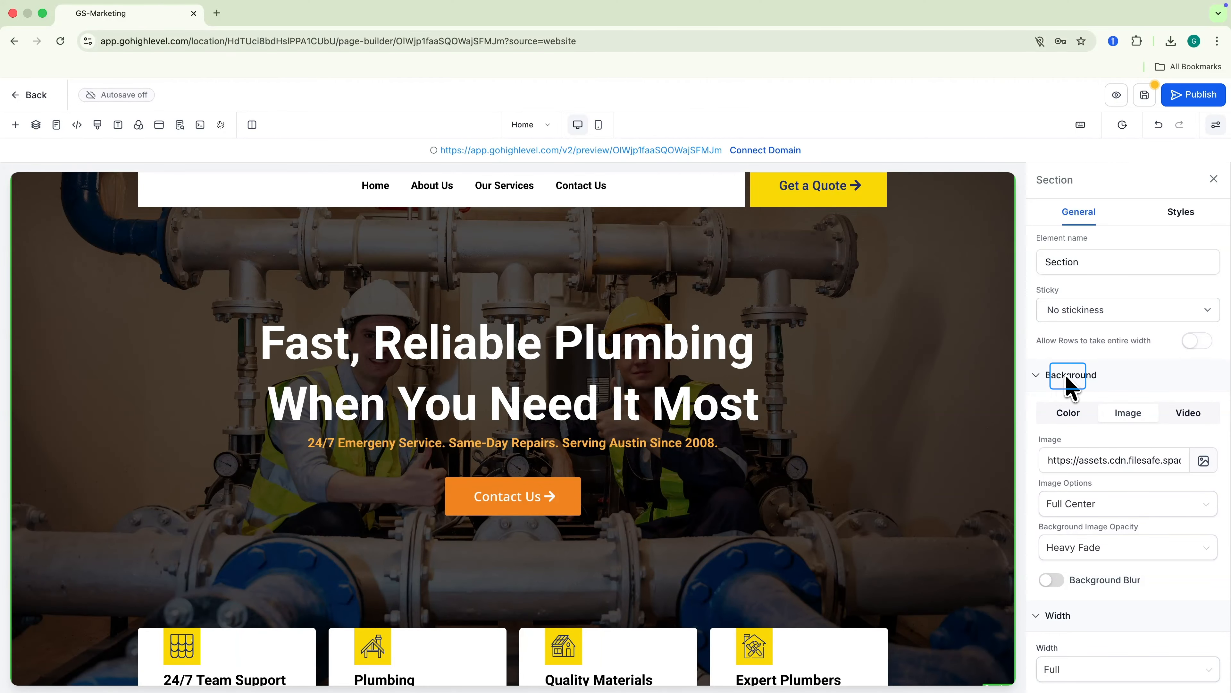
pyautogui.click(1069, 414)
pyautogui.click(1117, 415)
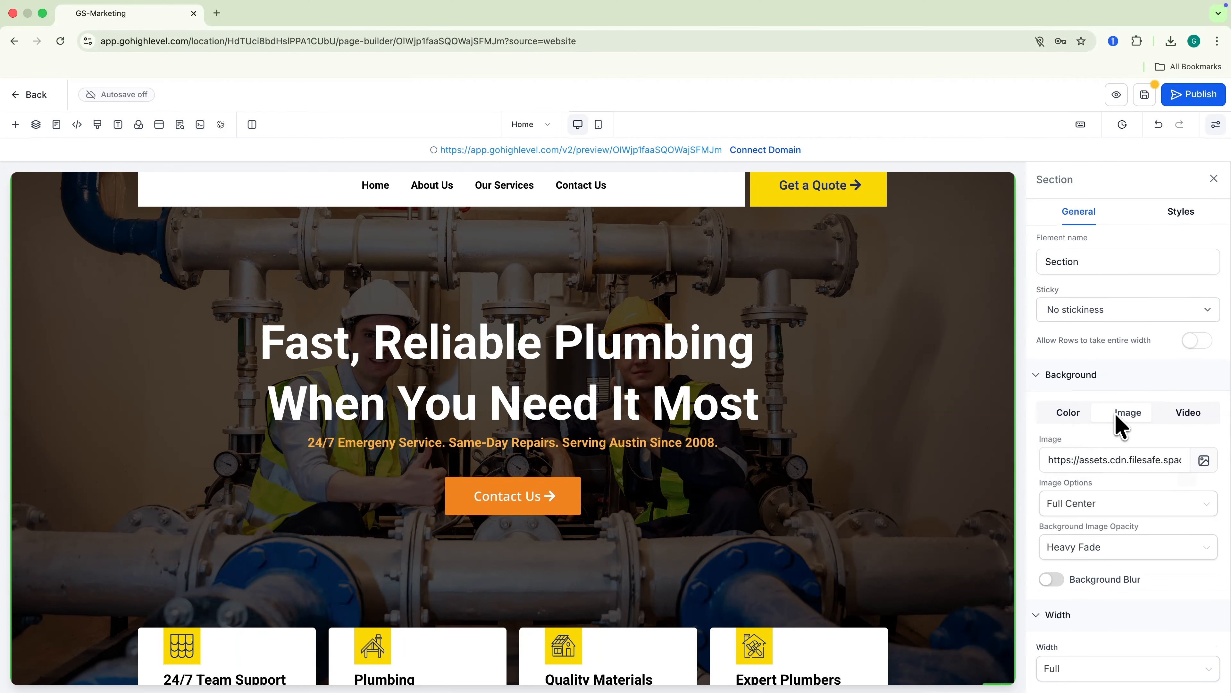
pyautogui.click(1188, 413)
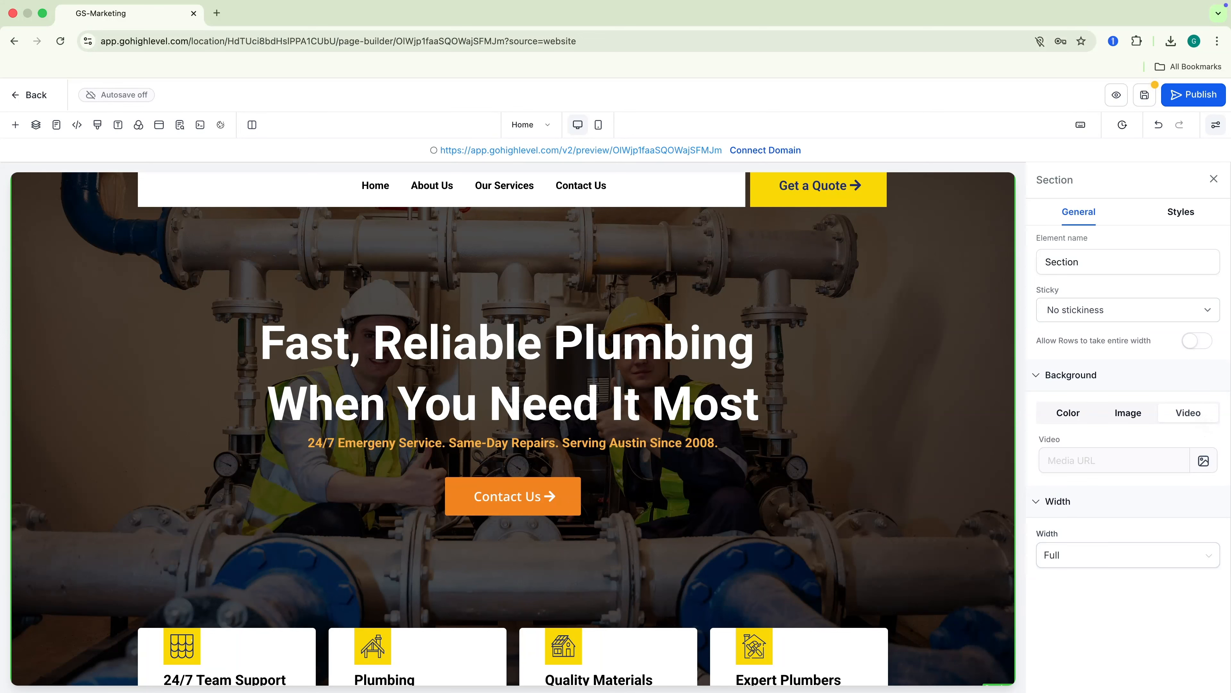
pyautogui.click(1146, 413)
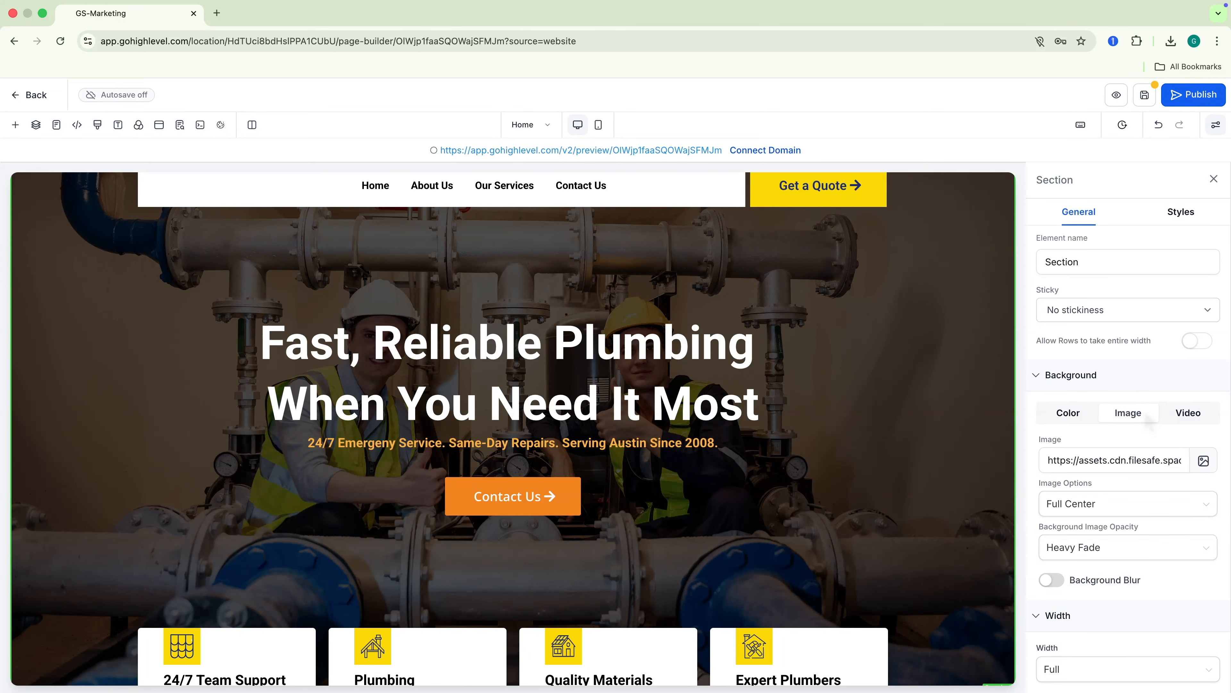
pyautogui.click(1203, 461)
pyautogui.click(1103, 176)
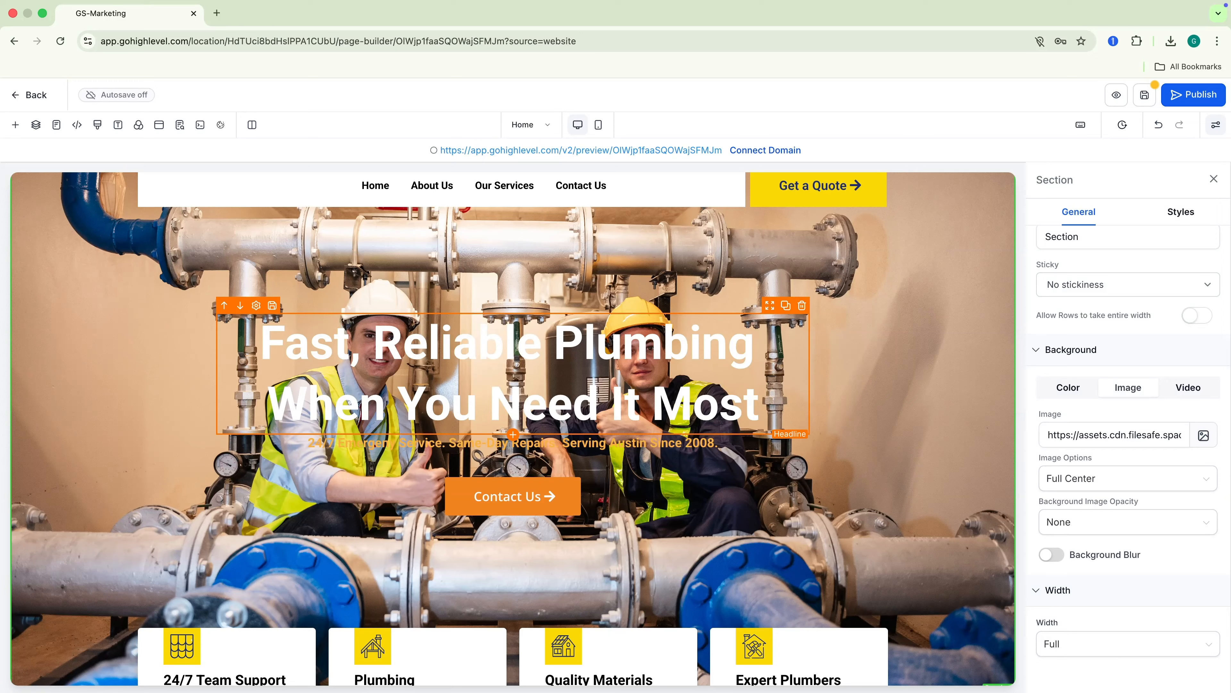
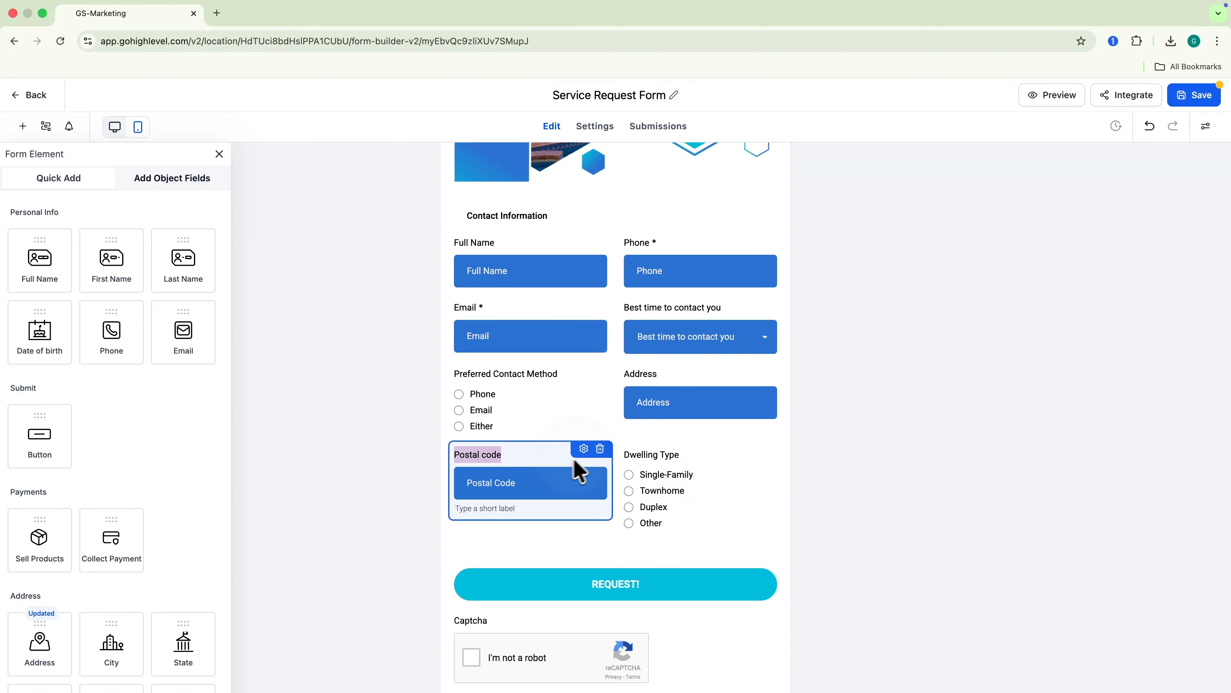
# Step: Delete the Postal code and Dwelling Type fields from the Service Request Form
pyautogui.click(609, 470)
pyautogui.click(601, 449)
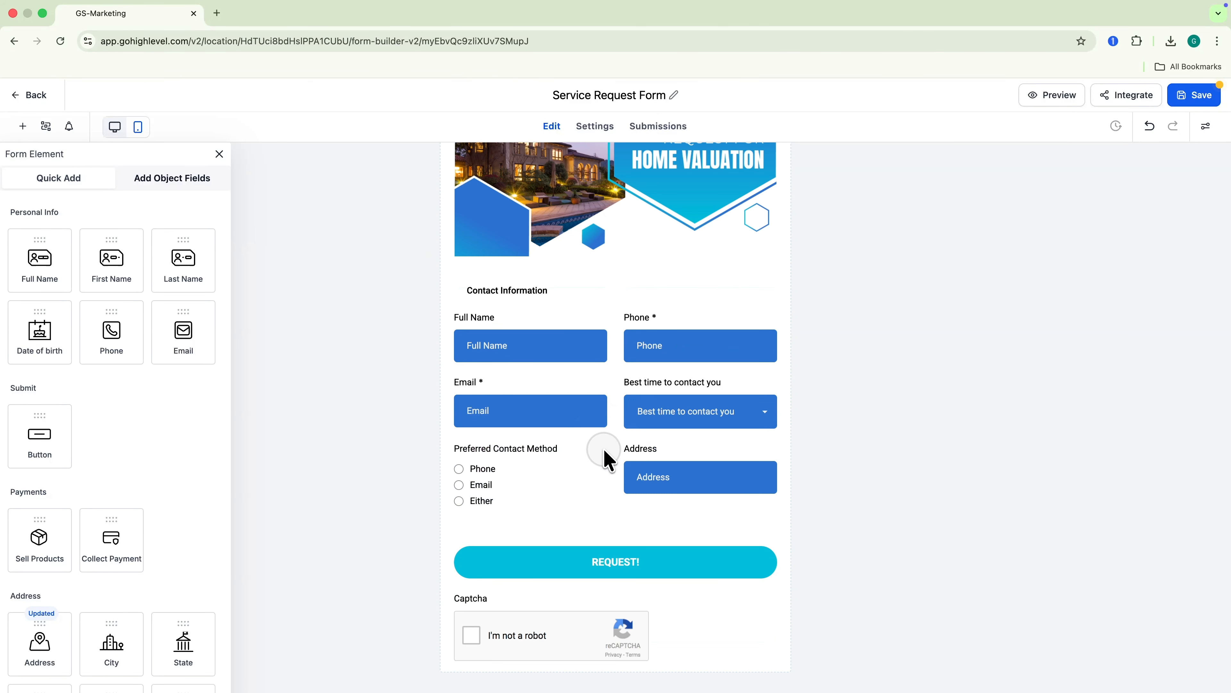
# Step: Add a required radio field "How urgent is this?" with options Emergency - Need help now, Same day if possible, This week works and Just need an estimate
pyautogui.scroll(-2, 175, 436)
pyautogui.scroll(-7, 175, 435)
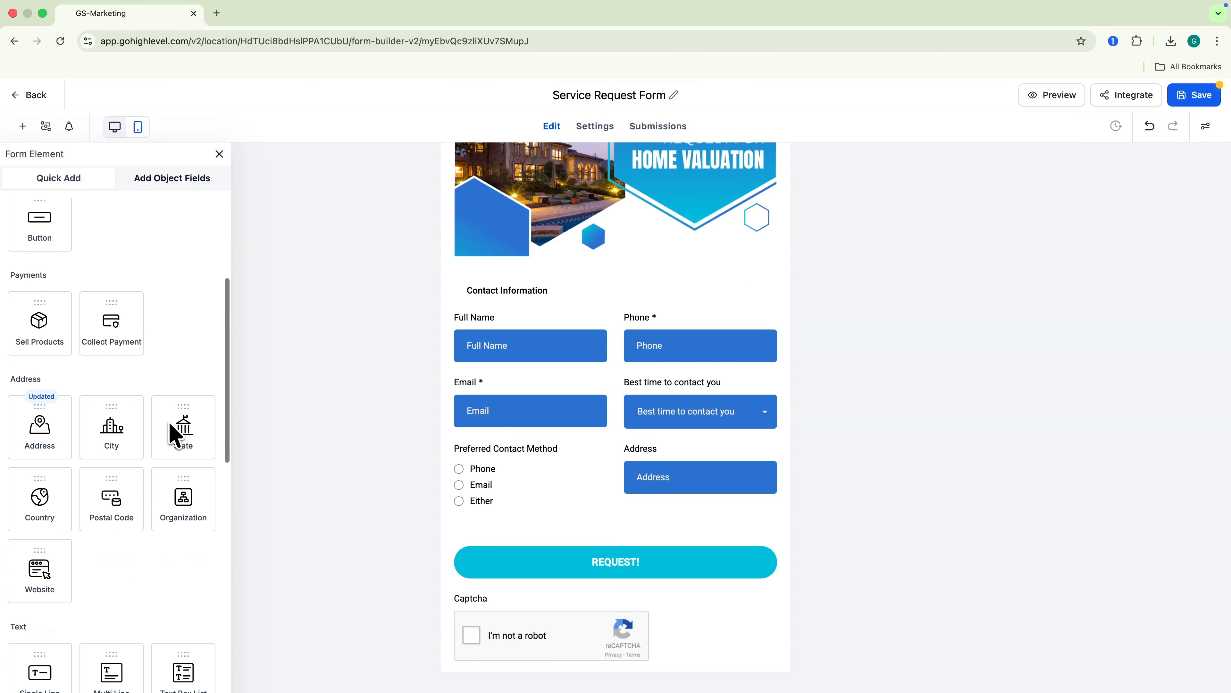
pyautogui.scroll(-1, 169, 423)
pyautogui.moveTo(39, 476); pyautogui.dragTo(615, 524)
# Step: Add a required single dropdown below the urgency question and label it "What service do you need?"
pyautogui.scroll(-4, 615, 437)
pyautogui.moveTo(40, 404); pyautogui.dragTo(615, 432)
pyautogui.click(1020, 563)
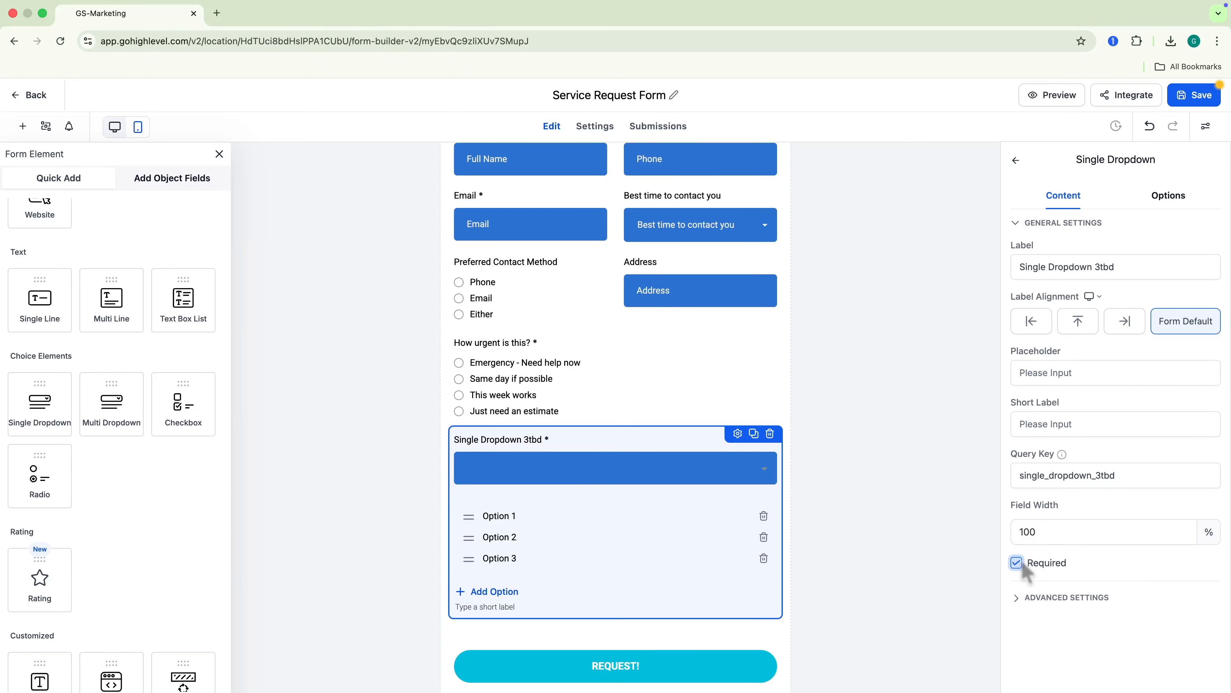
pyautogui.tripleClick(514, 439)
pyautogui.write('What service do you need?')
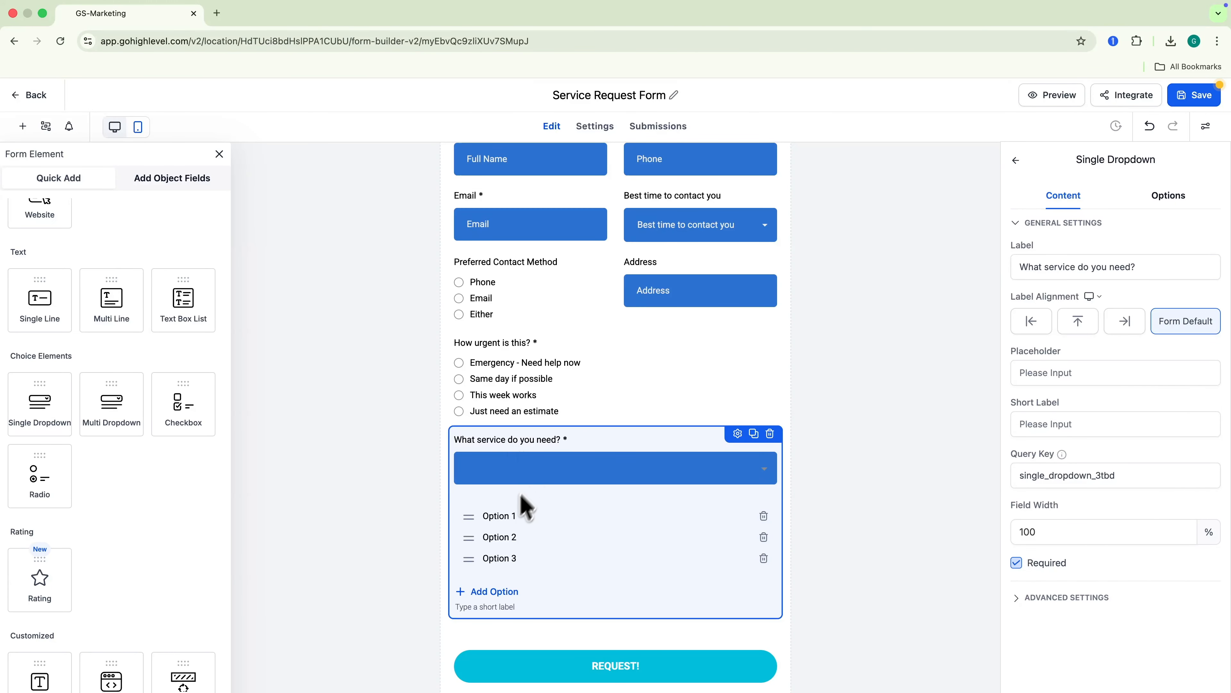
# Step: Rename the service dropdown's three options to Drain Cleaning, Water Heater Issue and Leak or Burst Pipe
pyautogui.tripleClick(500, 516)
pyautogui.write('Drain Cleaning')
pyautogui.tripleClick(500, 537)
pyautogui.write('Water Heater Issue')
pyautogui.tripleClick(500, 558)
pyautogui.write('Leak or Burst Pipe')
# Step: Add a multi-line text field below the service dropdown and label it "Please describe the problem in detail"
pyautogui.moveTo(112, 280); pyautogui.dragTo(616, 521)
pyautogui.tripleClick(514, 450)
pyautogui.write('Please describe the problem in detail')
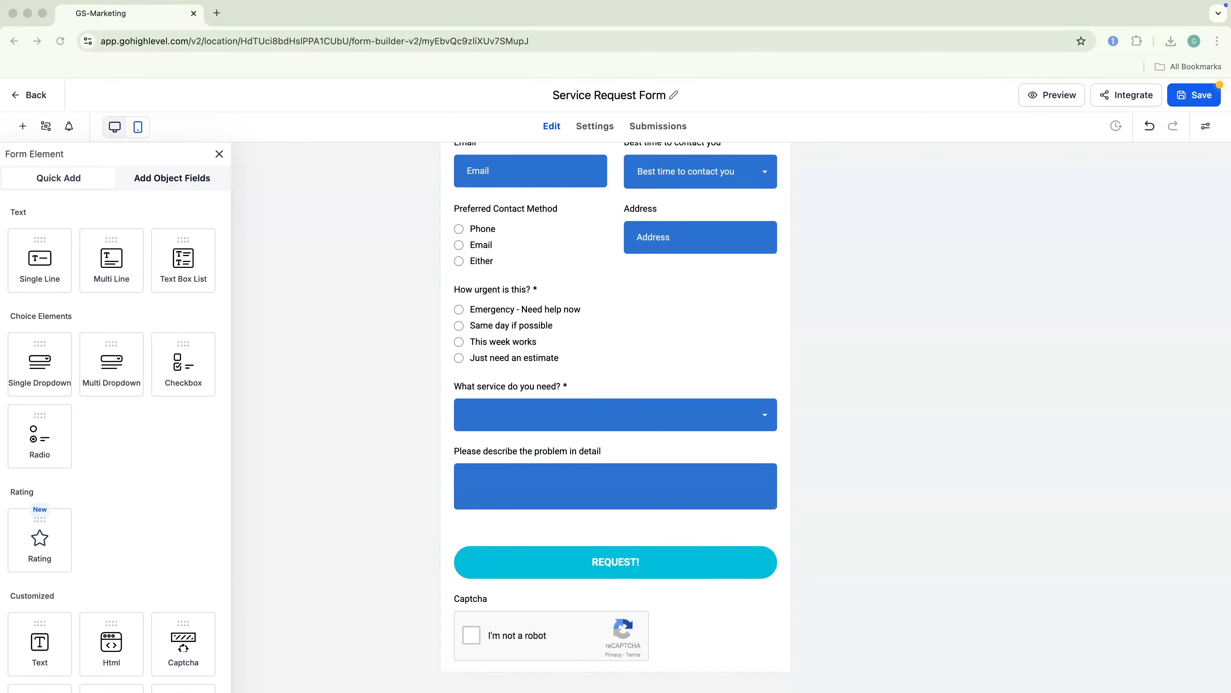
pyautogui.click(344, 445)
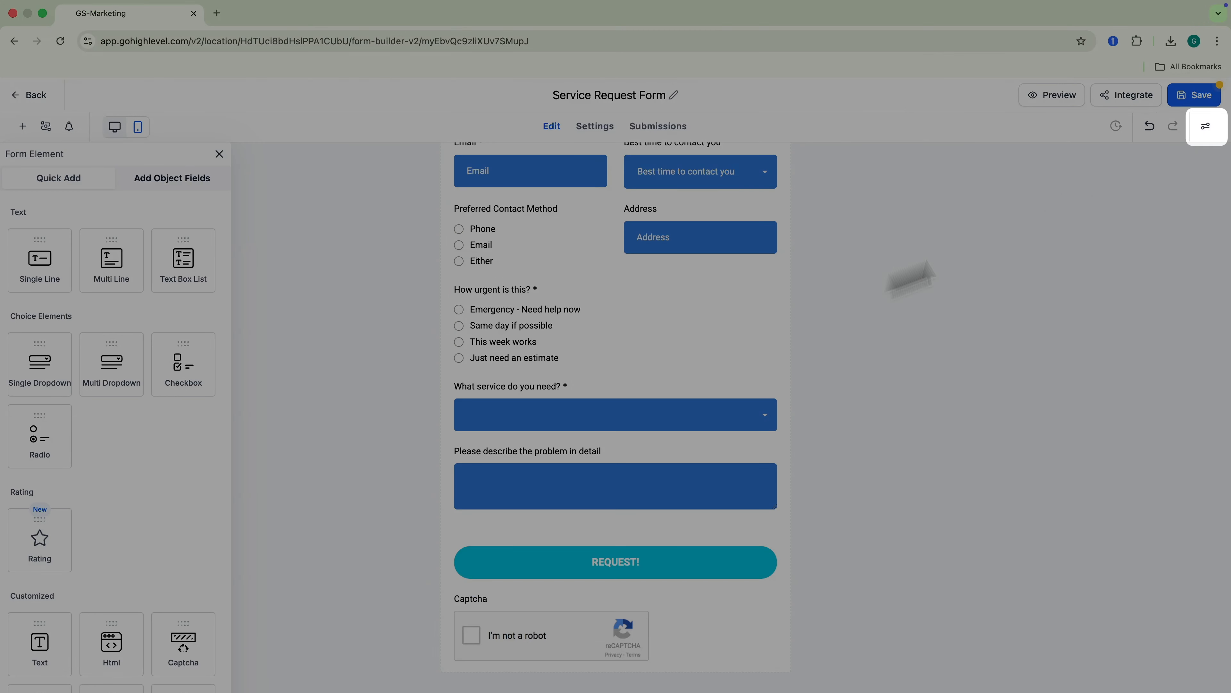
# Step: Switch the form's layout type to Single Column
pyautogui.click(1207, 129)
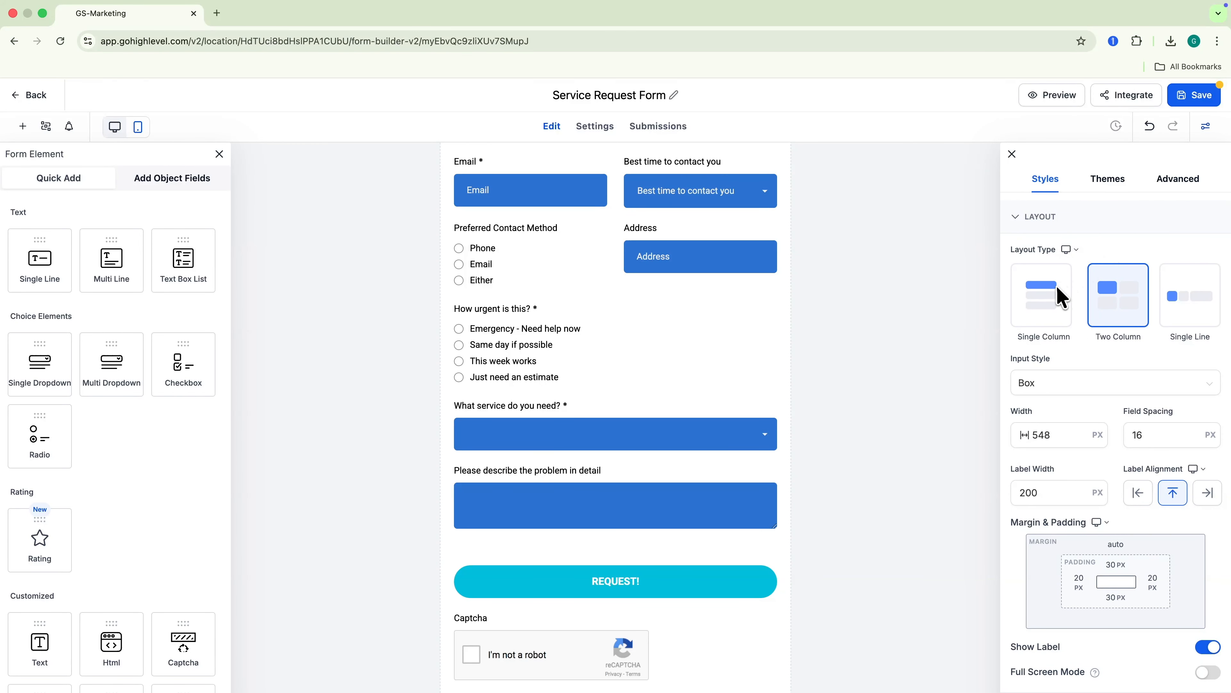
pyautogui.click(1061, 297)
pyautogui.scroll(-2, 1062, 294)
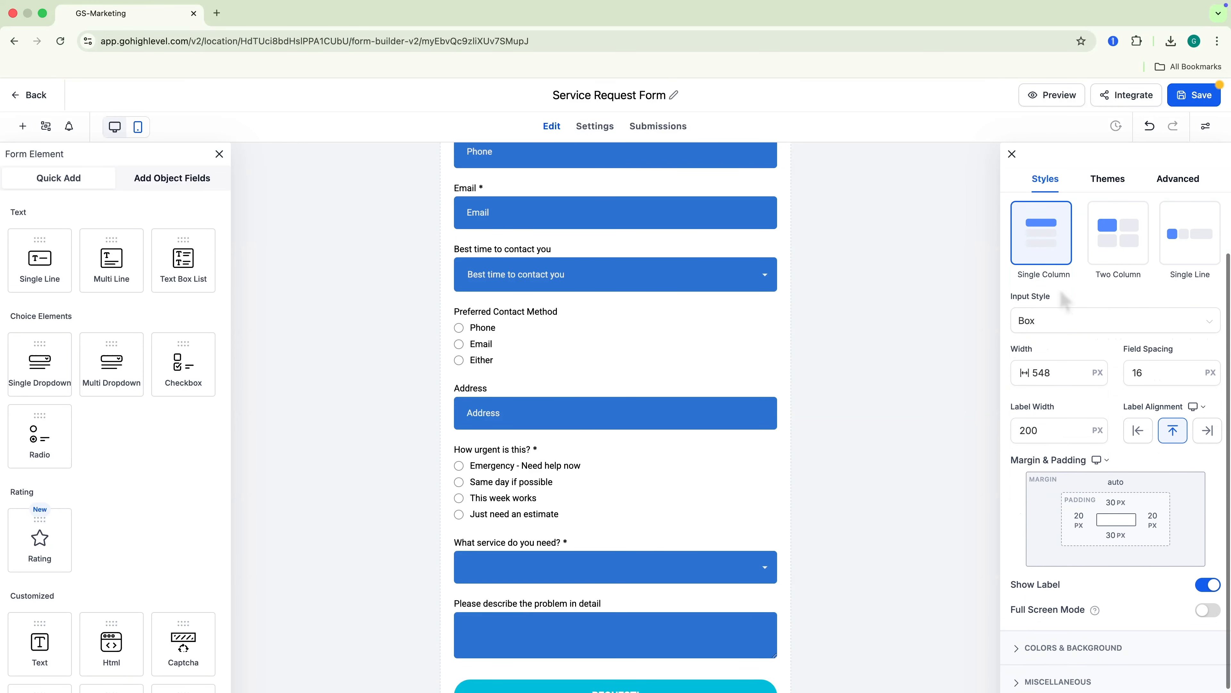
# Step: Set the form's input background color to #4894F9FF and its overall background to #FFFFFFFF
pyautogui.click(1020, 616)
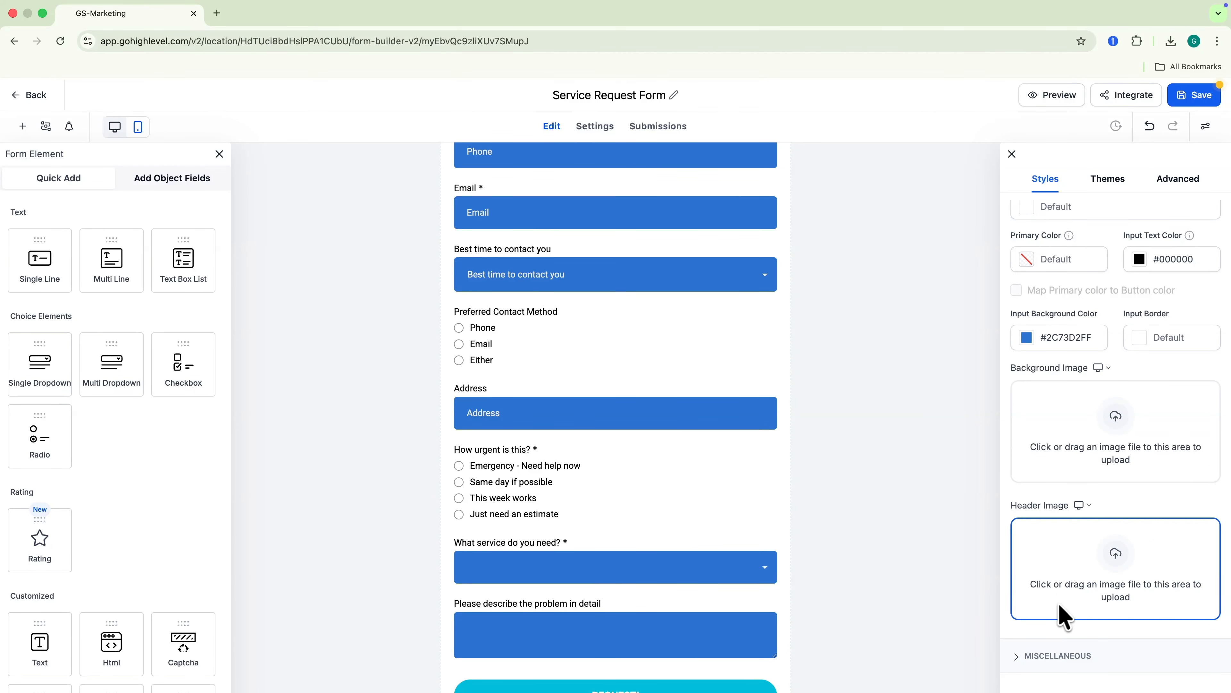
pyautogui.click(1027, 337)
pyautogui.moveTo(1035, 388); pyautogui.dragTo(1061, 363)
pyautogui.click(1154, 367)
pyautogui.scroll(3, 1149, 361)
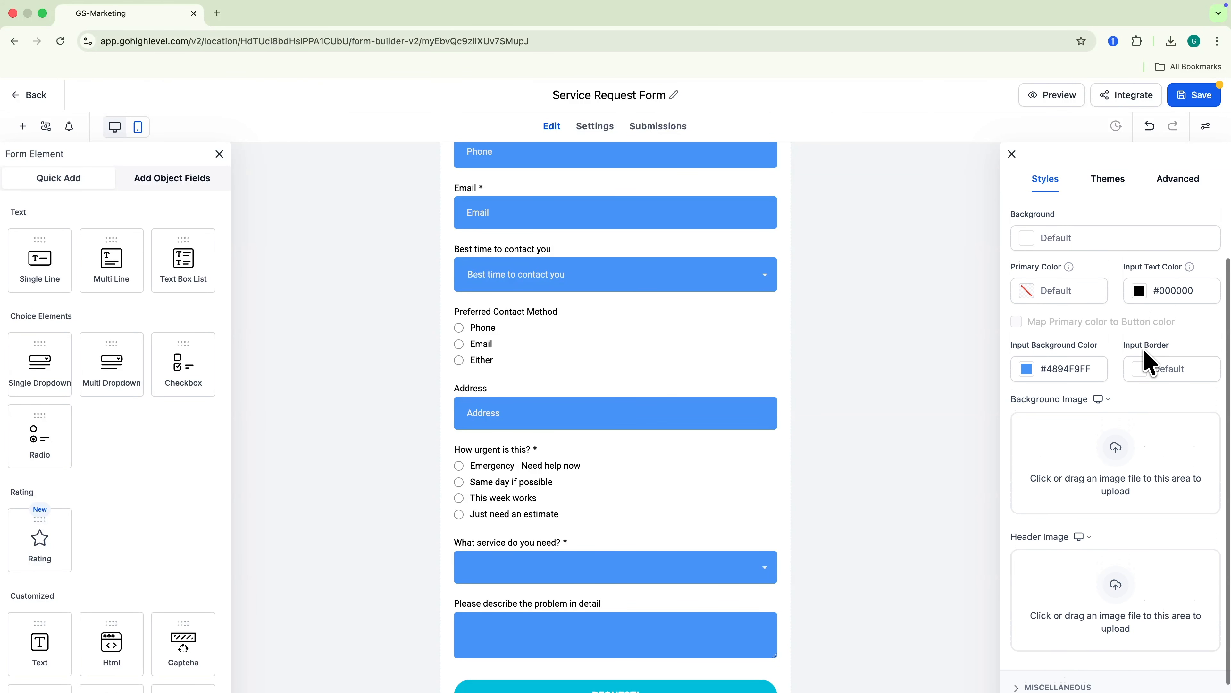
pyautogui.scroll(-3, 352, 522)
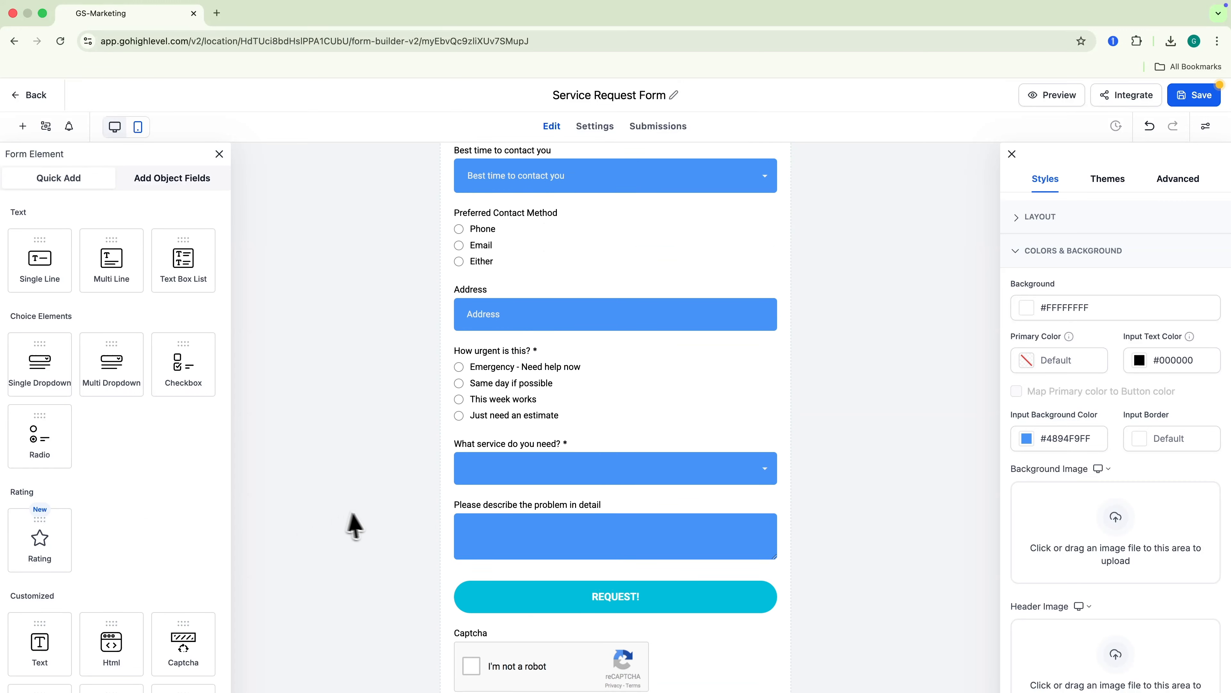
# Step: Set the form's submit button background to dark blue #004DB1FF and change its text to "Request Service Now"
pyautogui.click(747, 526)
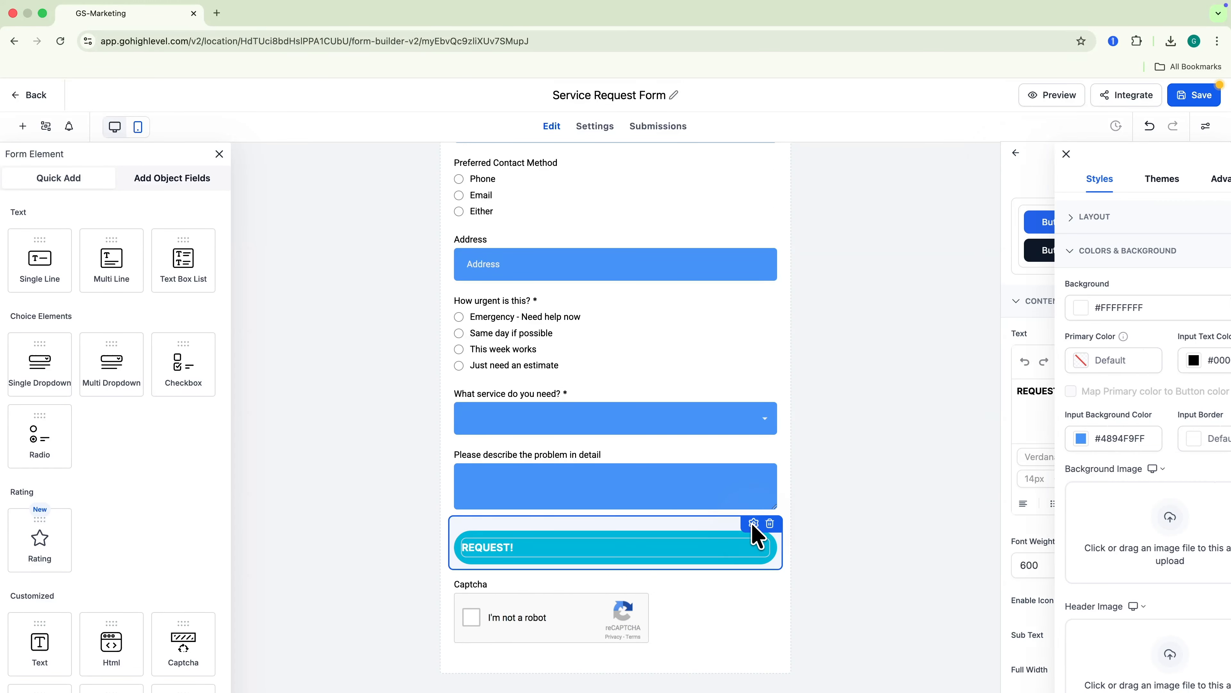
pyautogui.scroll(-5, 1200, 536)
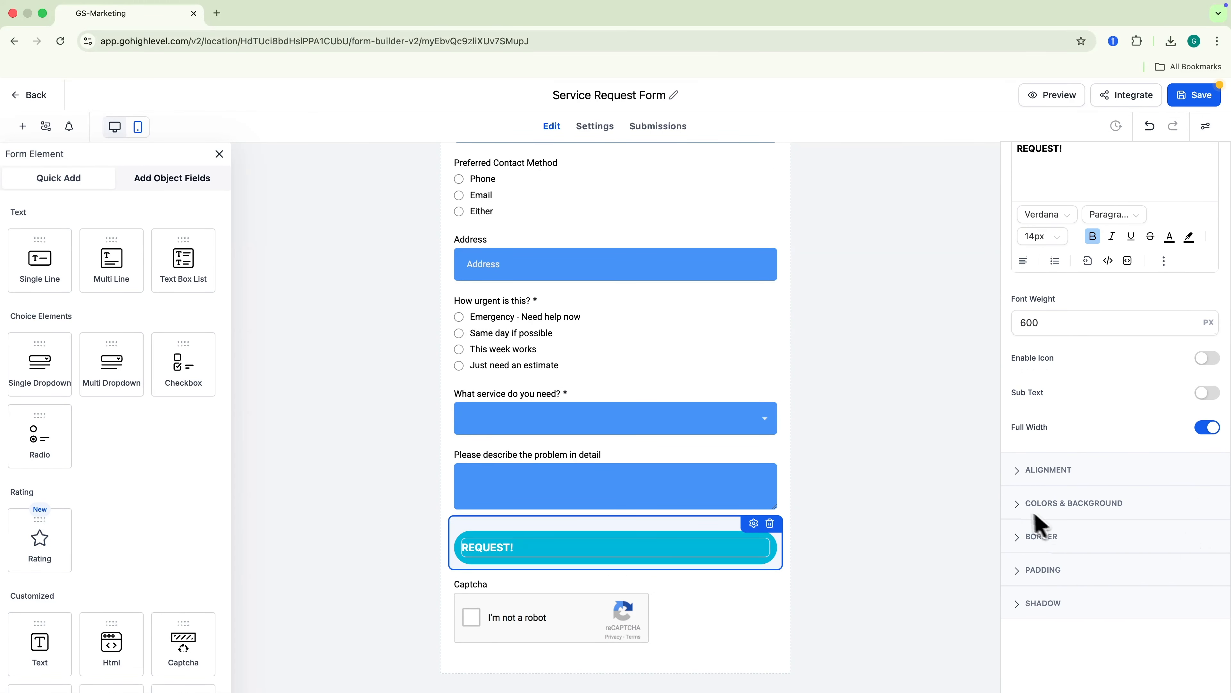
pyautogui.click(1022, 509)
pyautogui.click(1028, 424)
pyautogui.click(1040, 566)
pyautogui.moveTo(1081, 493); pyautogui.dragTo(1114, 477)
pyautogui.click(1104, 601)
pyautogui.tripleClick(498, 544)
pyautogui.write('Request Service Now')
# Step: Delete the Home Valuation banner image at the top of the form and save the form
pyautogui.scroll(10, 731, 302)
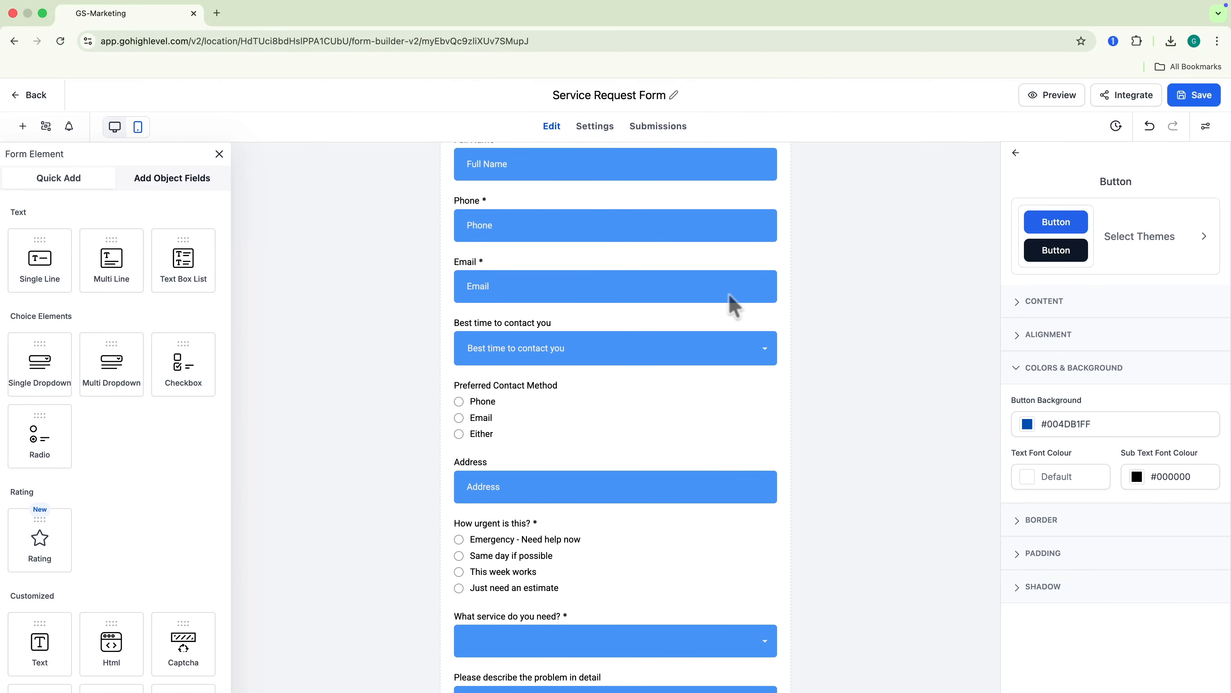
pyautogui.click(734, 280)
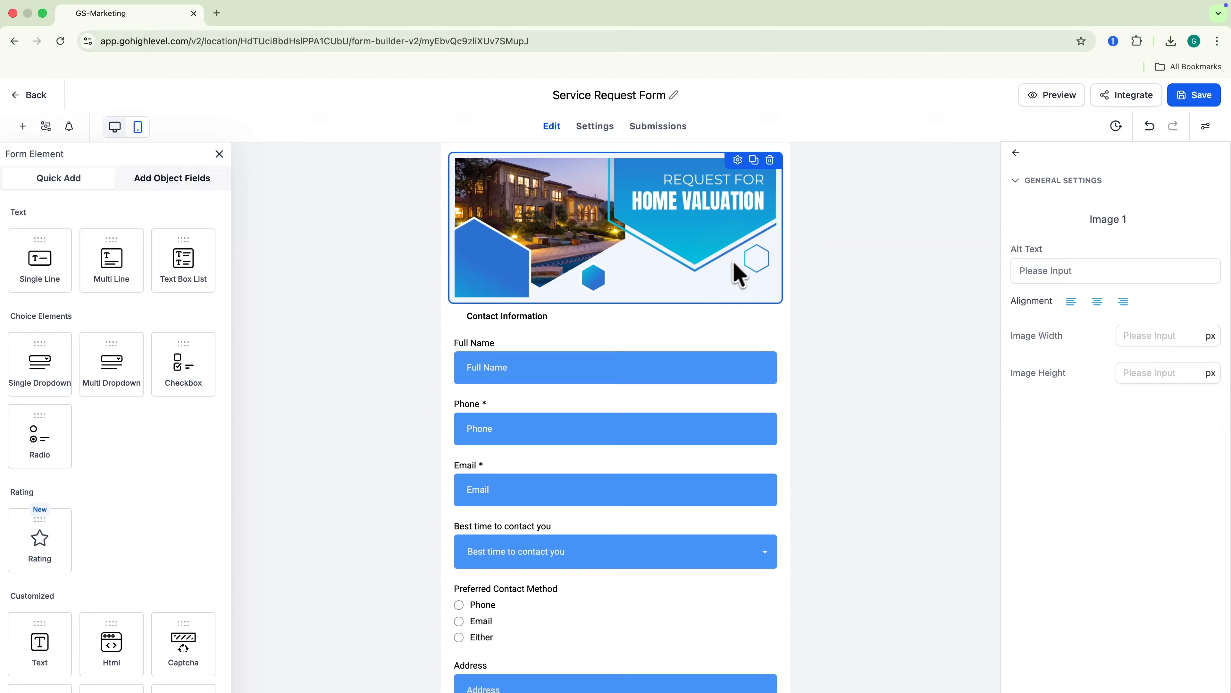
pyautogui.click(773, 160)
pyautogui.click(1190, 94)
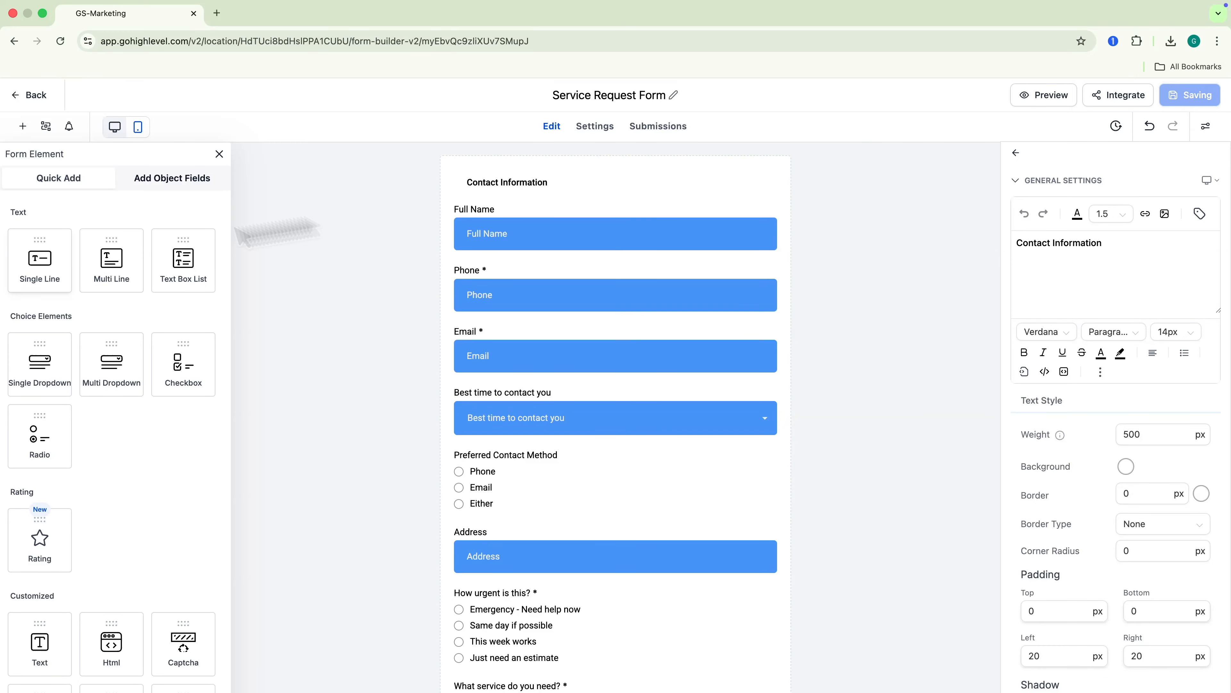
# Step: Leave the form builder and open the Plumber website's Contact page for editing
pyautogui.click(31, 95)
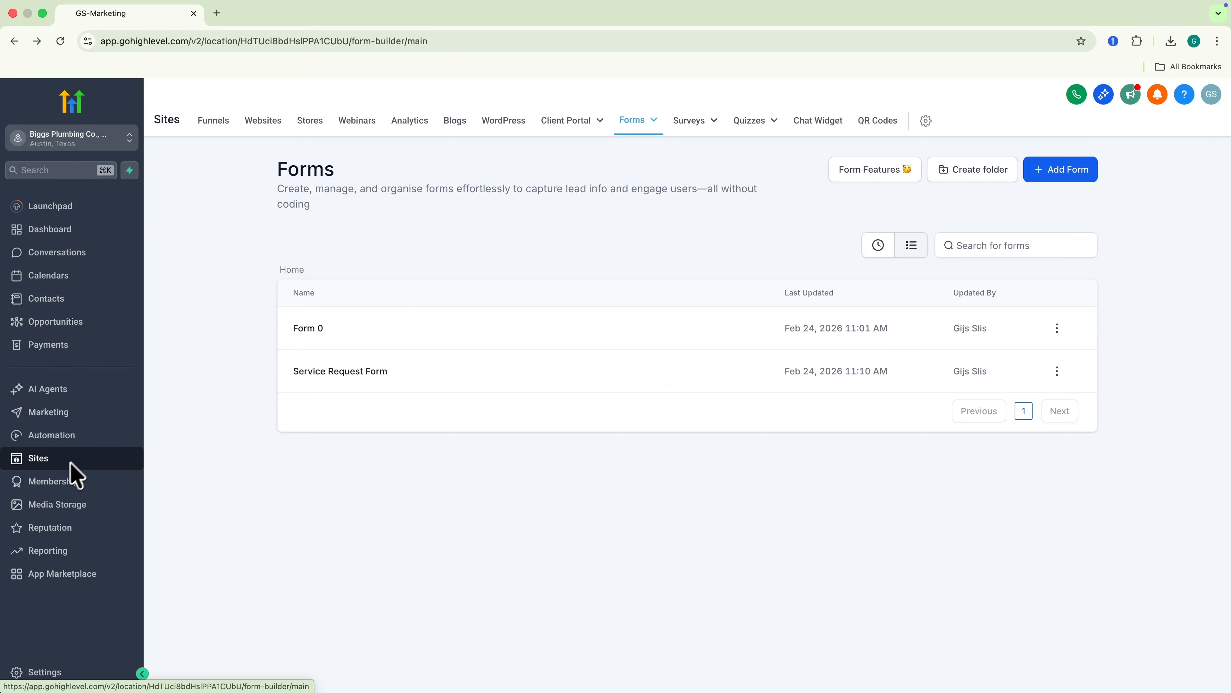
pyautogui.click(262, 120)
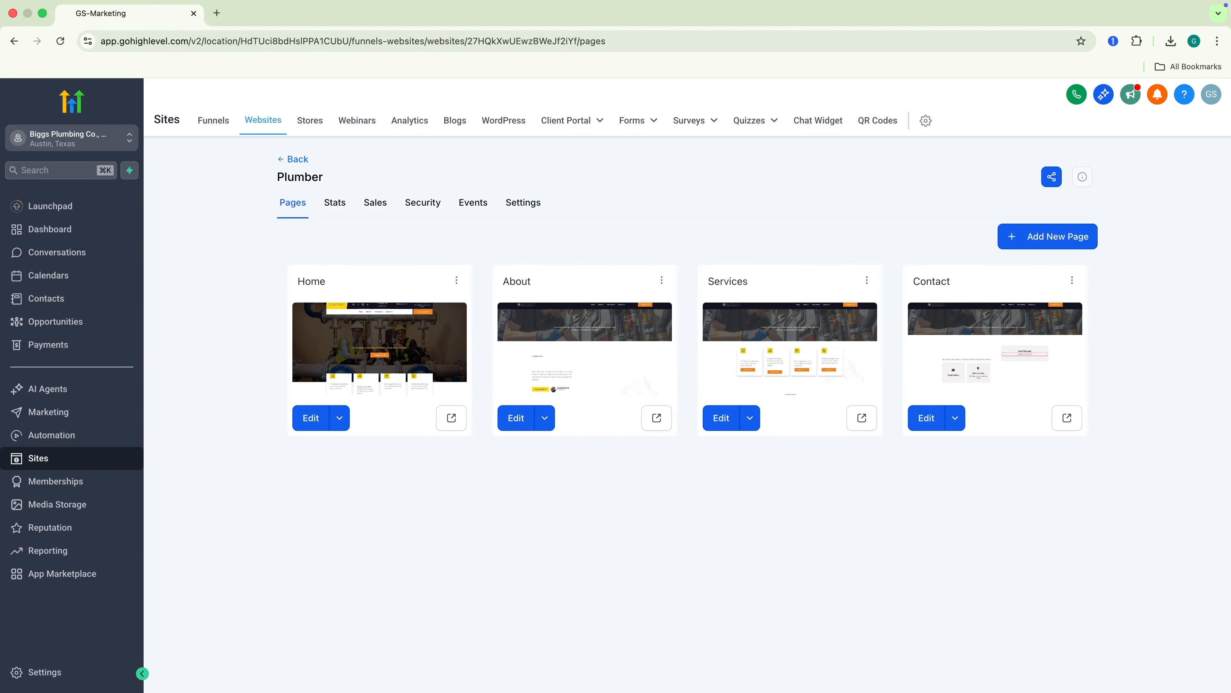
pyautogui.click(927, 421)
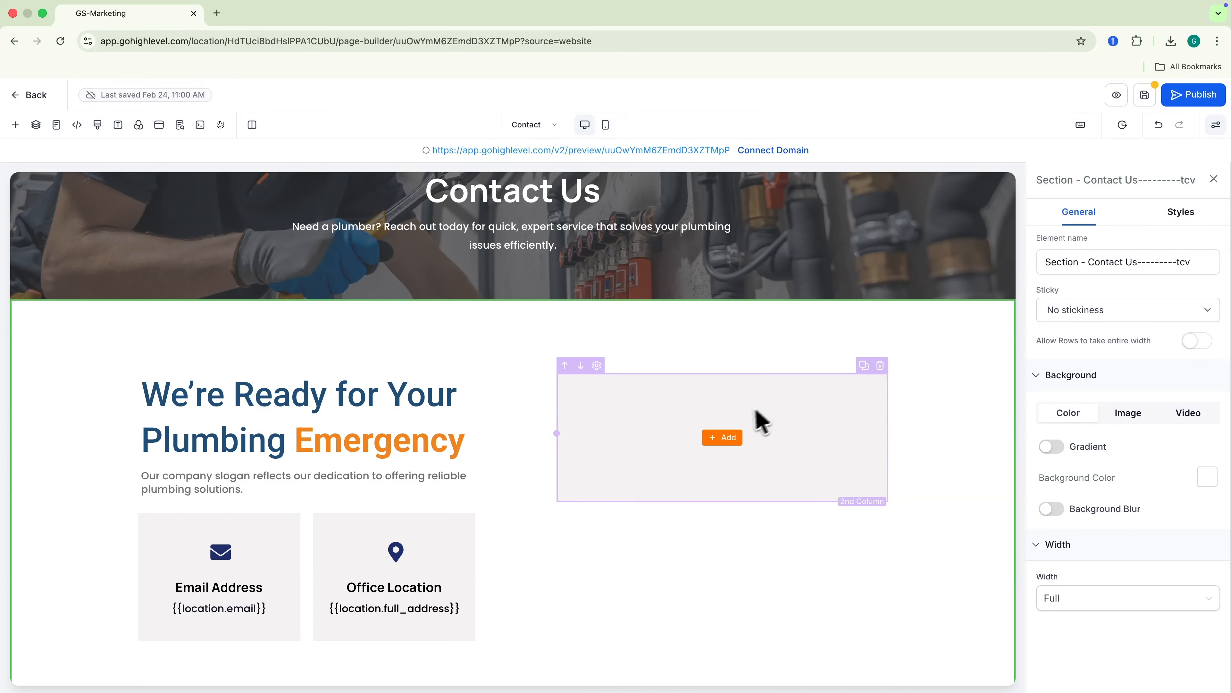
# Step: Add a button element to the empty column beside the plumbing emergency heading and view its popup link action
pyautogui.click(722, 437)
pyautogui.scroll(-3, 184, 449)
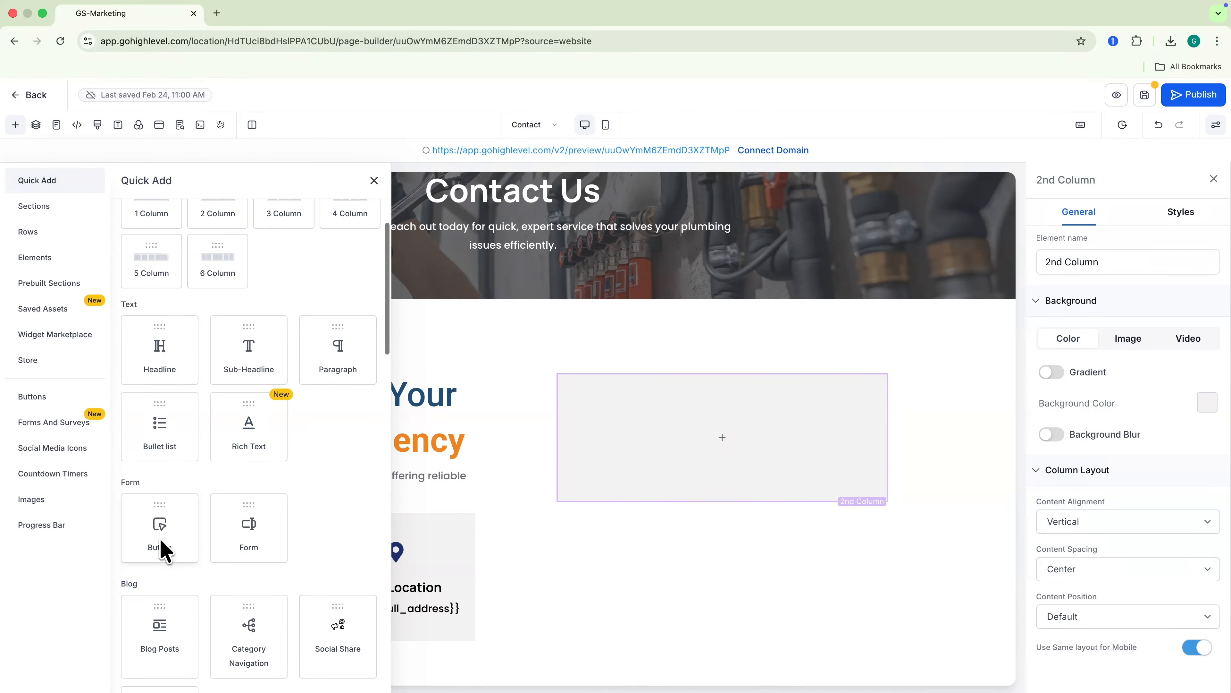
pyautogui.click(162, 550)
pyautogui.scroll(-10, 1183, 492)
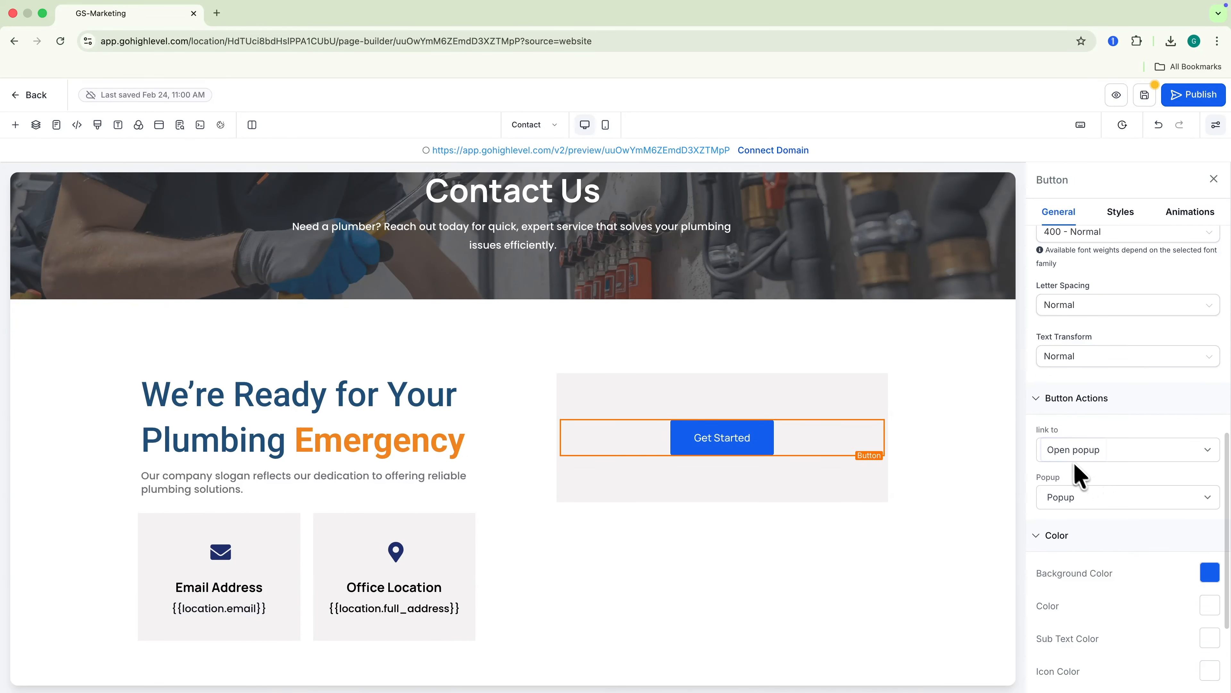
pyautogui.click(951, 493)
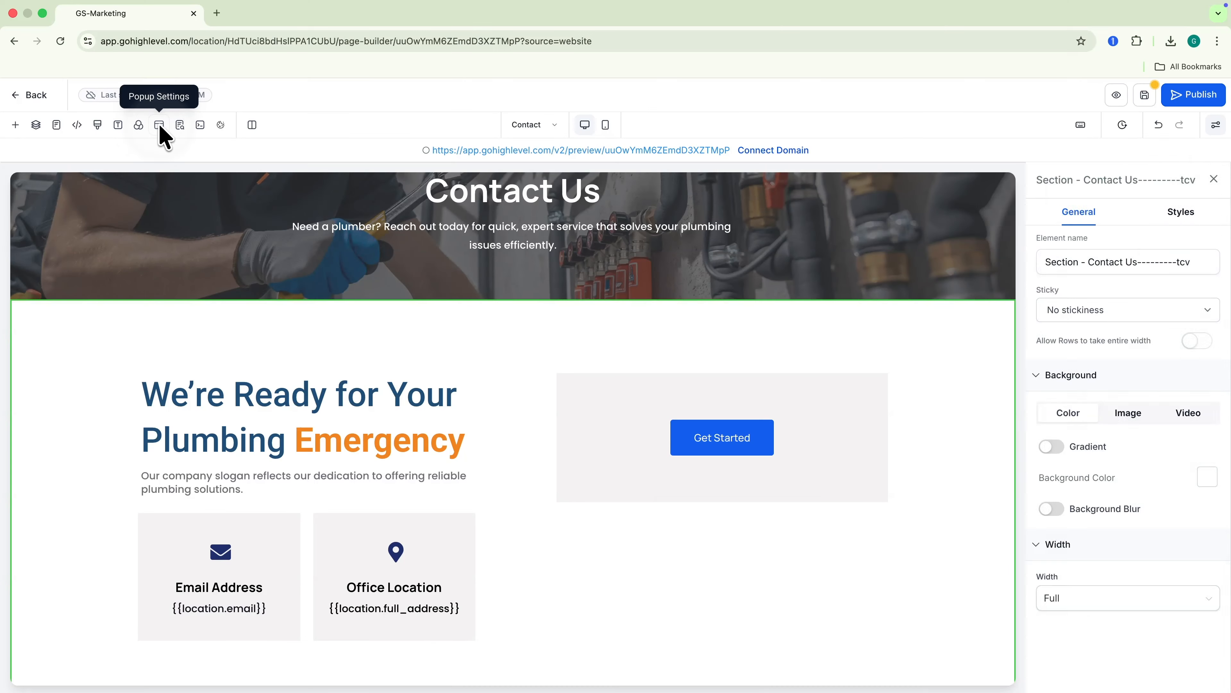
# Step: Create a new popup on the Contact page and insert a form element showing the Service Request Form
pyautogui.click(160, 127)
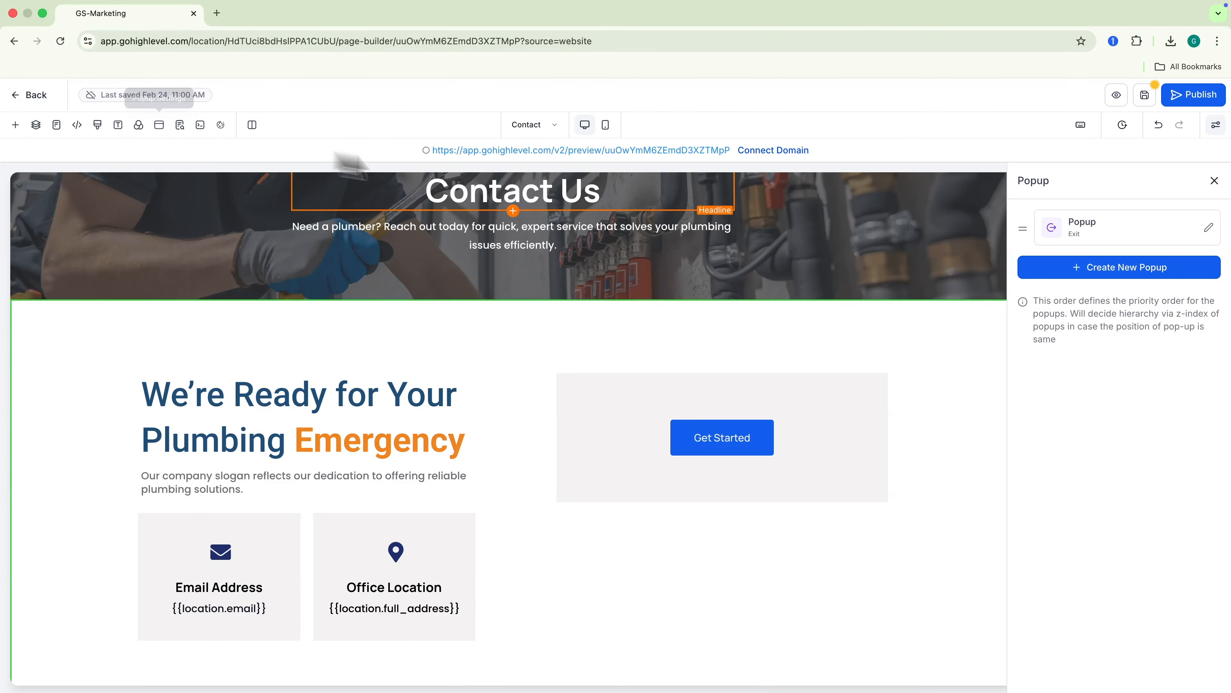
pyautogui.click(1091, 268)
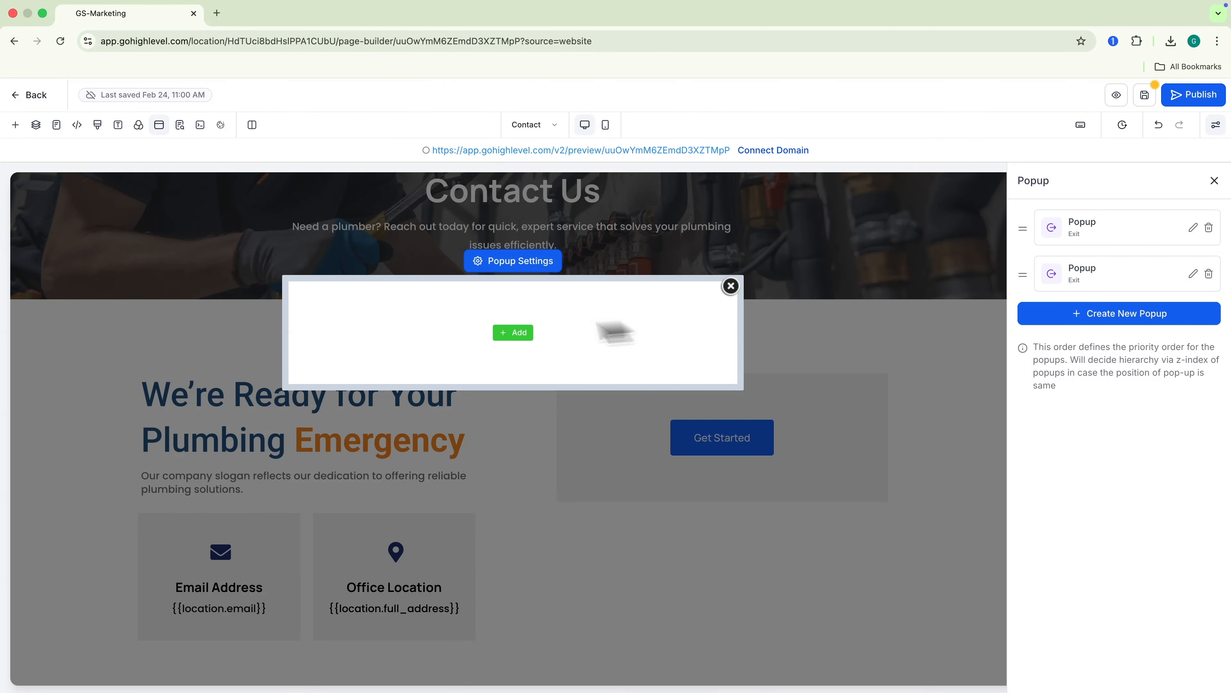
pyautogui.click(522, 335)
pyautogui.click(253, 536)
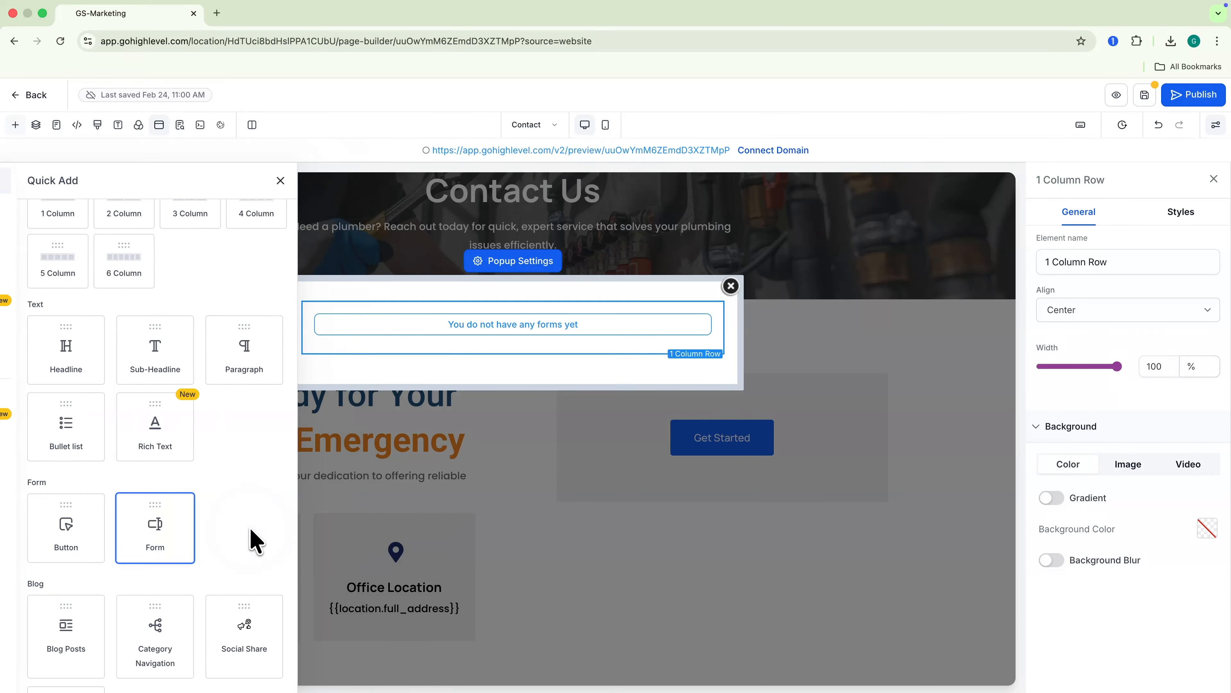
pyautogui.click(500, 335)
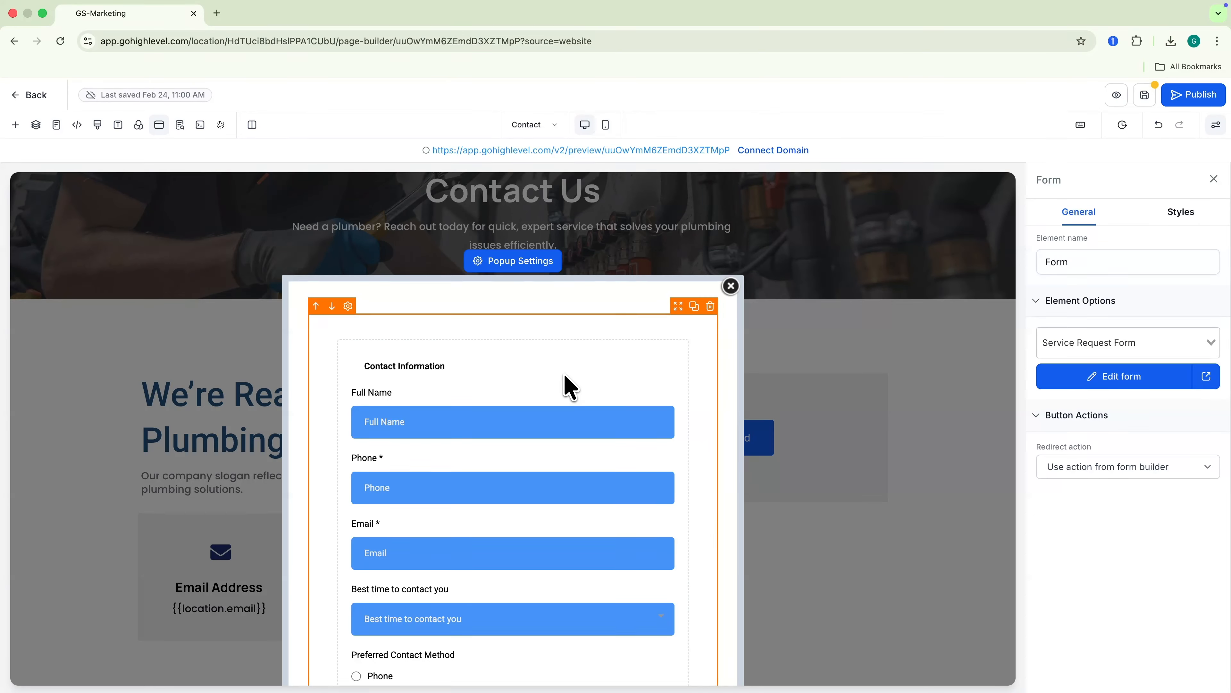
# Step: Rename the new popup "form popup" and close it
pyautogui.click(518, 262)
pyautogui.doubleClick(1088, 270)
pyautogui.press('BackSpace')
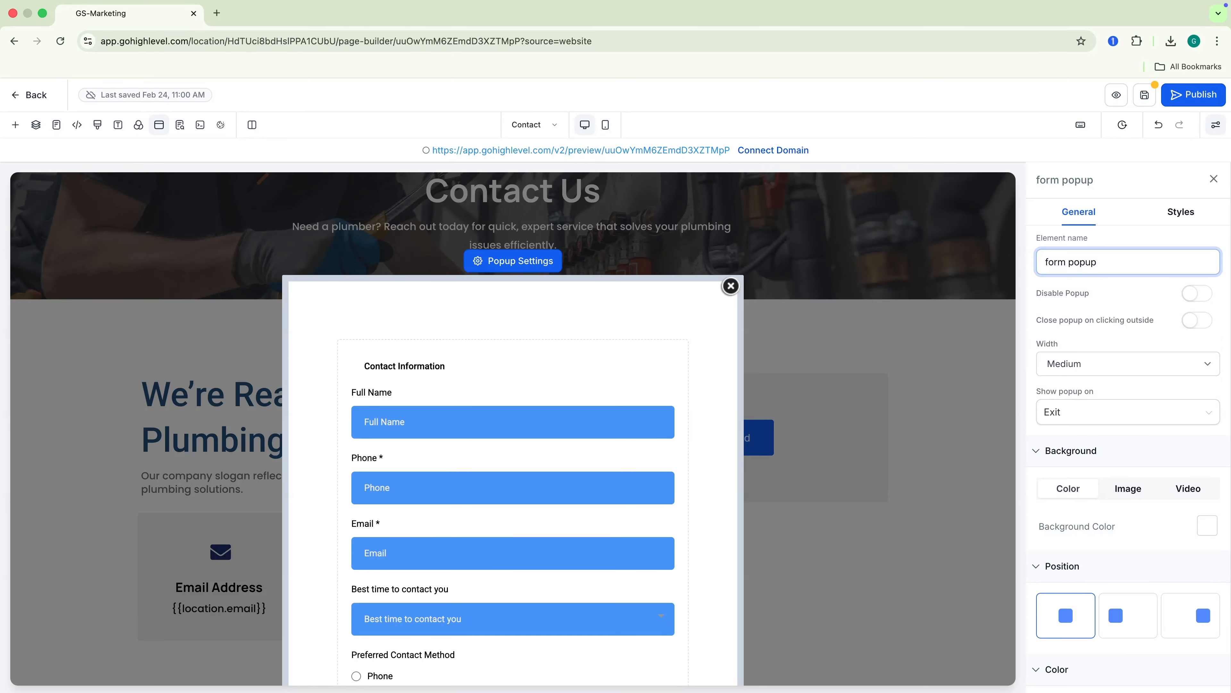
pyautogui.click(731, 286)
# Step: Set the Get Started button to open the "form popup" popup
pyautogui.click(731, 431)
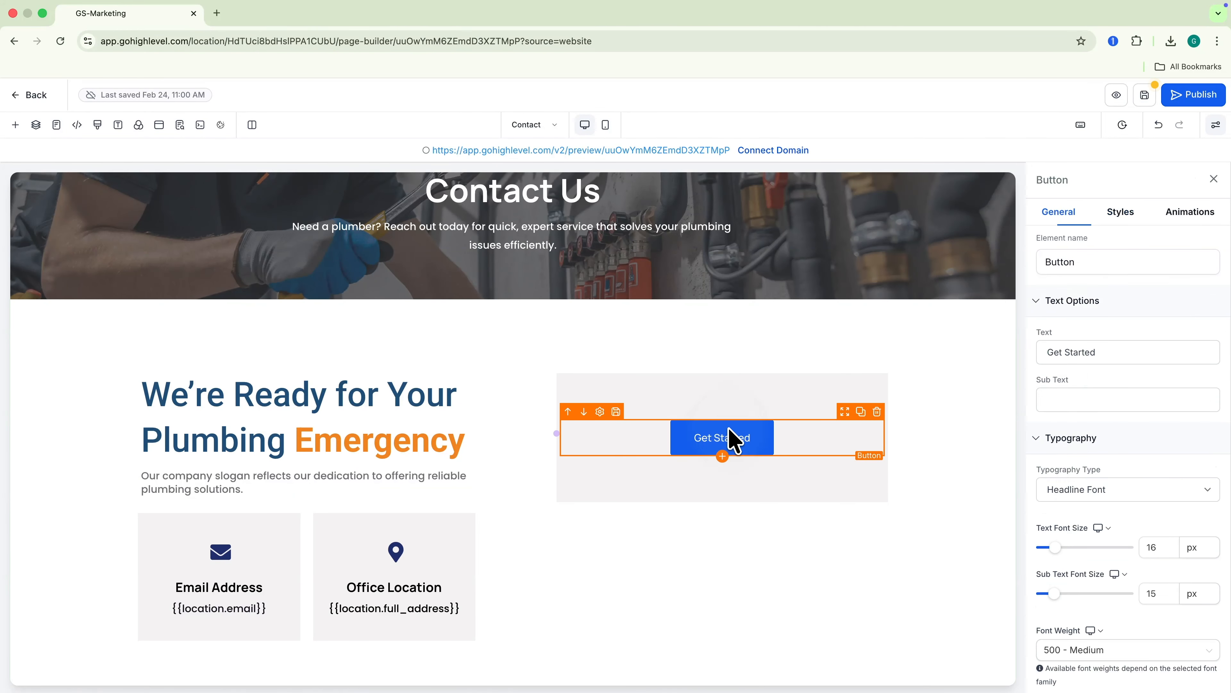
pyautogui.scroll(-10, 1091, 449)
pyautogui.click(1091, 448)
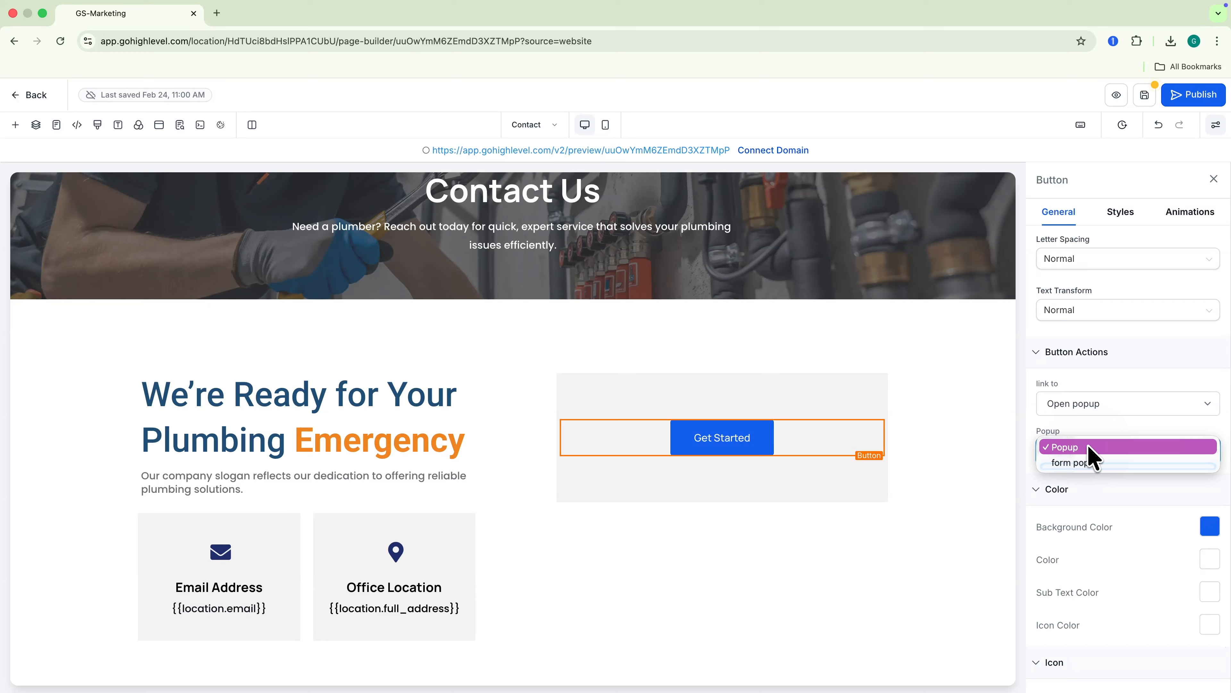
pyautogui.click(1089, 469)
# Step: Make the Get Started button's background orange and set its padding to 40 px top and bottom and 80 px on both sides
pyautogui.click(1210, 526)
pyautogui.click(1011, 256)
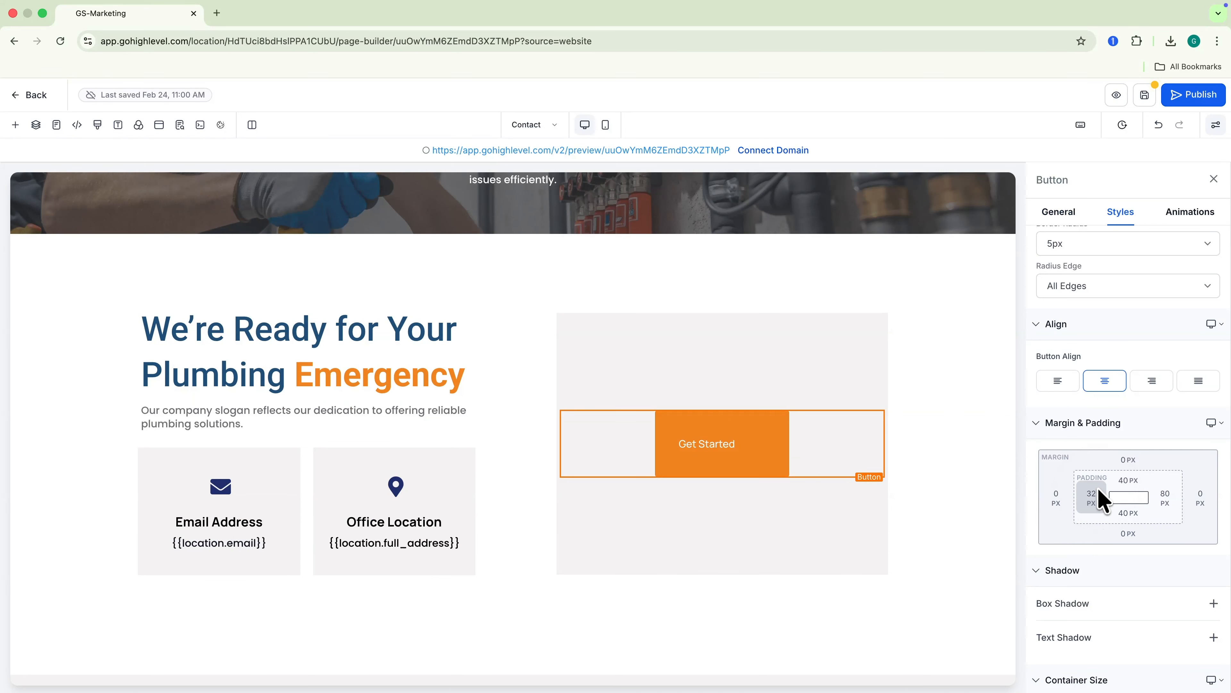
pyautogui.click(1092, 497)
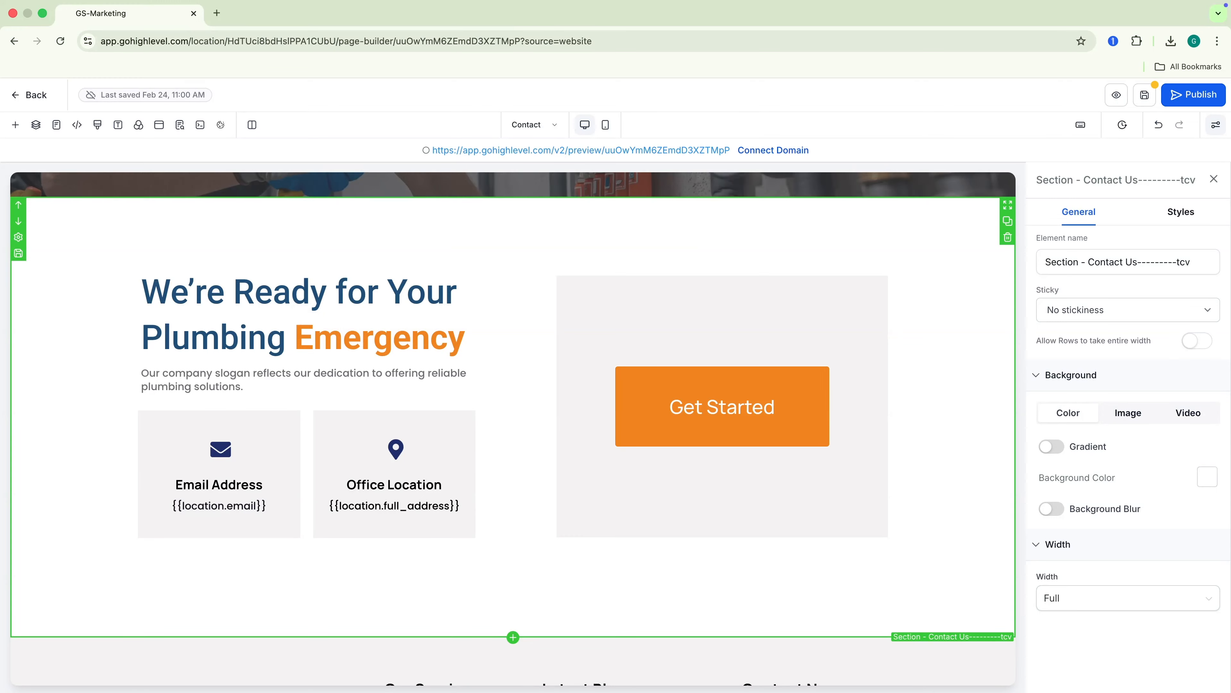
# Step: Change the orange button's text to "Request service"
pyautogui.click(732, 418)
pyautogui.tripleClick(1128, 354)
pyautogui.write('Request service')
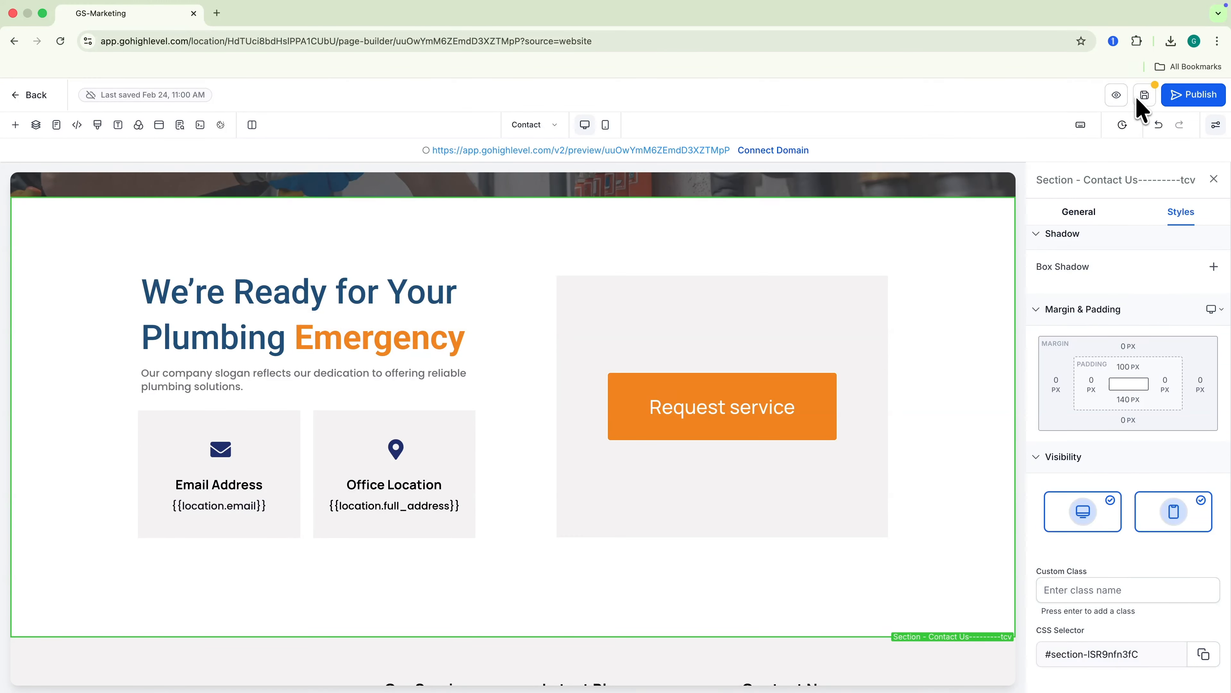
# Step: Preview the Contact page and check that the Request service button opens the full form popup
pyautogui.click(1115, 95)
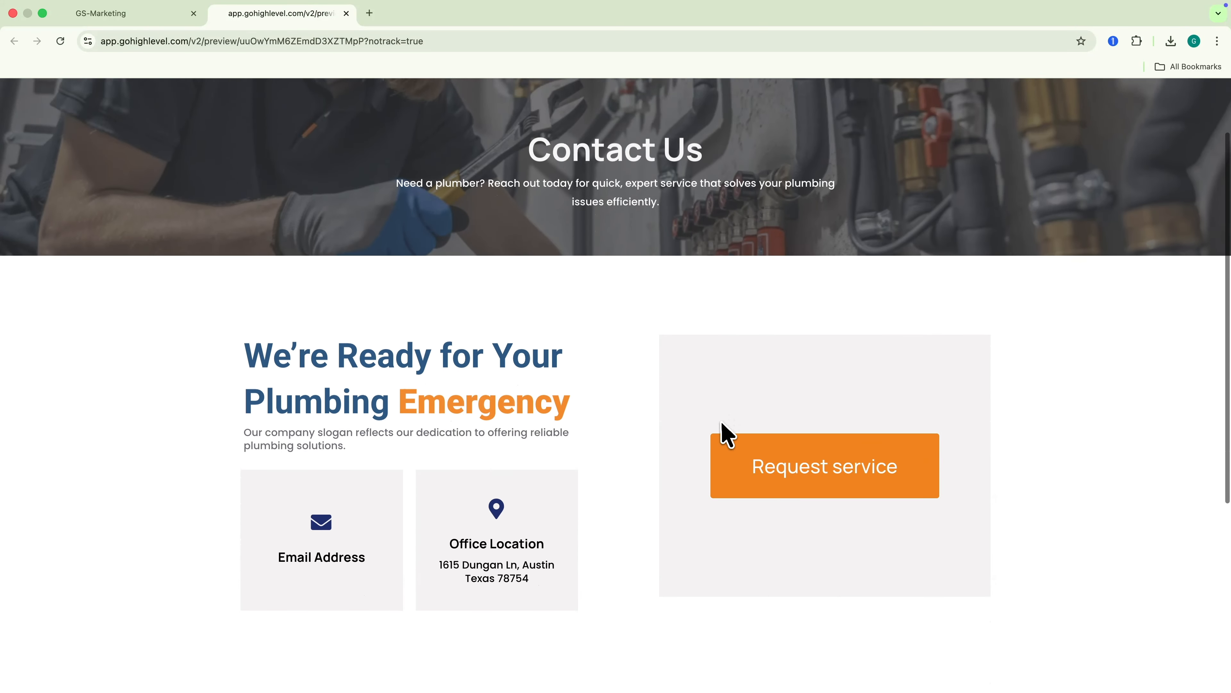
pyautogui.scroll(-3, 726, 434)
pyautogui.click(801, 376)
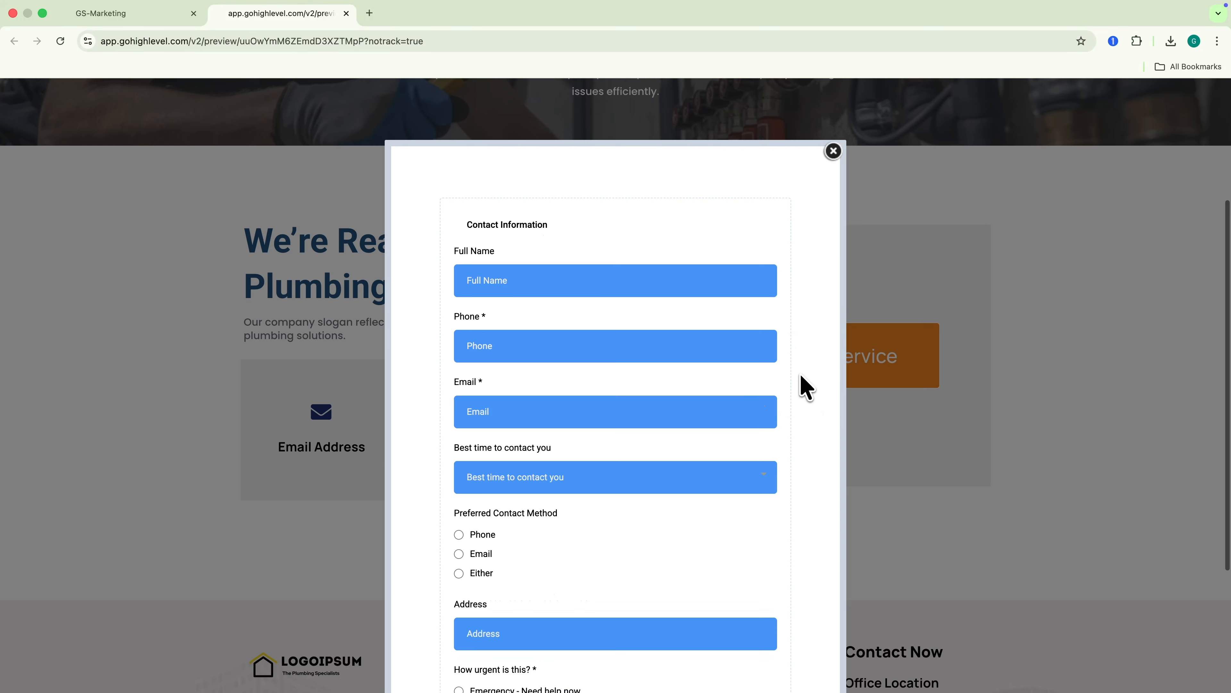
pyautogui.scroll(-8, 664, 352)
pyautogui.scroll(8, 655, 358)
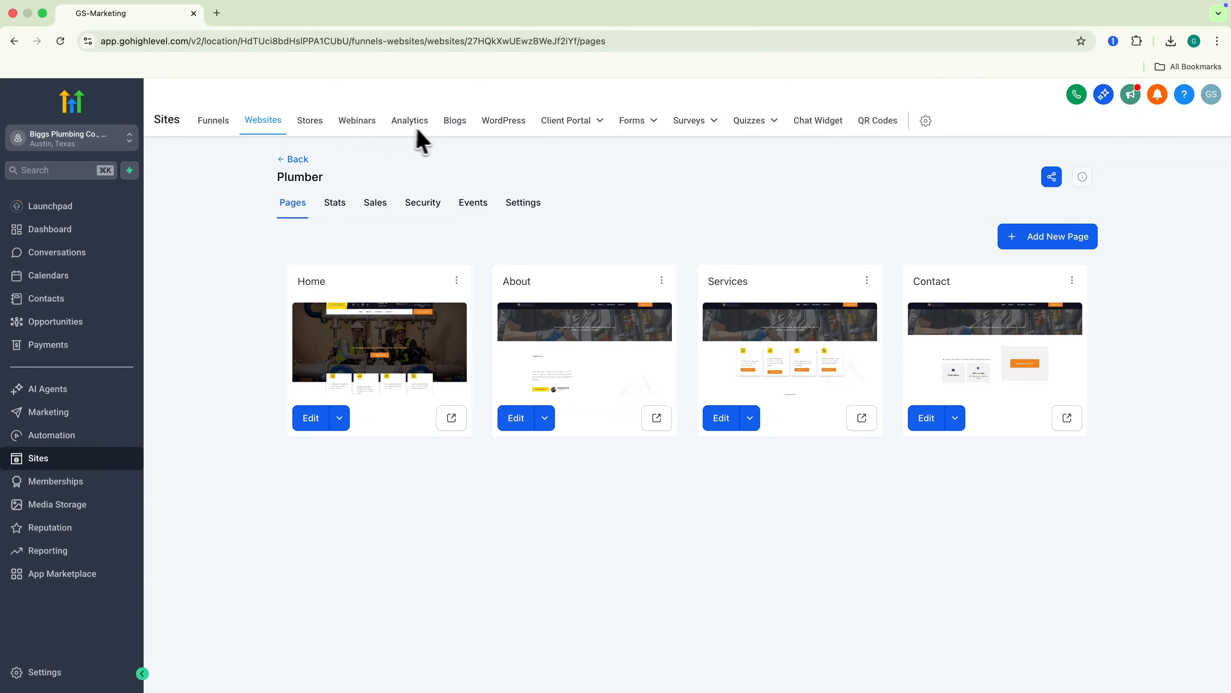
# Step: Create a new chat widget of the Live Chat type
pyautogui.click(822, 121)
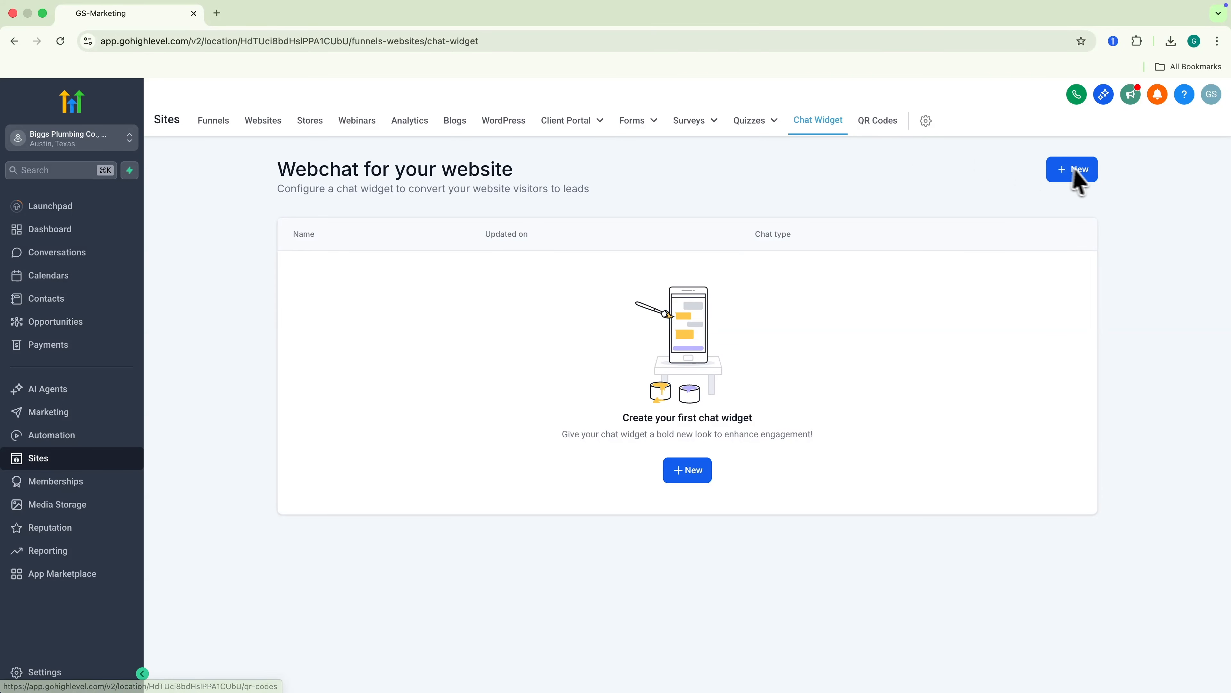
pyautogui.click(1085, 174)
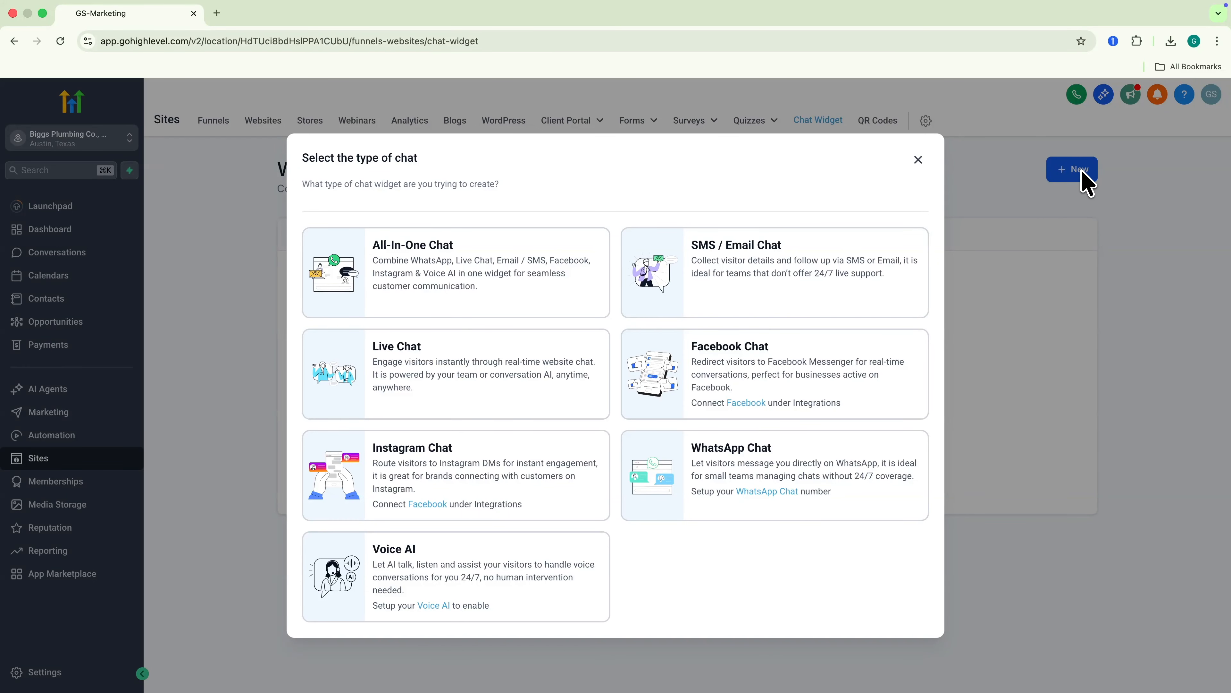
pyautogui.click(460, 360)
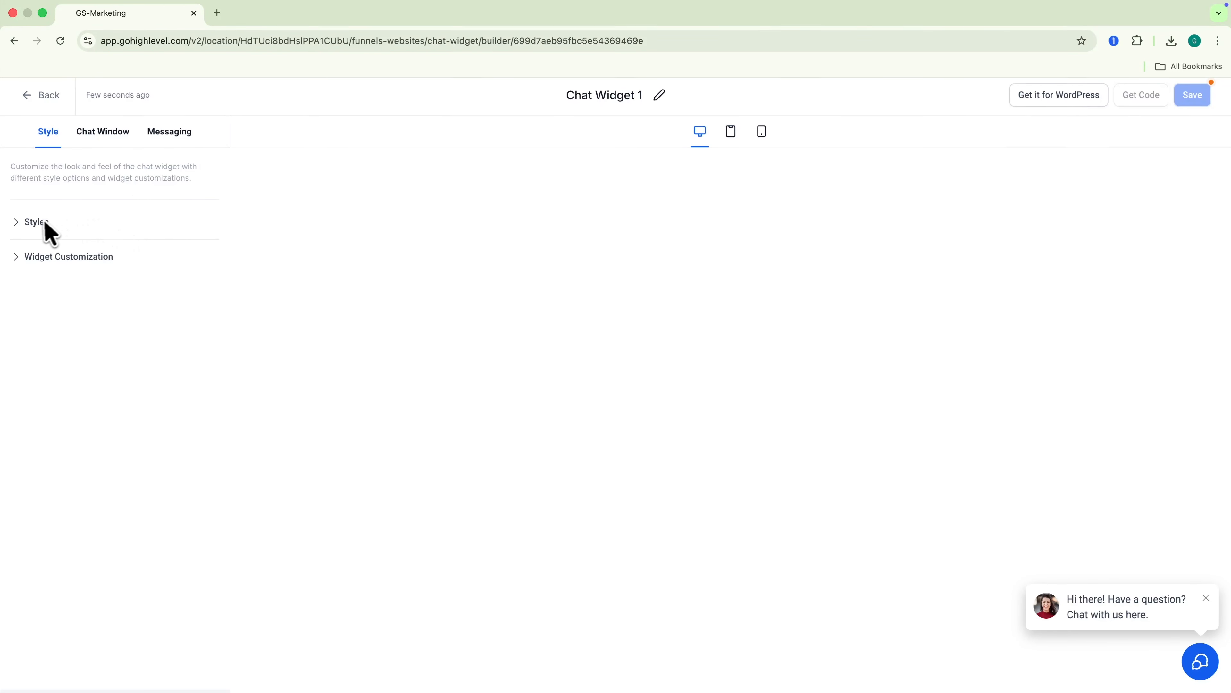
# Step: Set the chat widget's welcome message to "Got a plumbing emergency? Send us a message and we'll respond as soon as possible!"
pyautogui.click(40, 220)
pyautogui.scroll(-5, 86, 390)
pyautogui.click(79, 452)
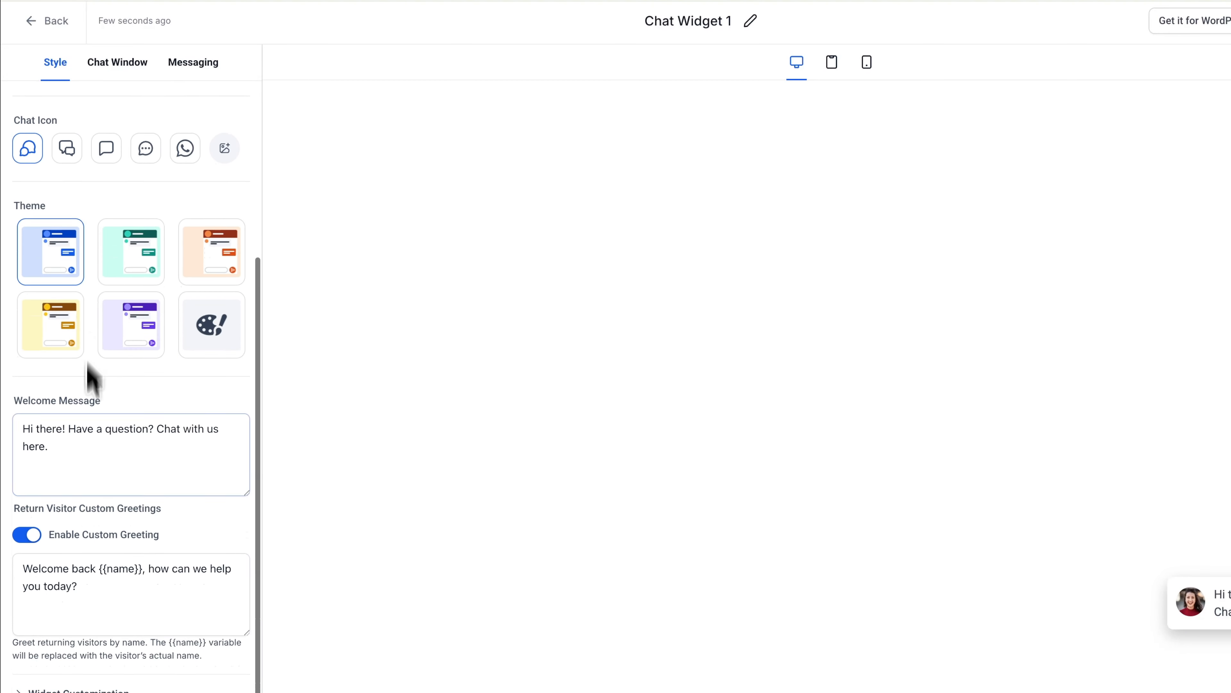
pyautogui.moveTo(84, 441); pyautogui.dragTo(18, 369)
pyautogui.write('Got a ')
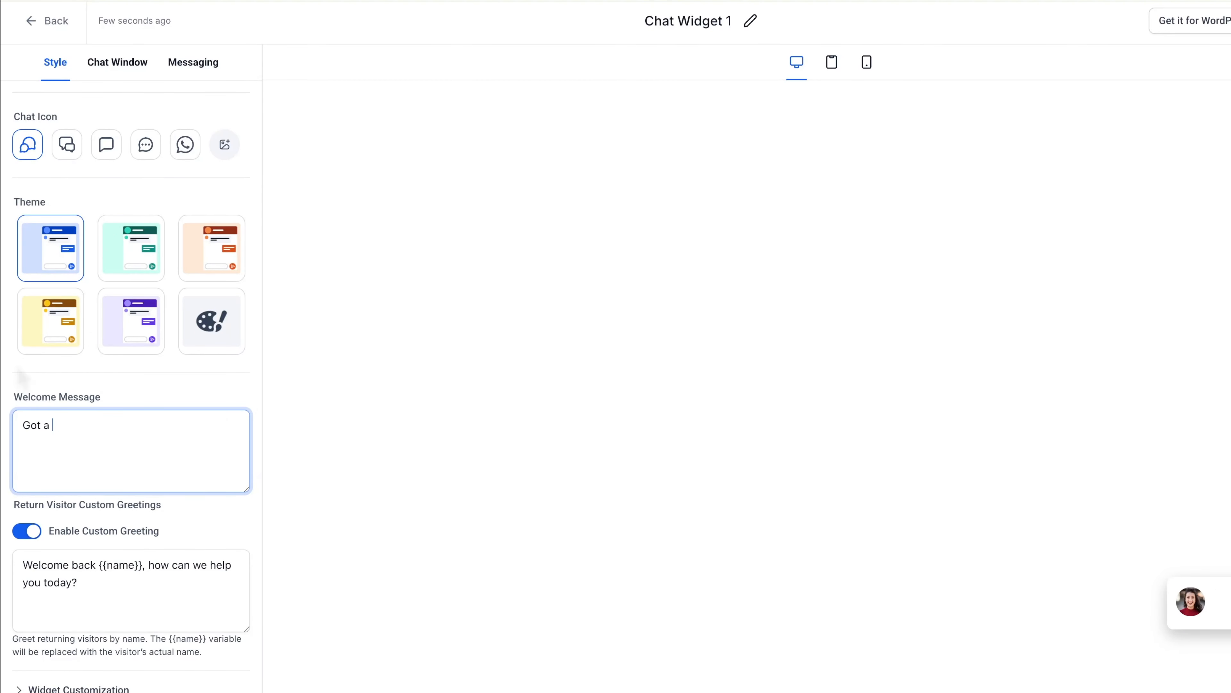
pyautogui.write("plumbing emergency? Send us a message and we'll respo")
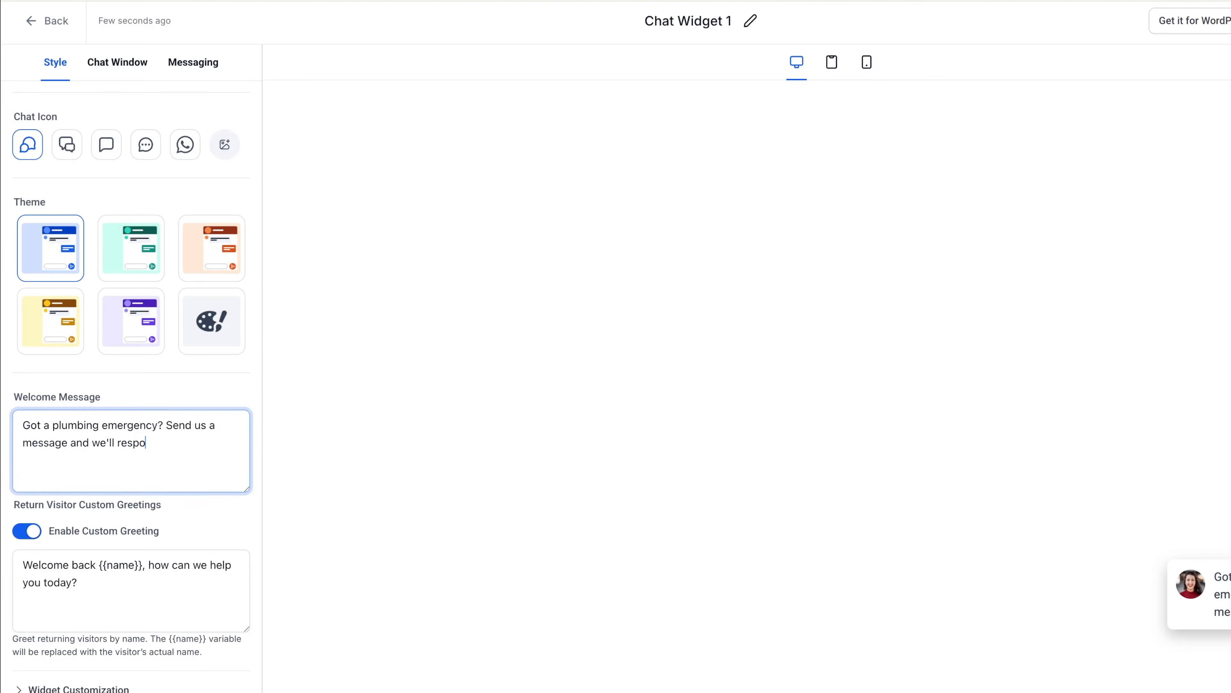
pyautogui.write('nd as soon as possible')
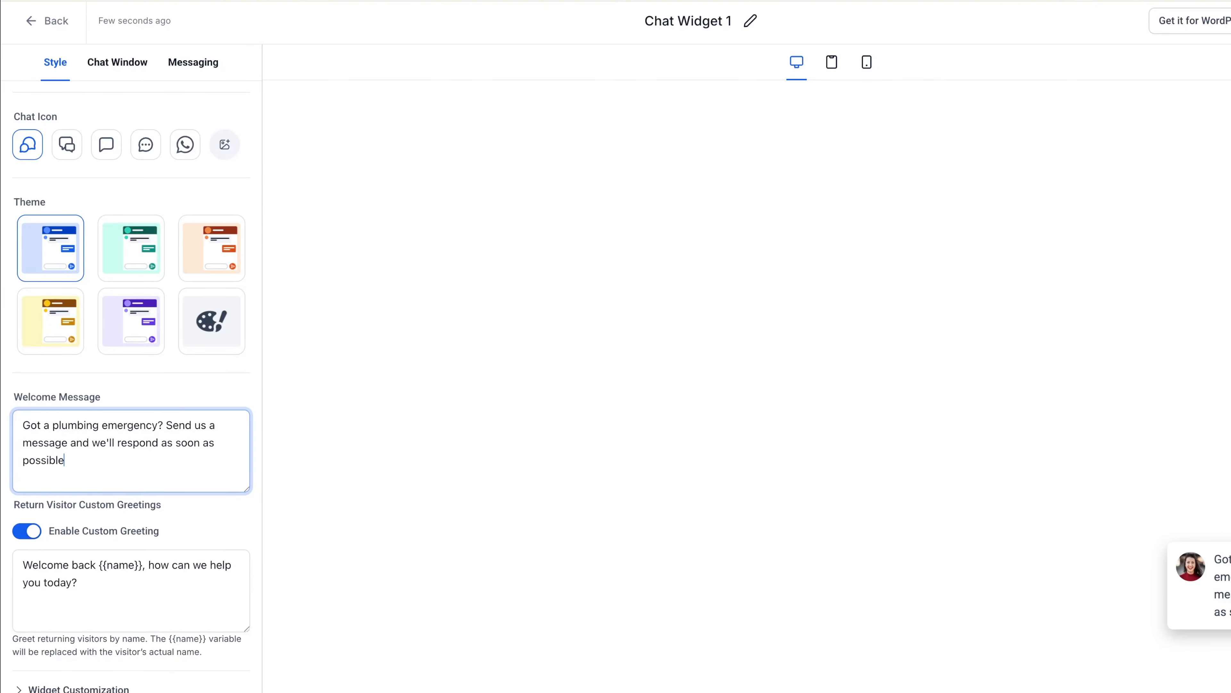
pyautogui.write('!')
# Step: Keep the widget's blue theme with the overlapping-bubbles chat icon, and turn off the custom greeting for return visitors
pyautogui.click(60, 327)
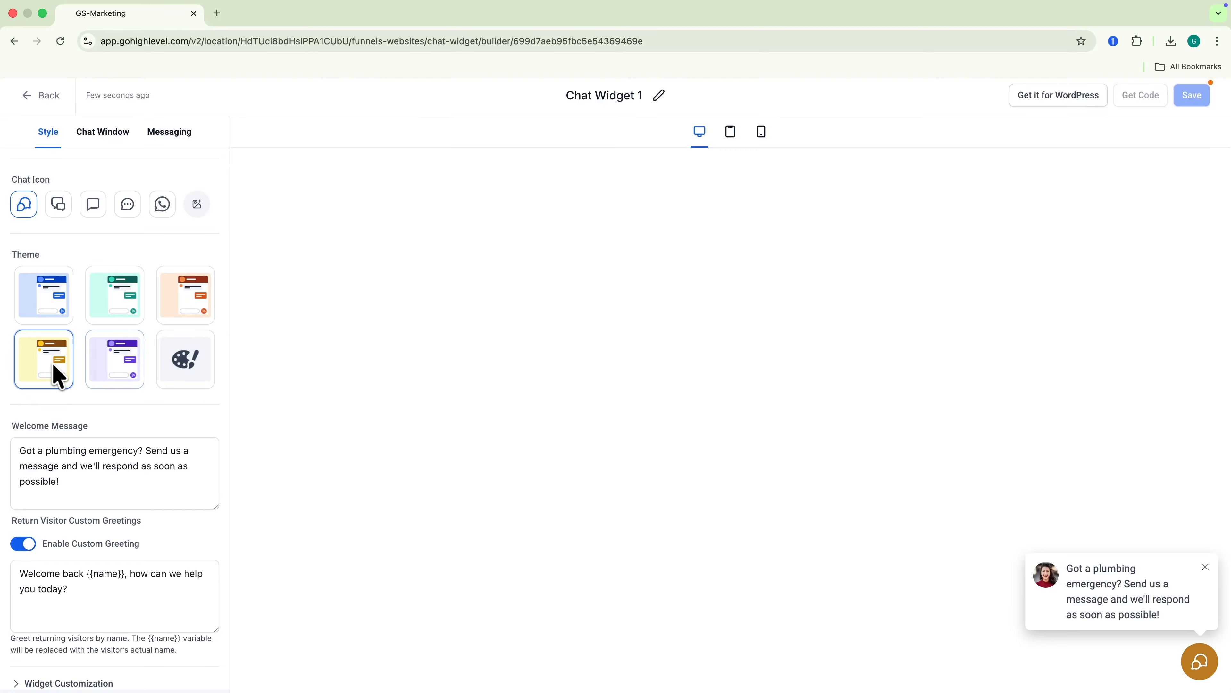
pyautogui.click(195, 366)
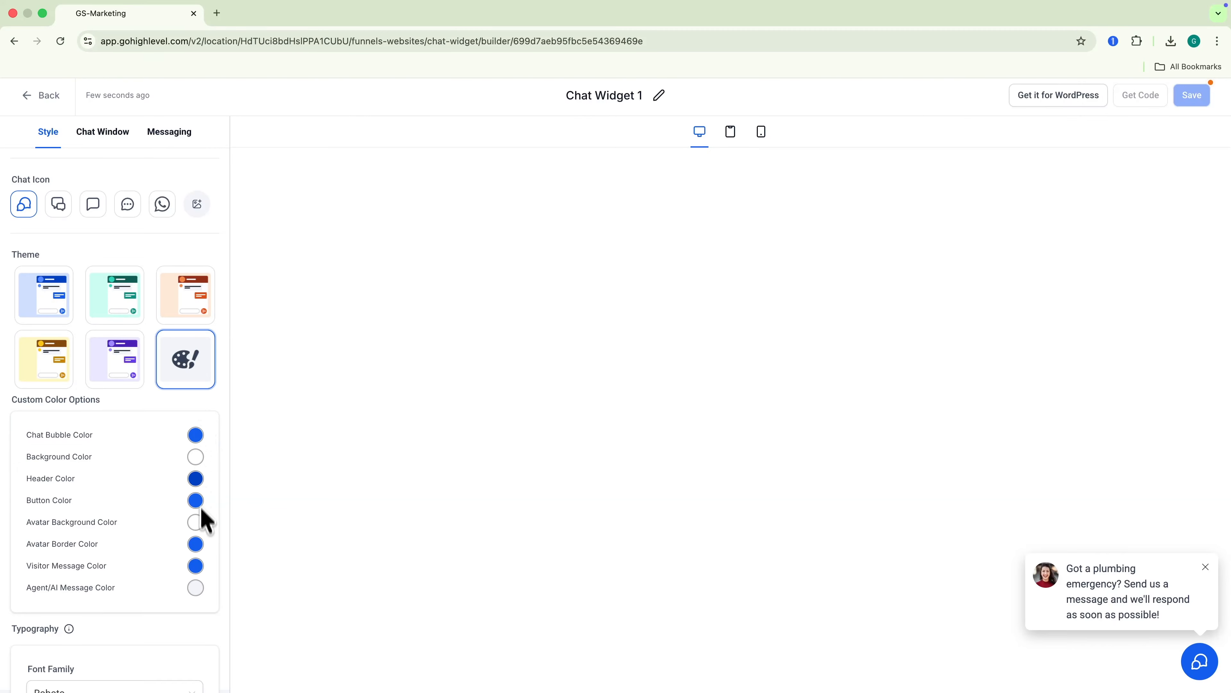
pyautogui.click(62, 304)
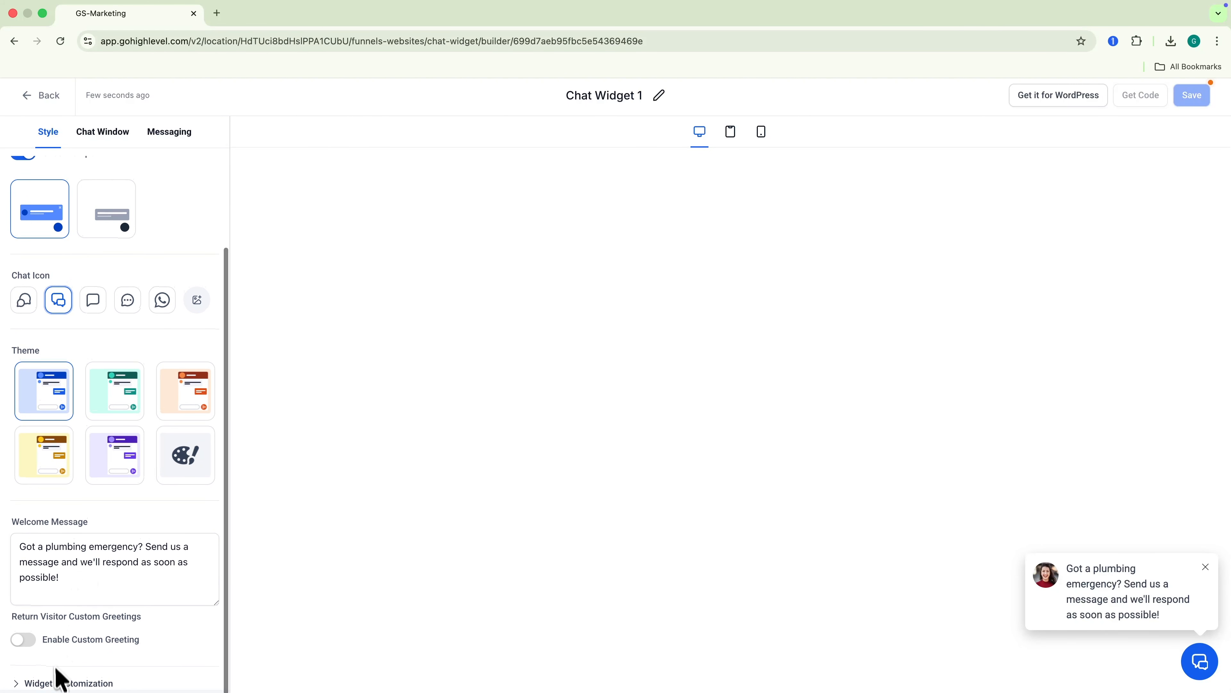
pyautogui.click(55, 680)
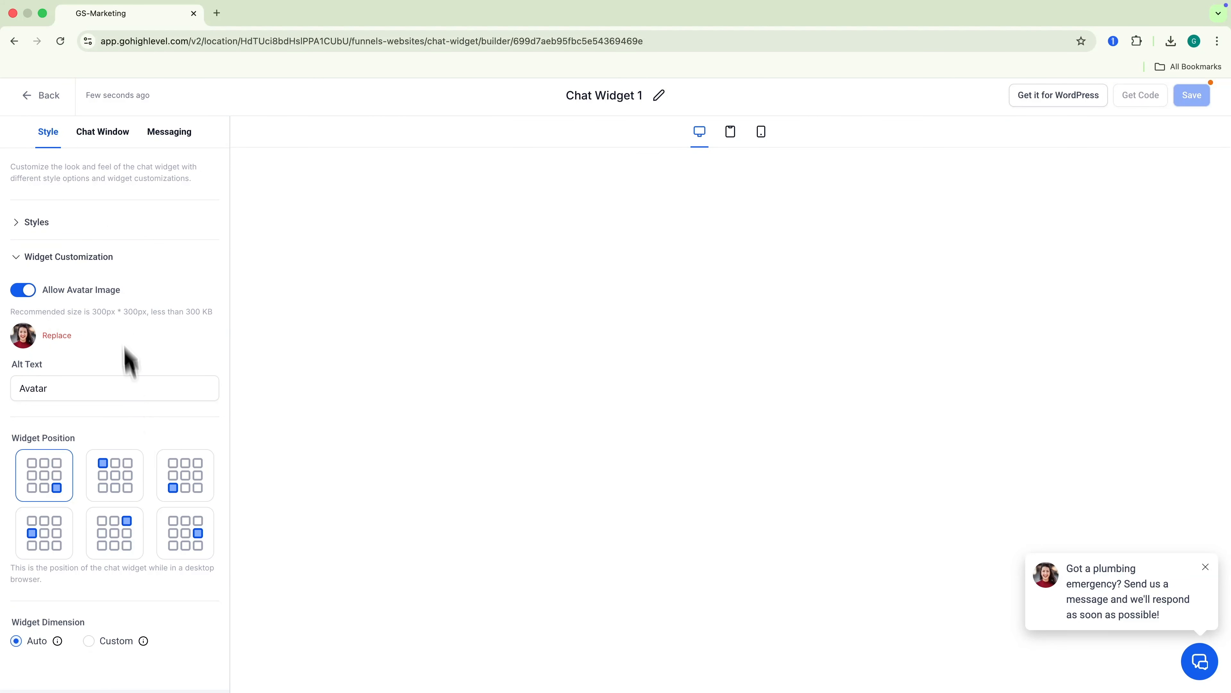
# Step: Enable business office hours for the live chat and save the widget
pyautogui.click(103, 132)
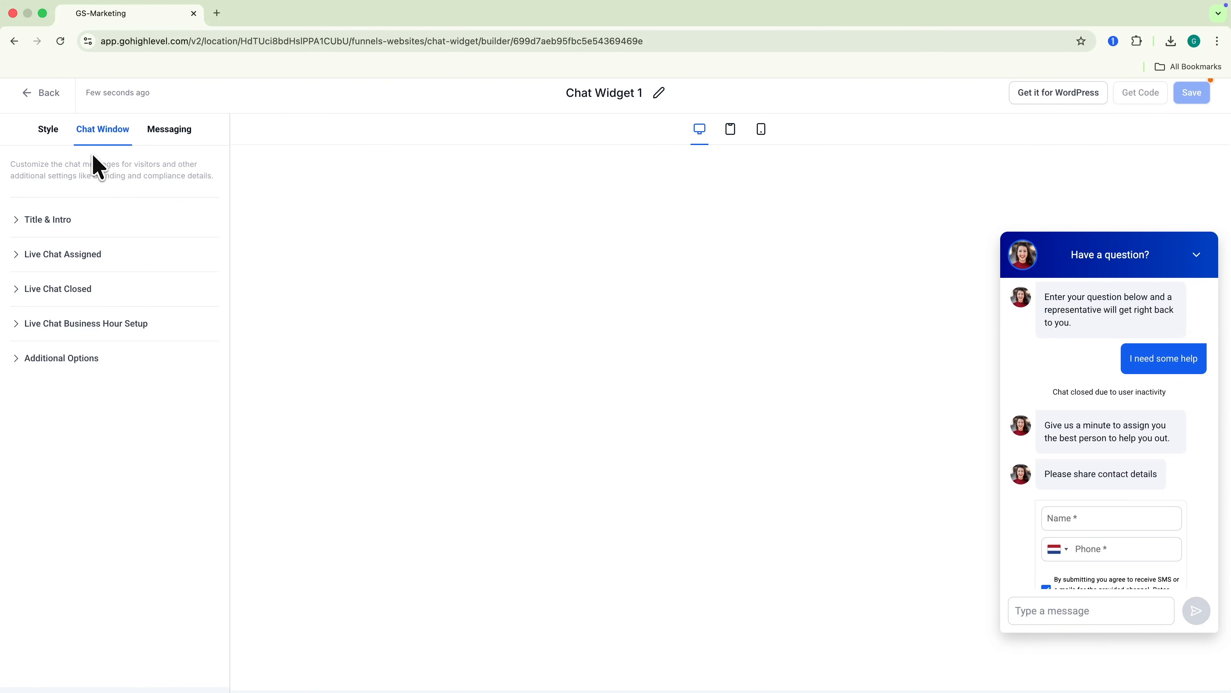
pyautogui.click(33, 325)
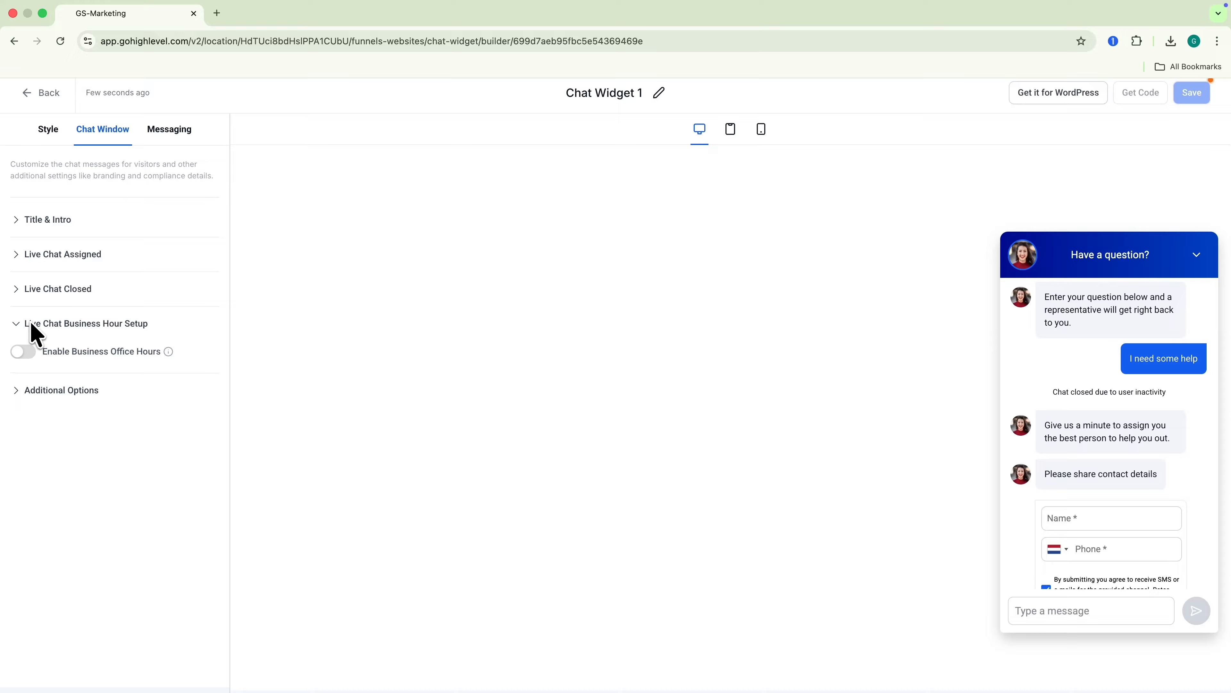
pyautogui.click(24, 353)
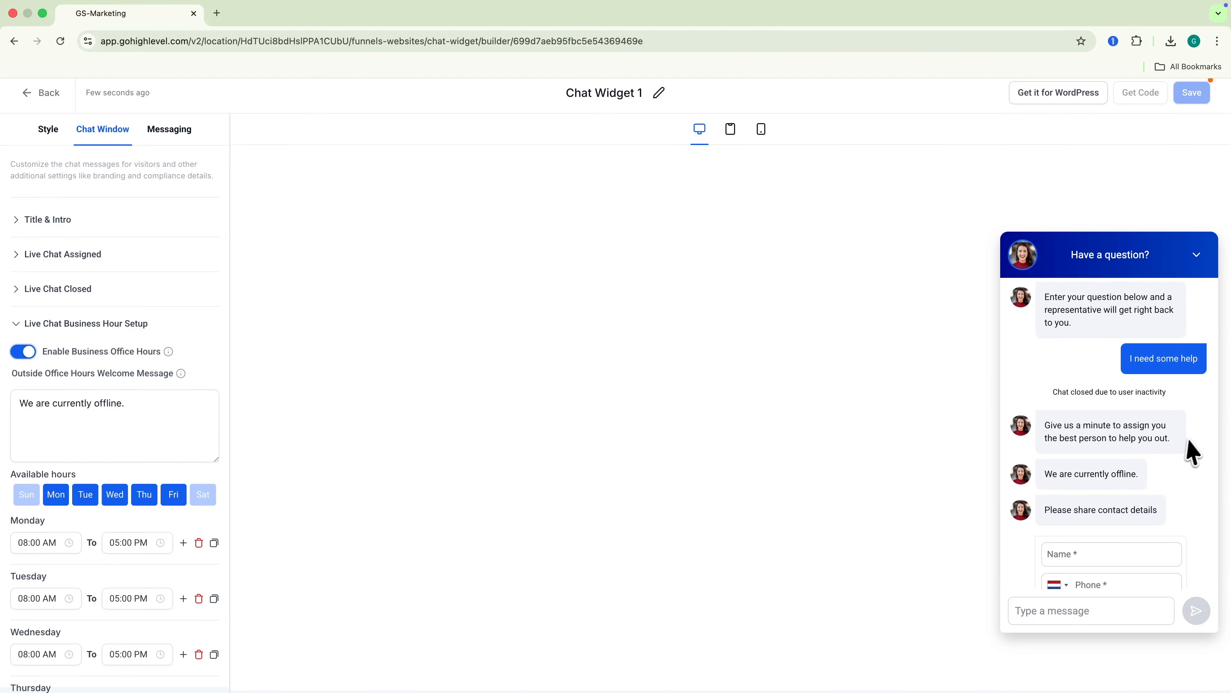
pyautogui.scroll(-3, 1120, 492)
pyautogui.scroll(-3, 1115, 466)
pyautogui.scroll(6, 1092, 449)
pyautogui.click(1192, 95)
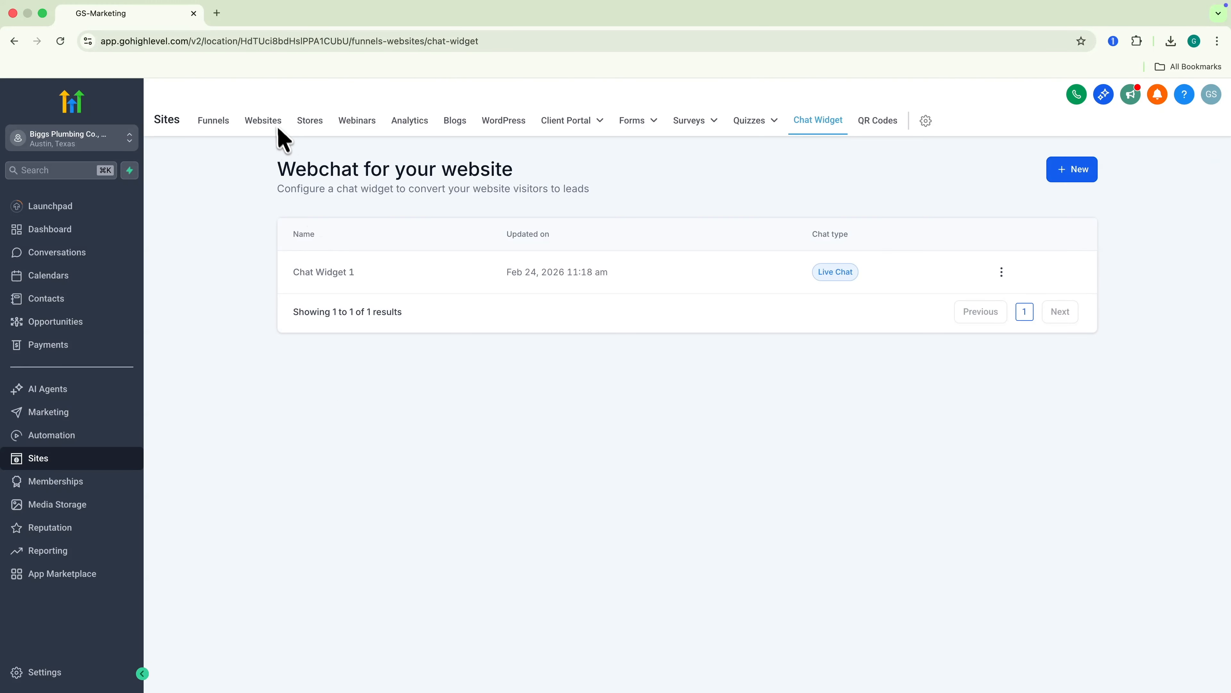
# Step: Assign Chat Widget 1 to the Plumber website in its settings and save
pyautogui.click(269, 122)
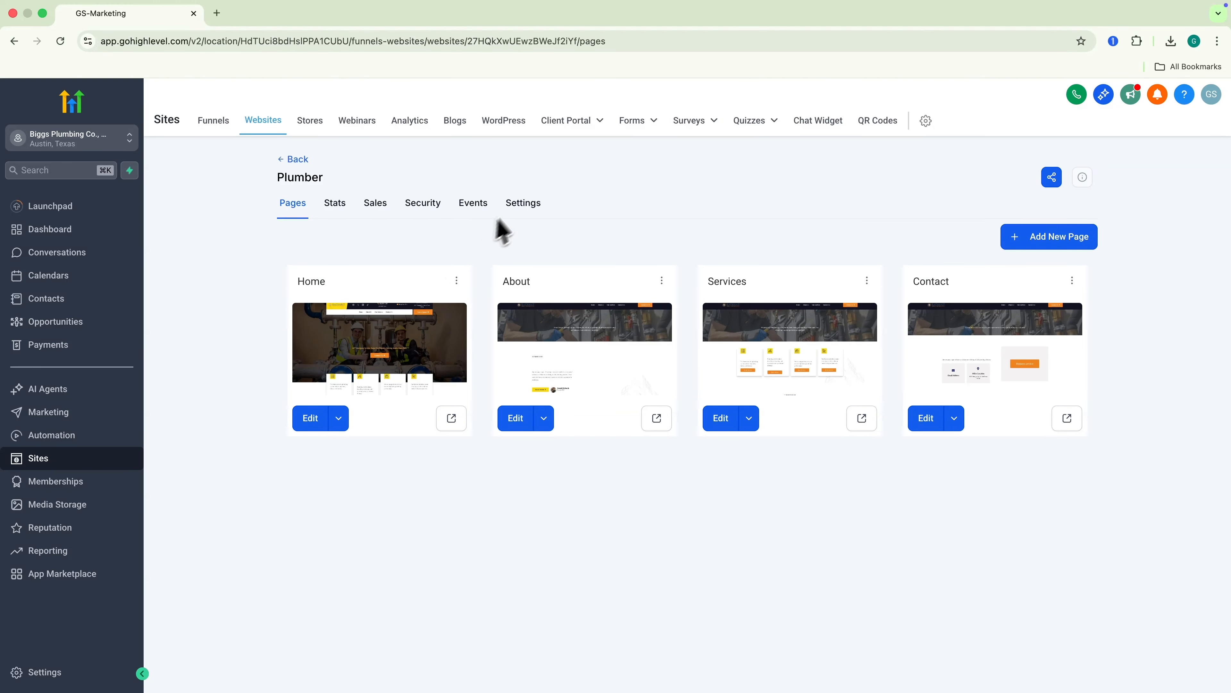
pyautogui.click(522, 204)
pyautogui.click(373, 539)
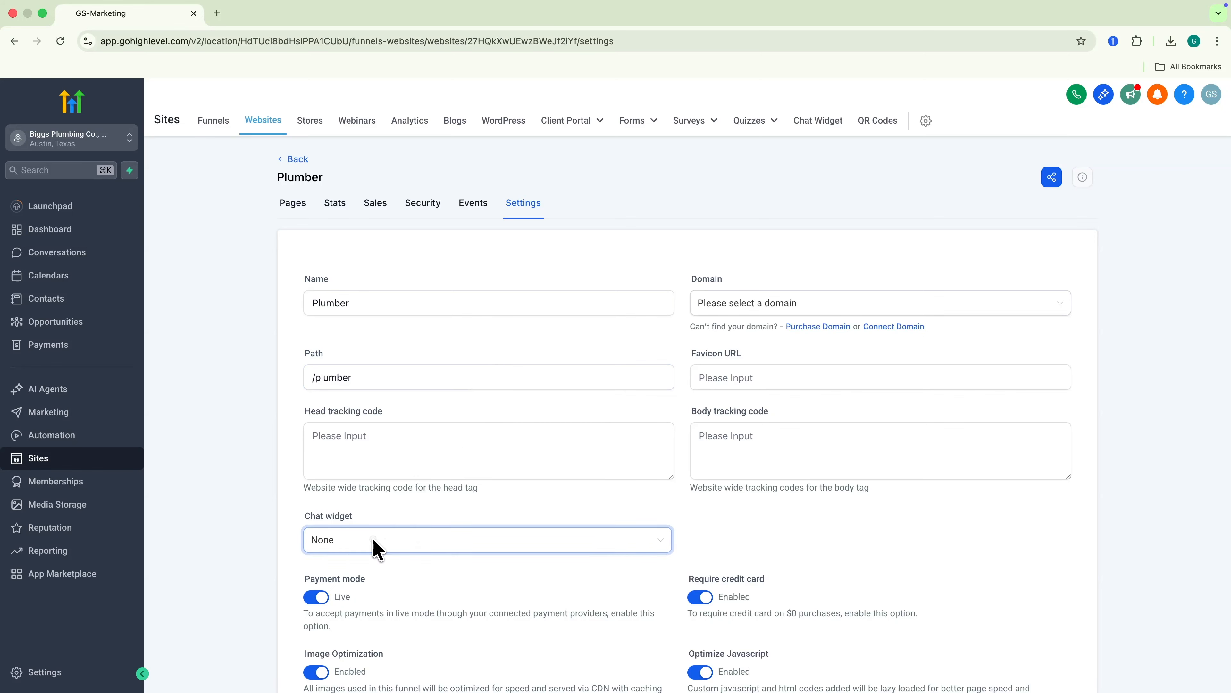
pyautogui.click(340, 592)
pyautogui.scroll(-5, 838, 352)
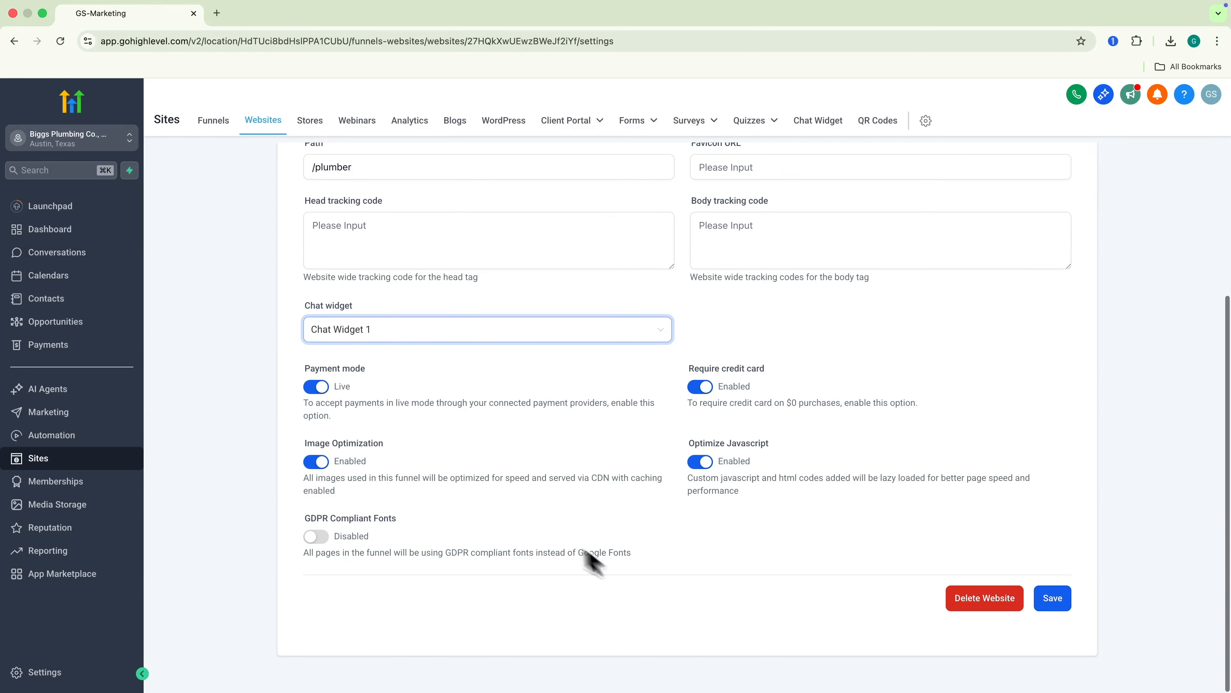
pyautogui.click(1064, 600)
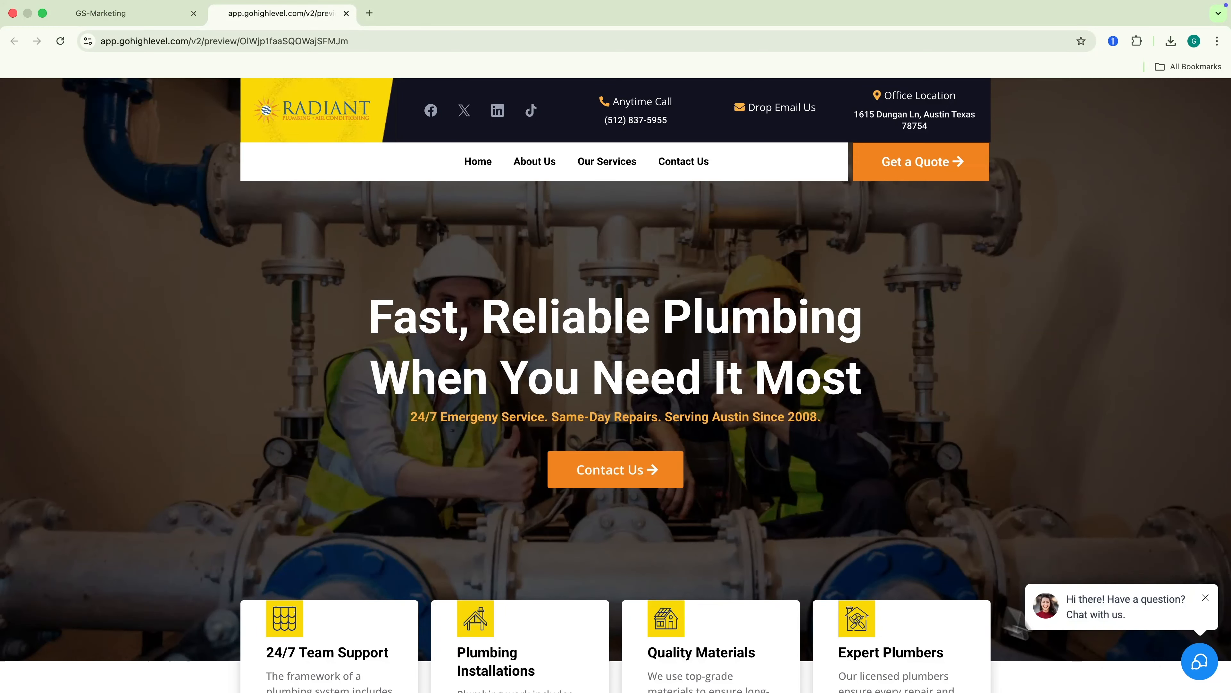
# Step: Test the live chat on the previewed home page by sending "Hi", and collapse the chat window
pyautogui.click(1200, 662)
pyautogui.click(1083, 615)
pyautogui.write('Hi')
pyautogui.press('Return')
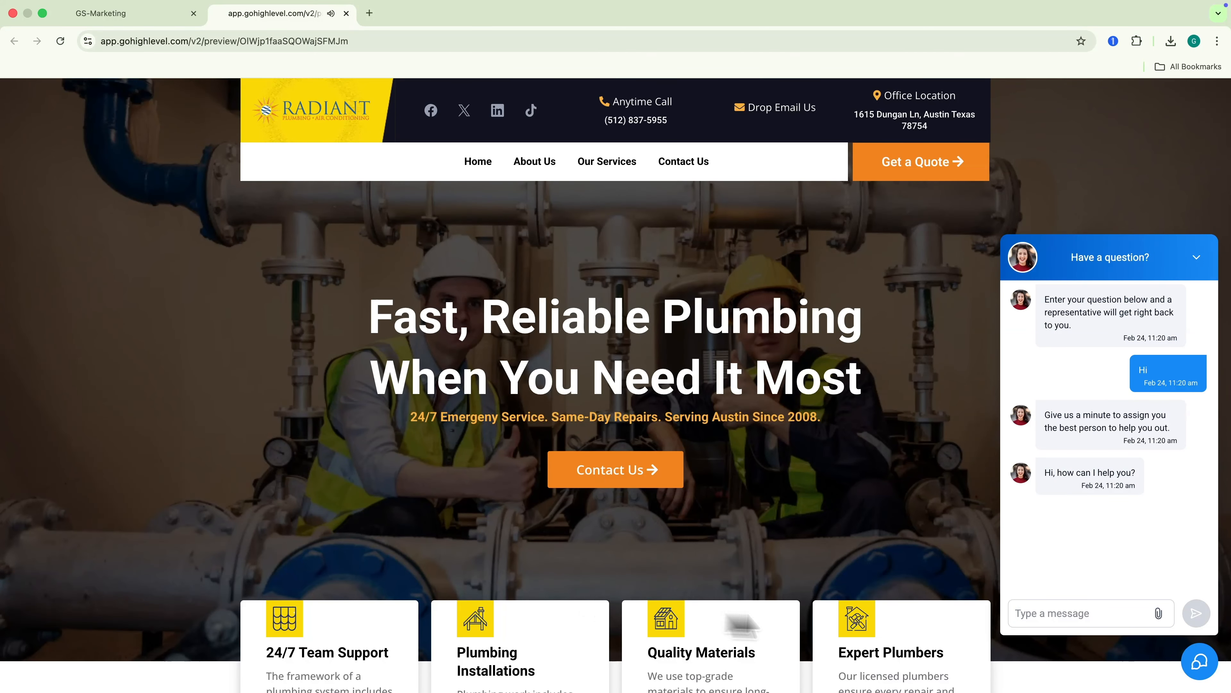
pyautogui.click(1197, 258)
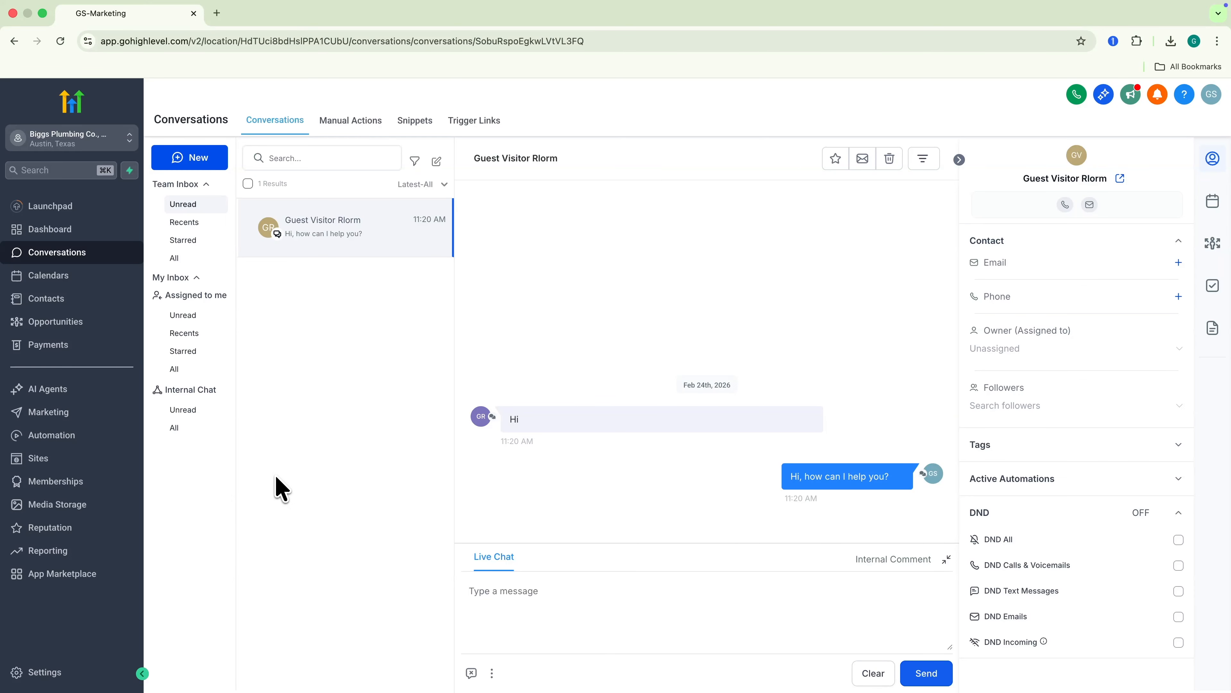
# Step: Start creating a new Personal Booking calendar from the calendar settings
pyautogui.click(83, 284)
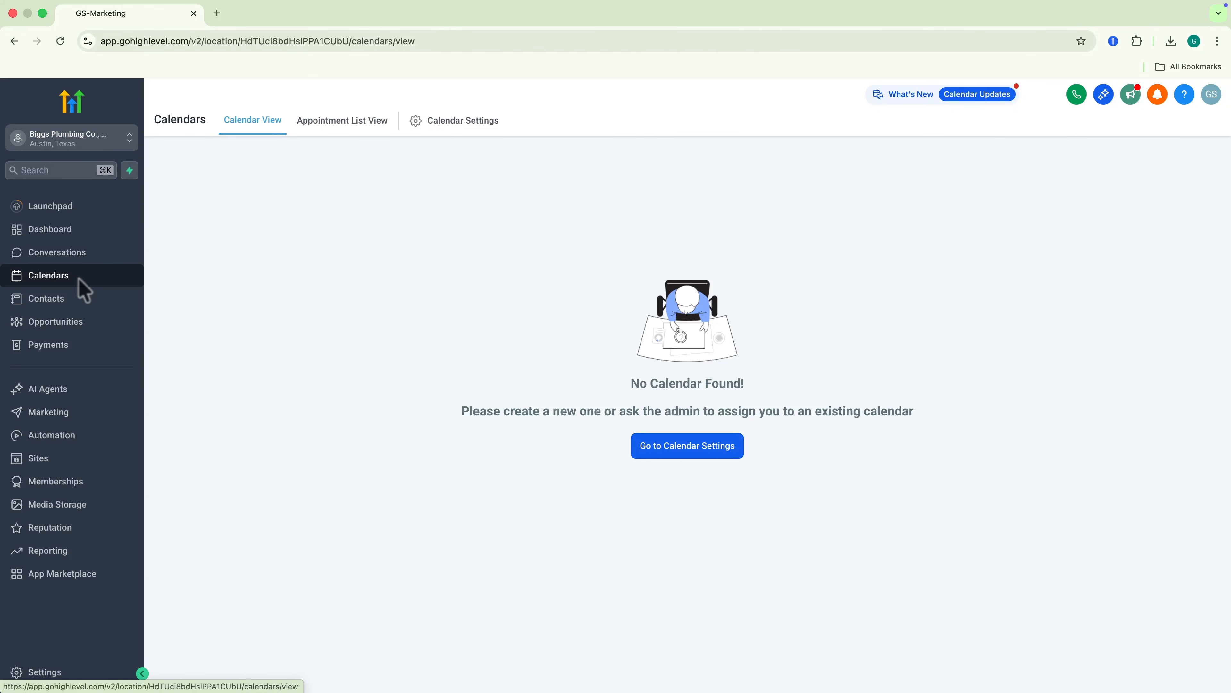
pyautogui.click(670, 447)
pyautogui.click(764, 465)
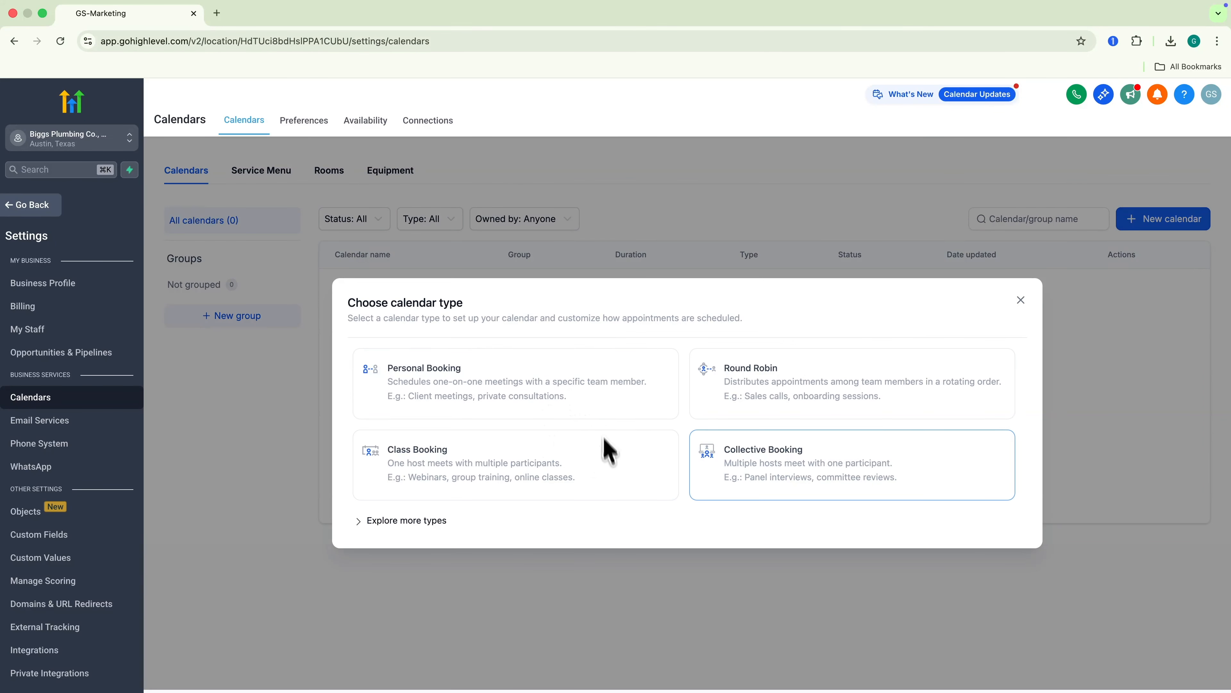
pyautogui.click(570, 391)
# Step: Name the new calendar Plumbing, set its meeting duration to 45, and confirm the calendar
pyautogui.click(577, 291)
pyautogui.write('Plumbing')
pyautogui.click(582, 503)
pyautogui.press('BackSpace')
pyautogui.press('BackSpace')
pyautogui.write('45')
pyautogui.click(864, 583)
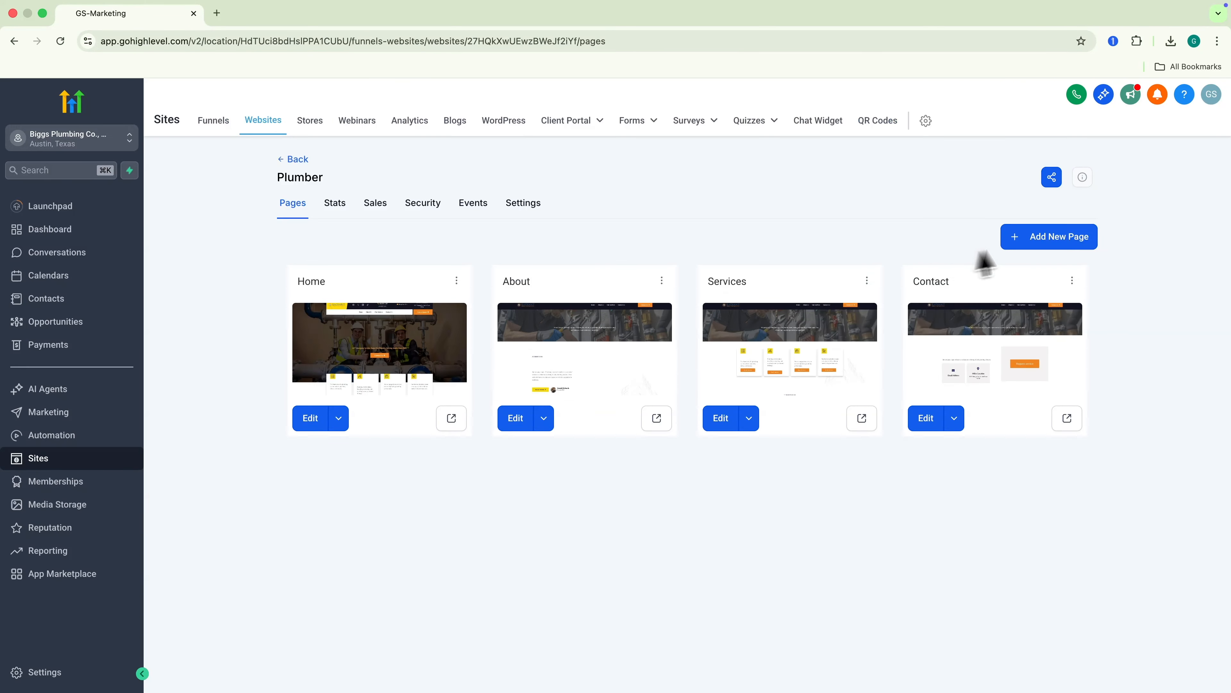
# Step: Add a page named Schedule service to the Plumber website and place a Calendar element in the column below its banner
pyautogui.click(1033, 240)
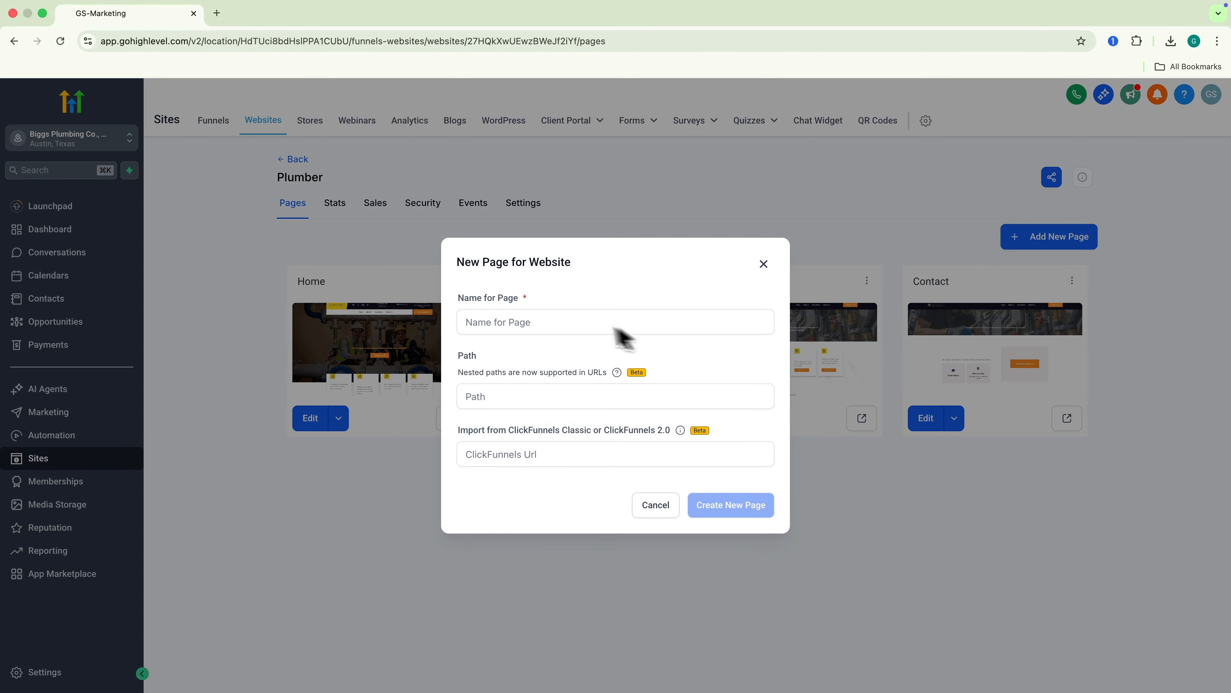
pyautogui.click(568, 323)
pyautogui.write('Schedule service')
pyautogui.click(733, 505)
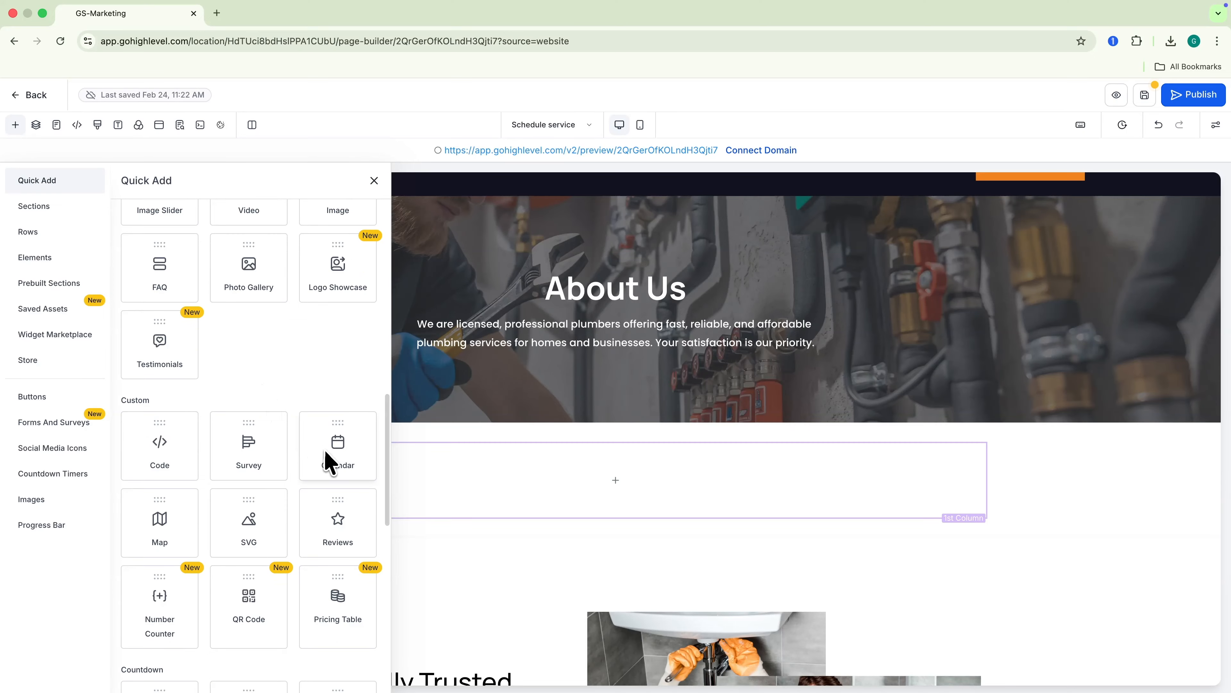
pyautogui.moveTo(331, 463); pyautogui.dragTo(612, 495)
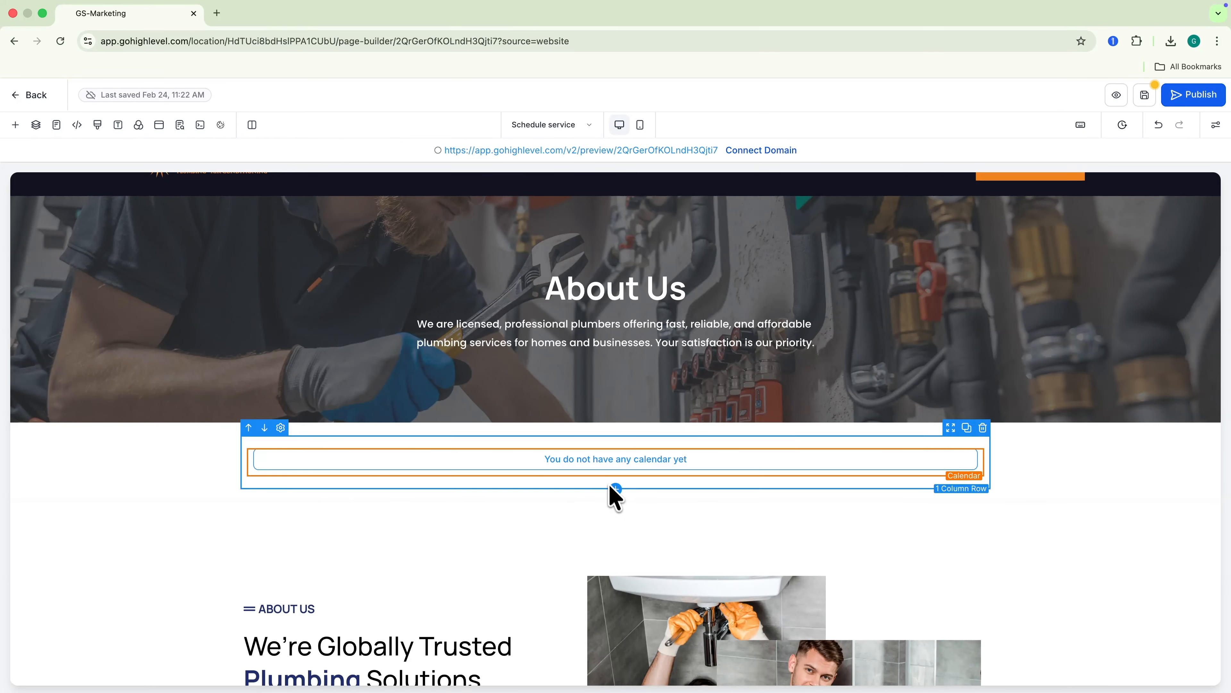
pyautogui.scroll(-5, 623, 429)
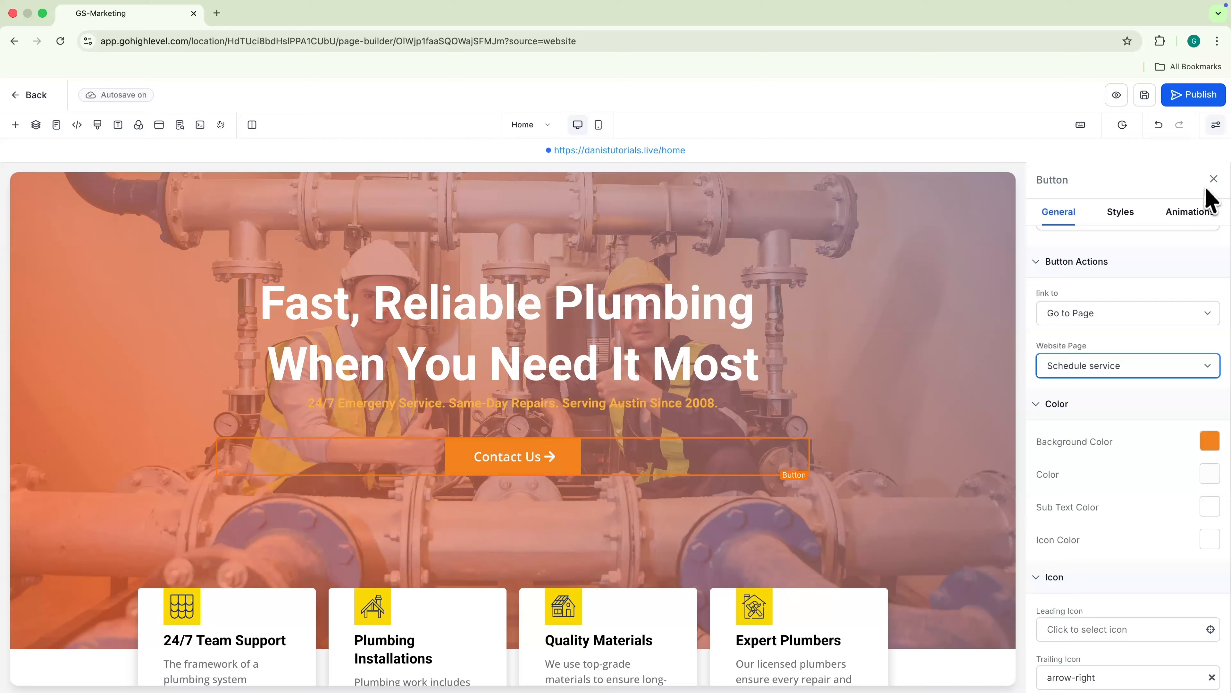
# Step: Link the Get Quote button in the home page's Our Experience section to the Schedule service page and save
pyautogui.click(1212, 178)
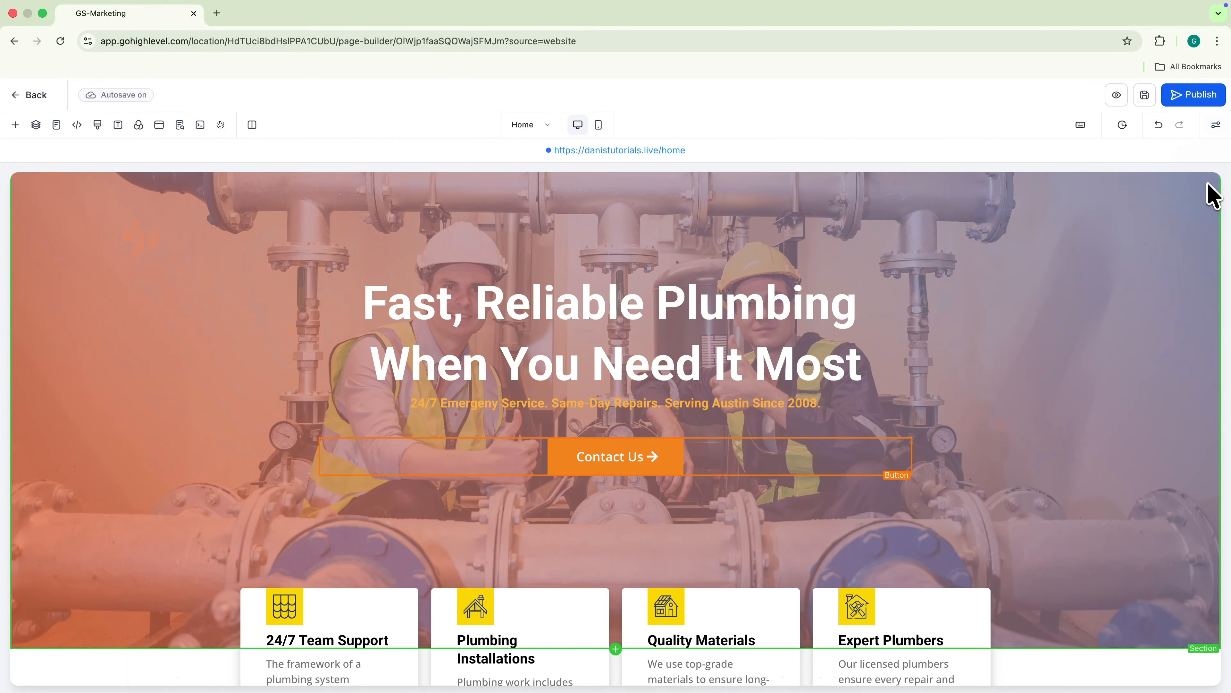
pyautogui.scroll(-10, 921, 267)
pyautogui.scroll(-15, 905, 284)
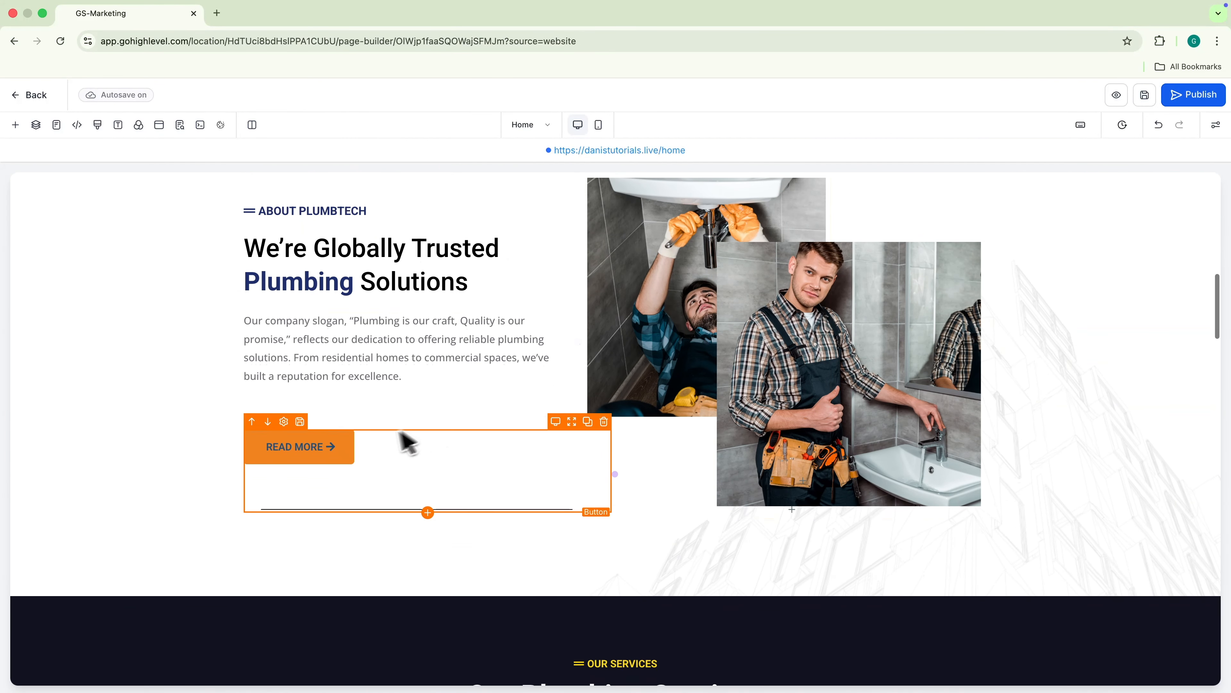
pyautogui.scroll(-20, 386, 444)
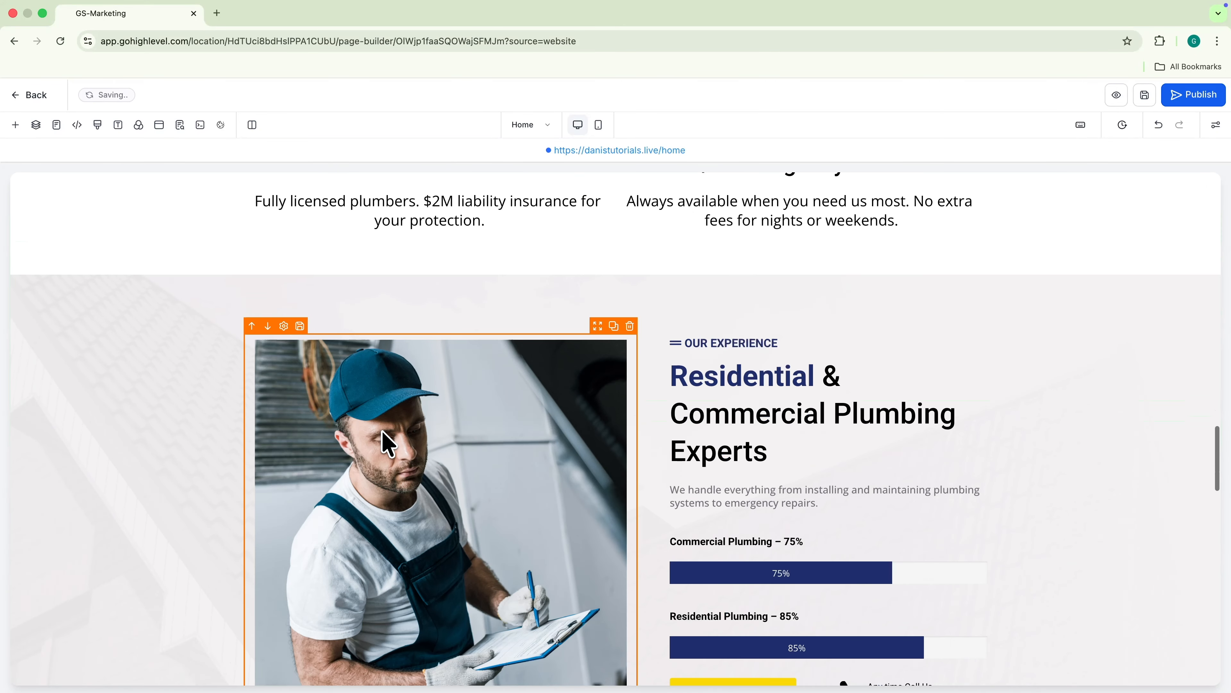
pyautogui.scroll(2, 385, 443)
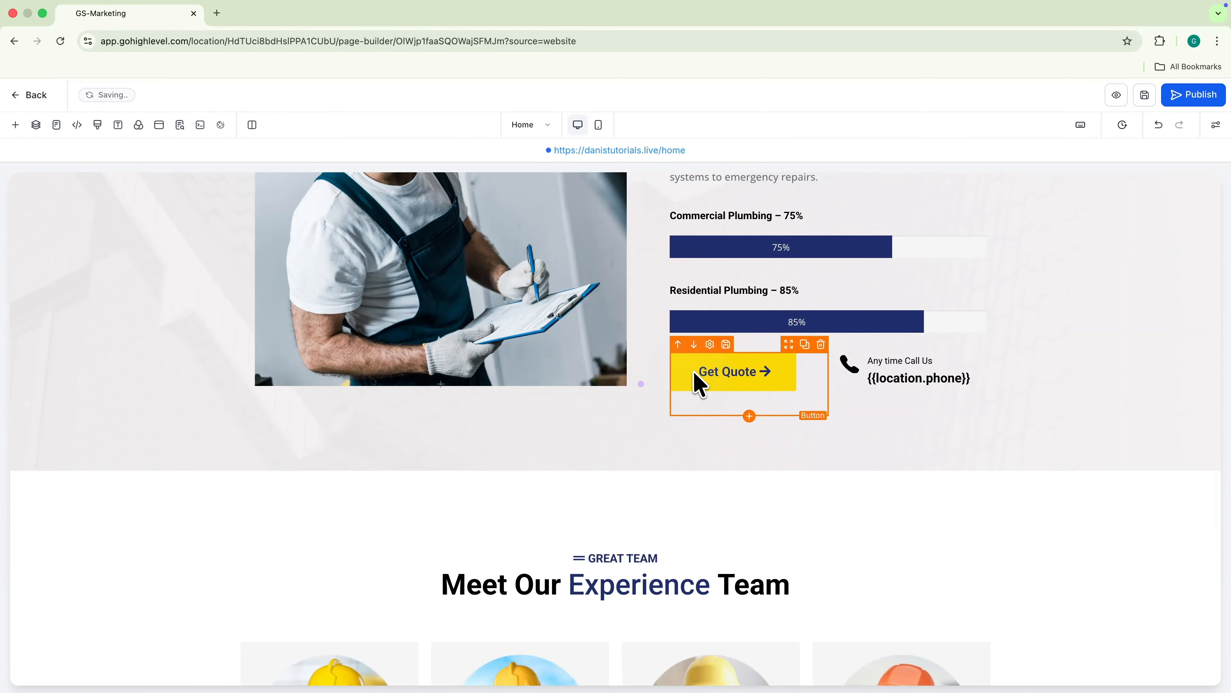
pyautogui.click(698, 379)
pyautogui.scroll(-10, 1085, 384)
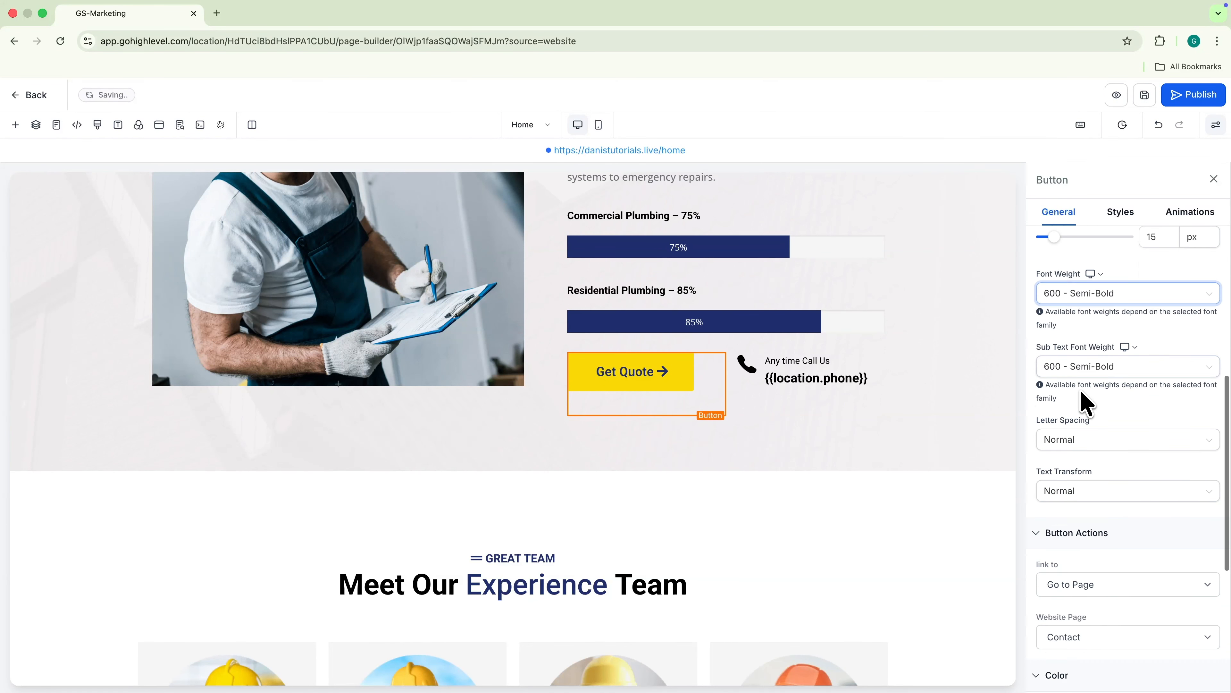
pyautogui.click(1073, 387)
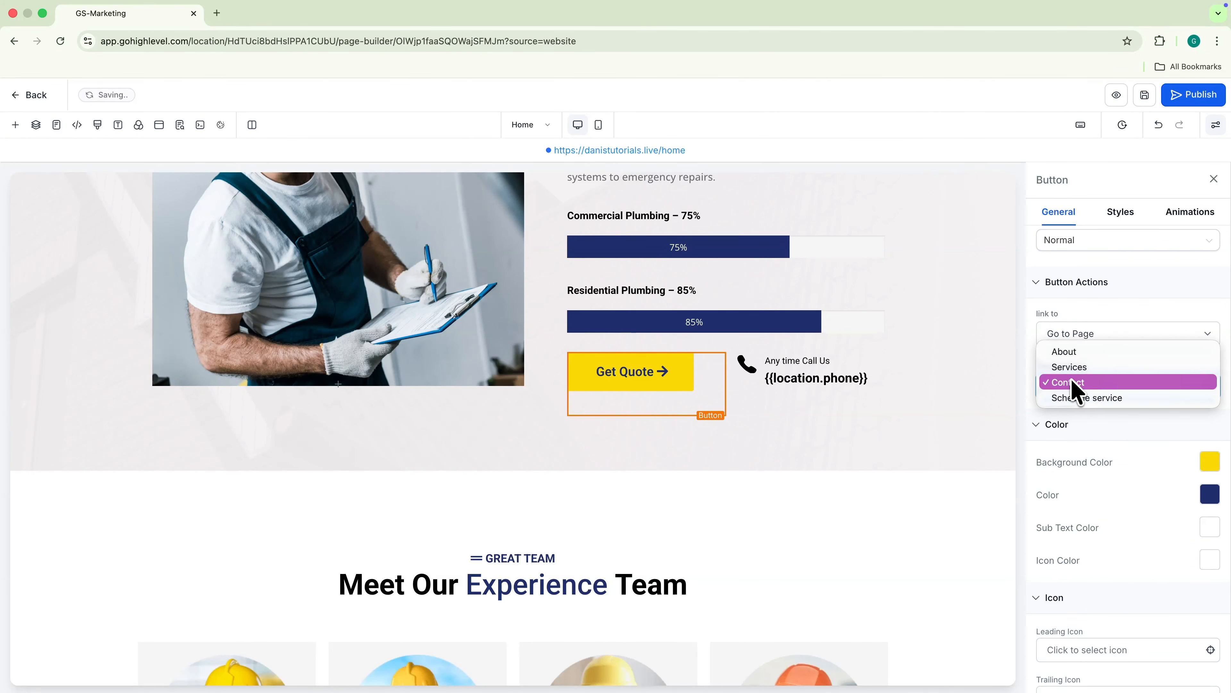
pyautogui.click(1077, 410)
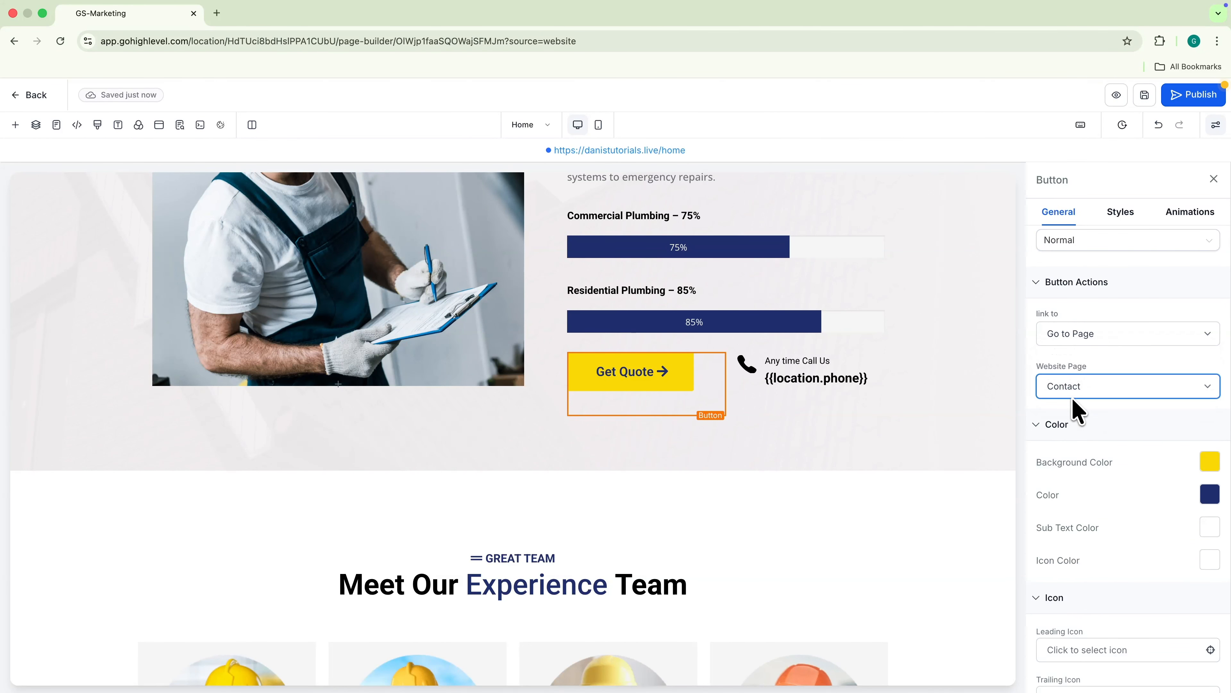
pyautogui.click(1145, 95)
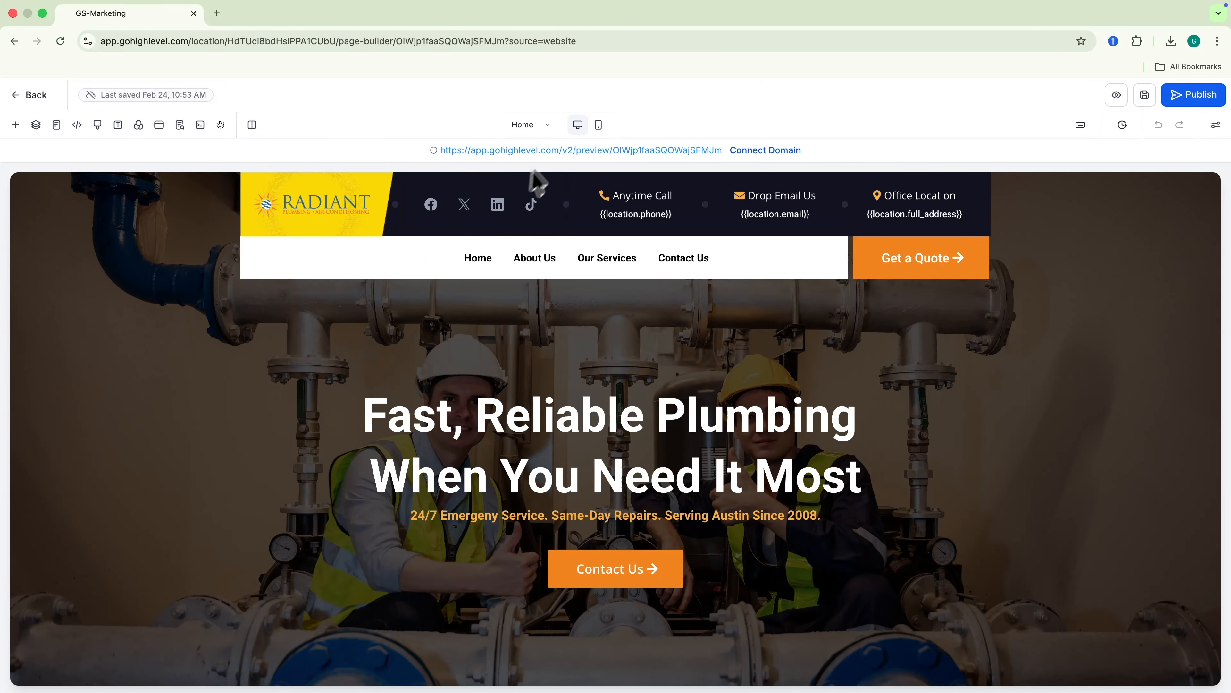
# Step: Check the home page header in mobile view, and turn off mobile visibility for the two-column navigation row
pyautogui.click(599, 125)
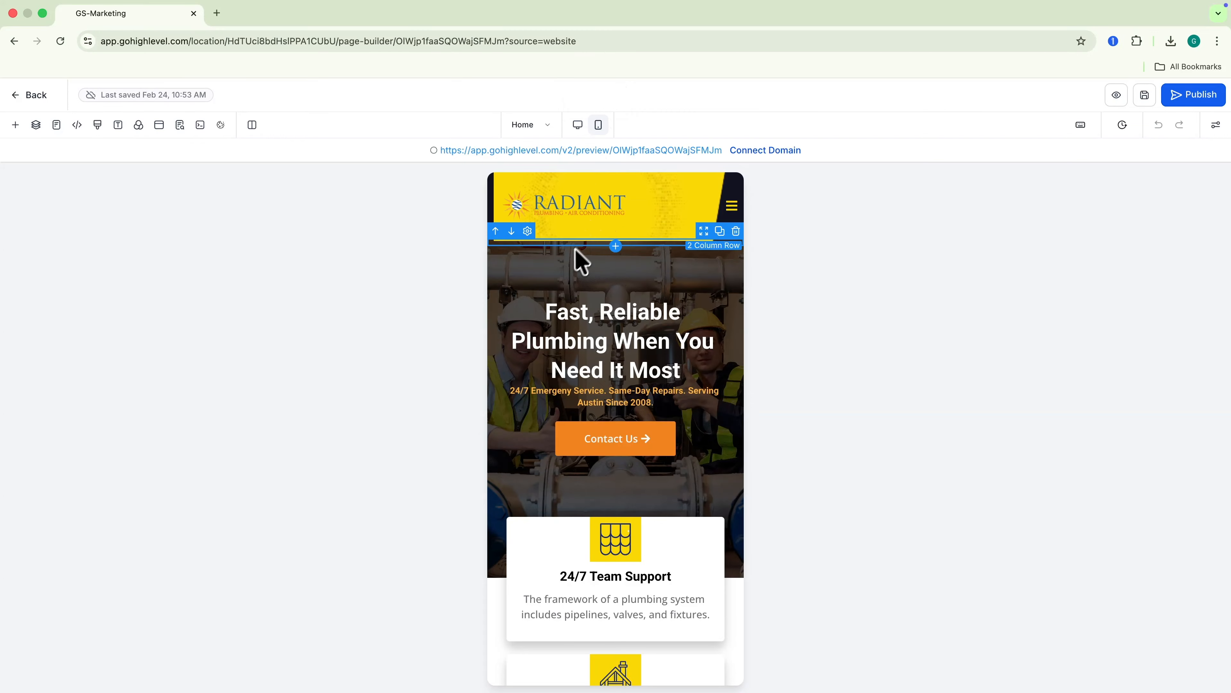
pyautogui.click(733, 214)
pyautogui.scroll(-20, 600, 336)
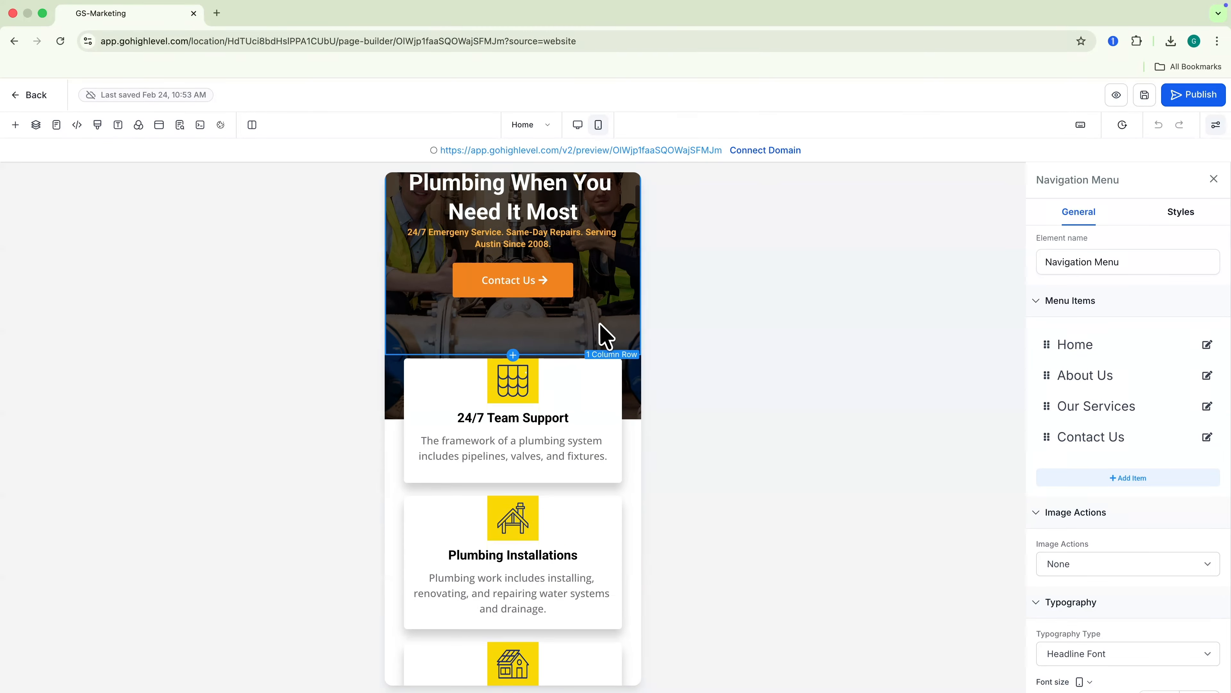
pyautogui.scroll(20, 591, 327)
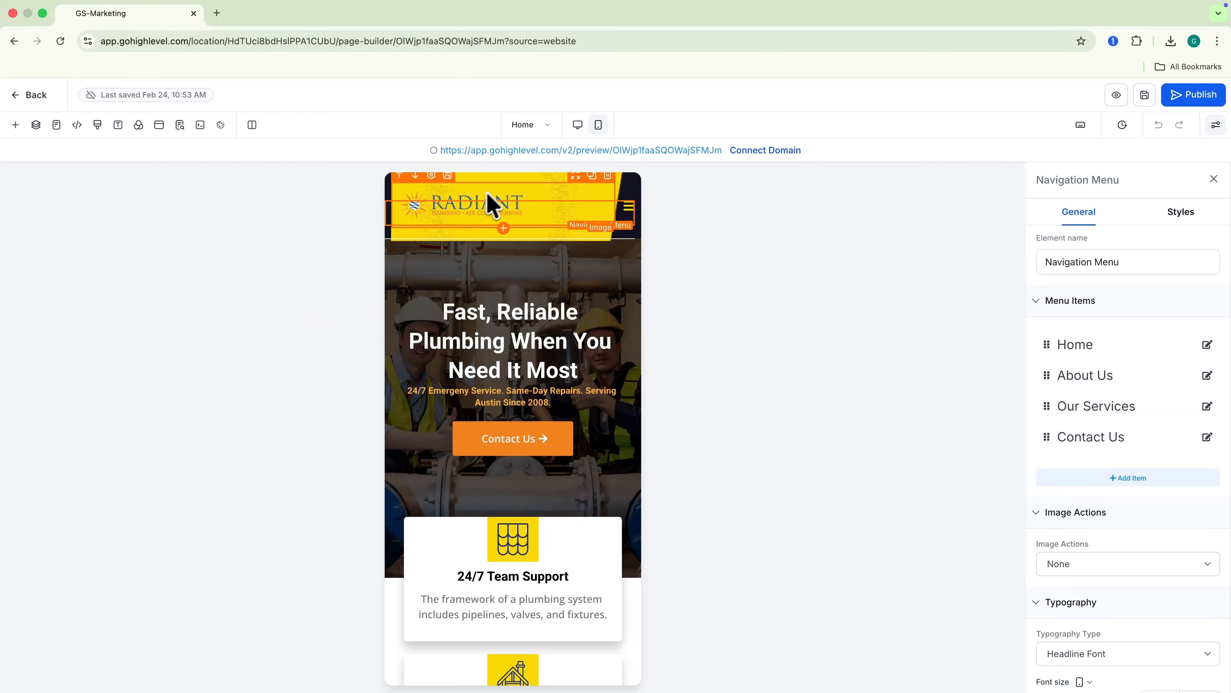
pyautogui.click(578, 125)
pyautogui.click(137, 275)
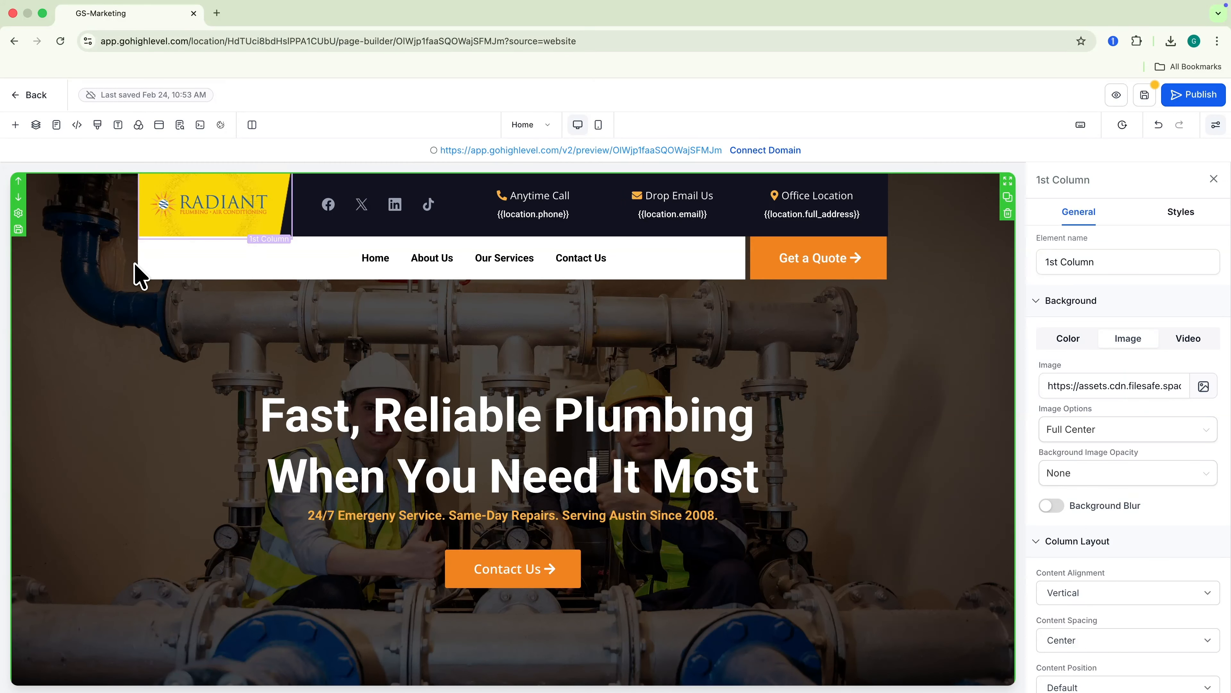
pyautogui.click(143, 285)
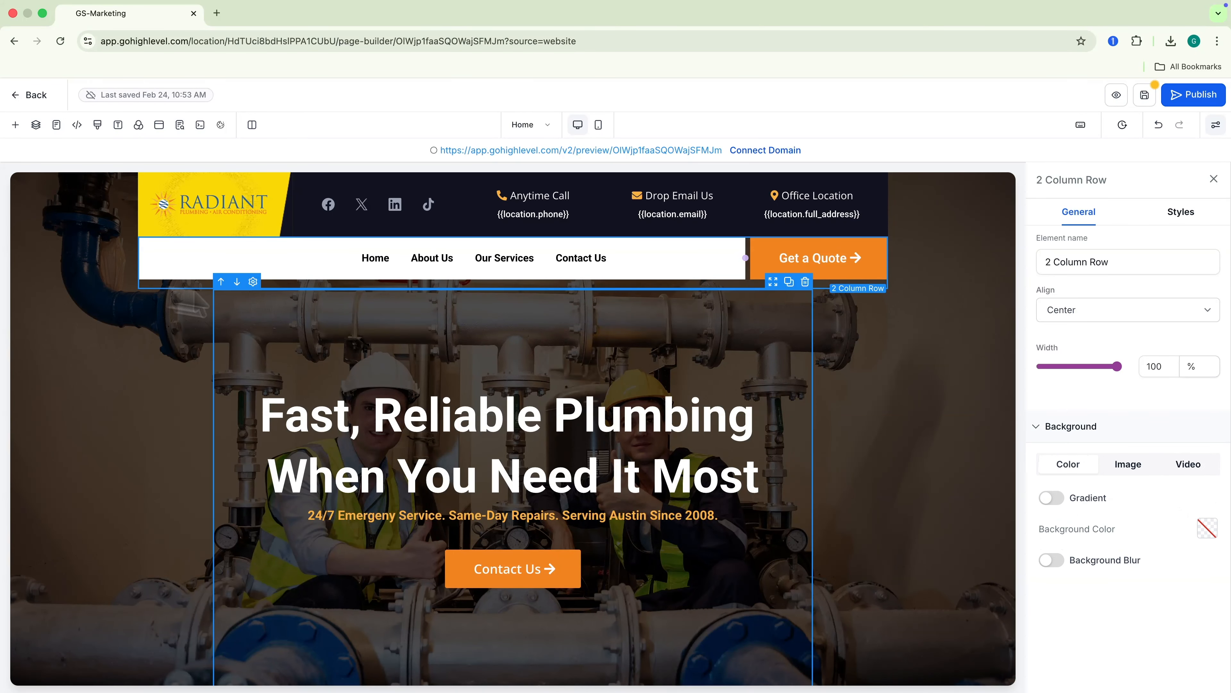
pyautogui.click(1179, 219)
pyautogui.click(1173, 609)
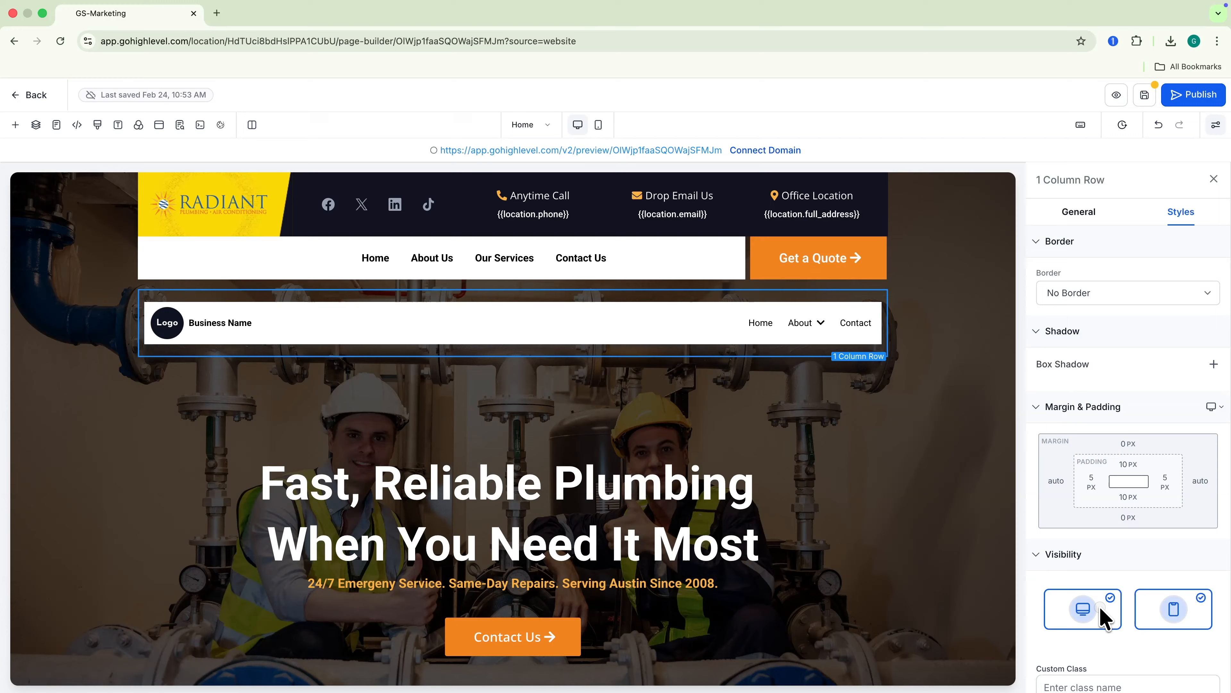
# Step: Hide the one-column row holding the logo and Business Name menu on desktop, and check the page in mobile view
pyautogui.click(1099, 606)
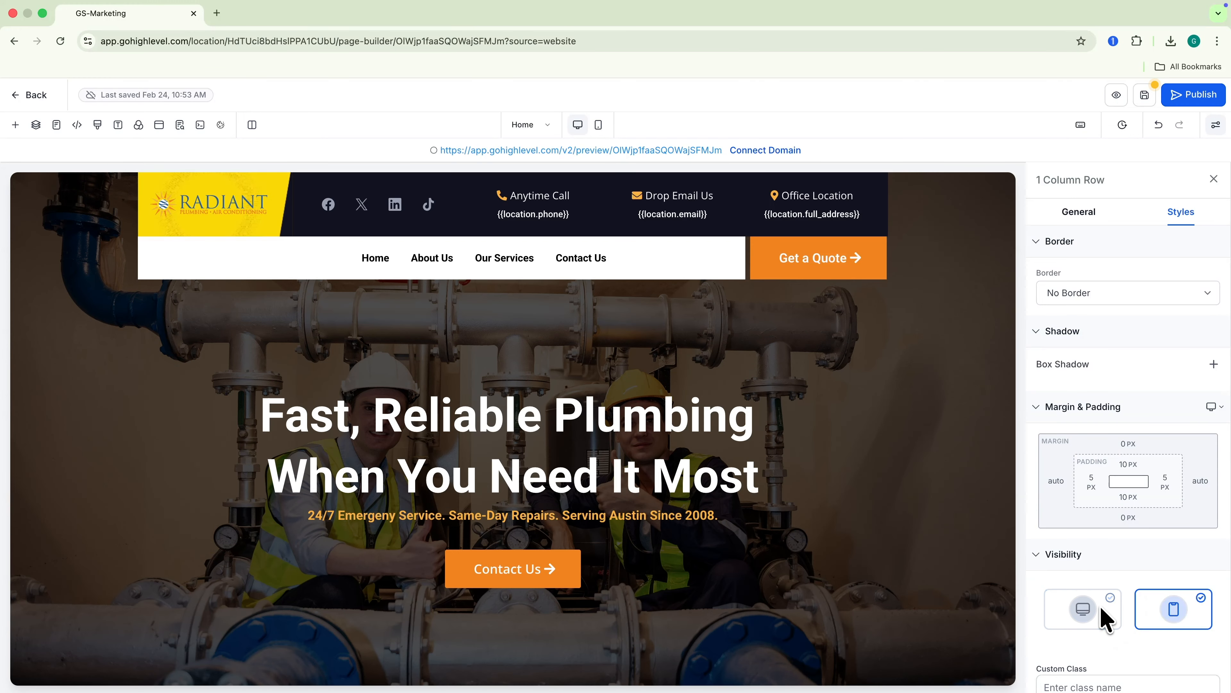
pyautogui.click(596, 121)
pyautogui.scroll(-10, 563, 369)
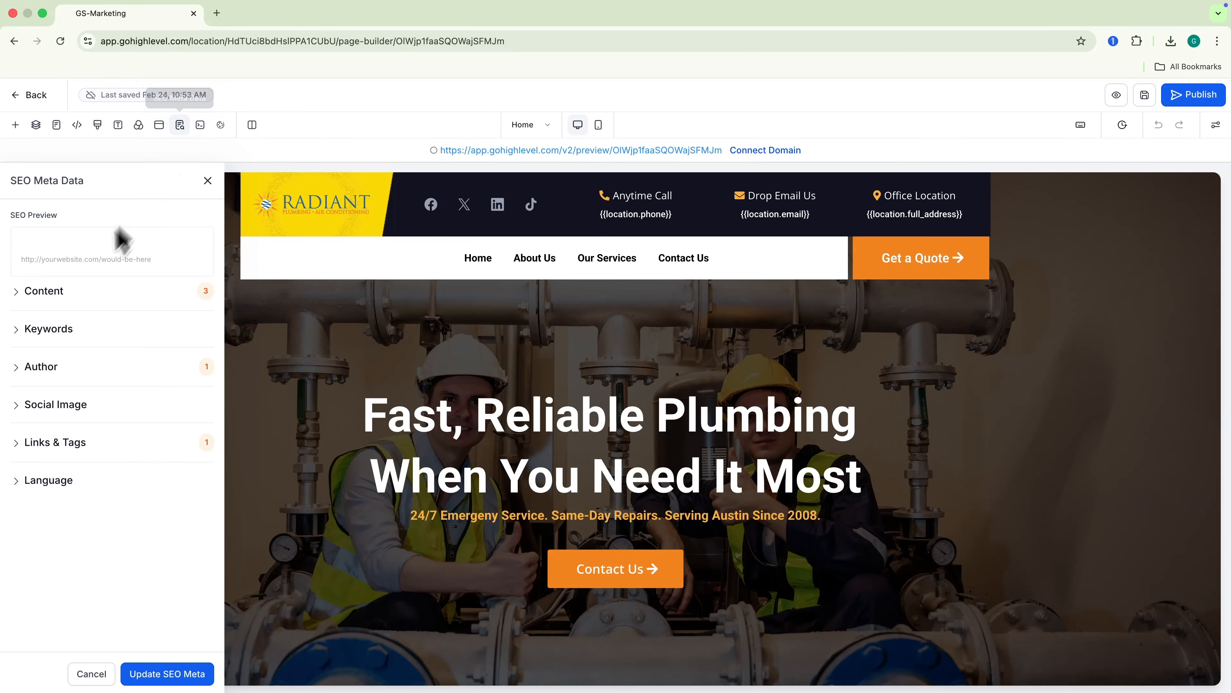
# Step: Set the home page's SEO title to "Radiant Plumbing - 24/7 Emergency Plumber - Licensed & Insured."
pyautogui.click(19, 297)
pyautogui.click(36, 328)
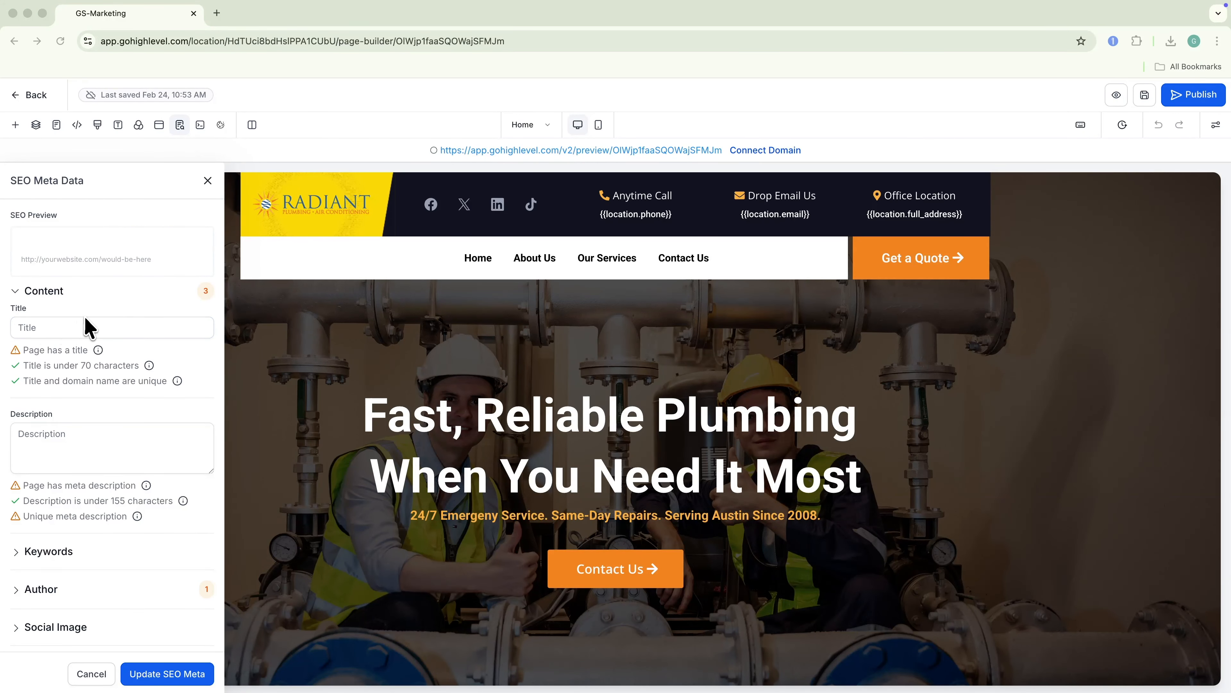
pyautogui.write('Radiant Plumbing 24/7 Emergency Plumber - Licensed & Insured.')
pyautogui.click(95, 369)
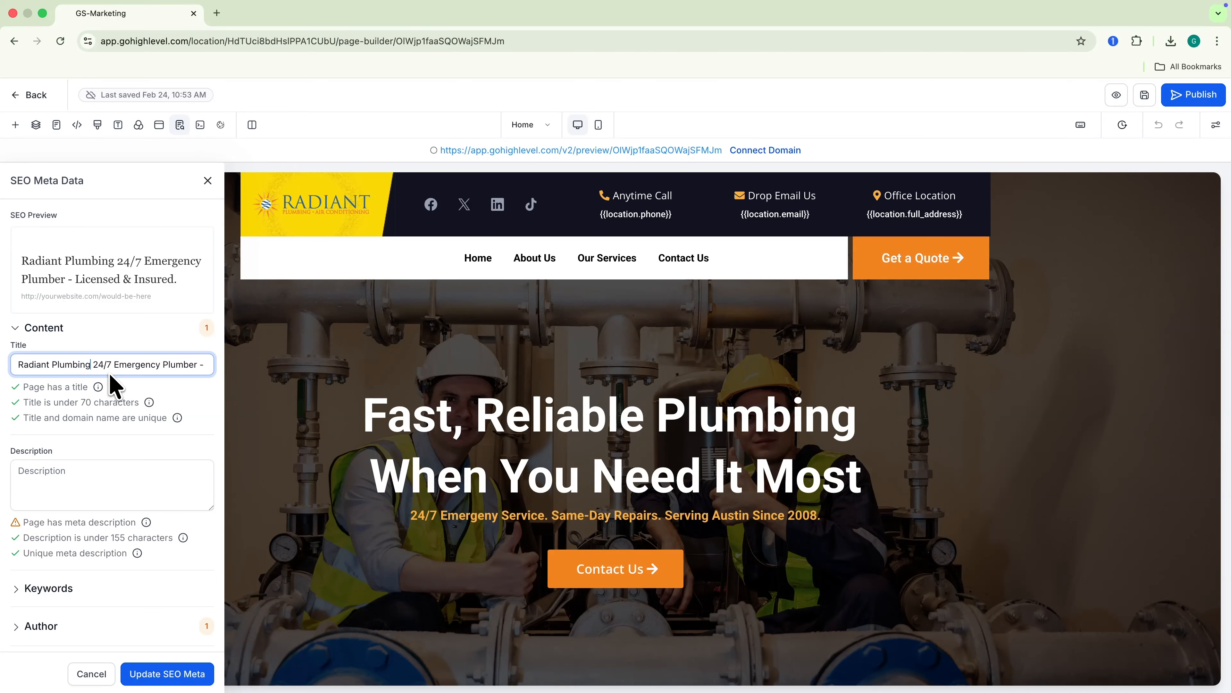
pyautogui.write('-')
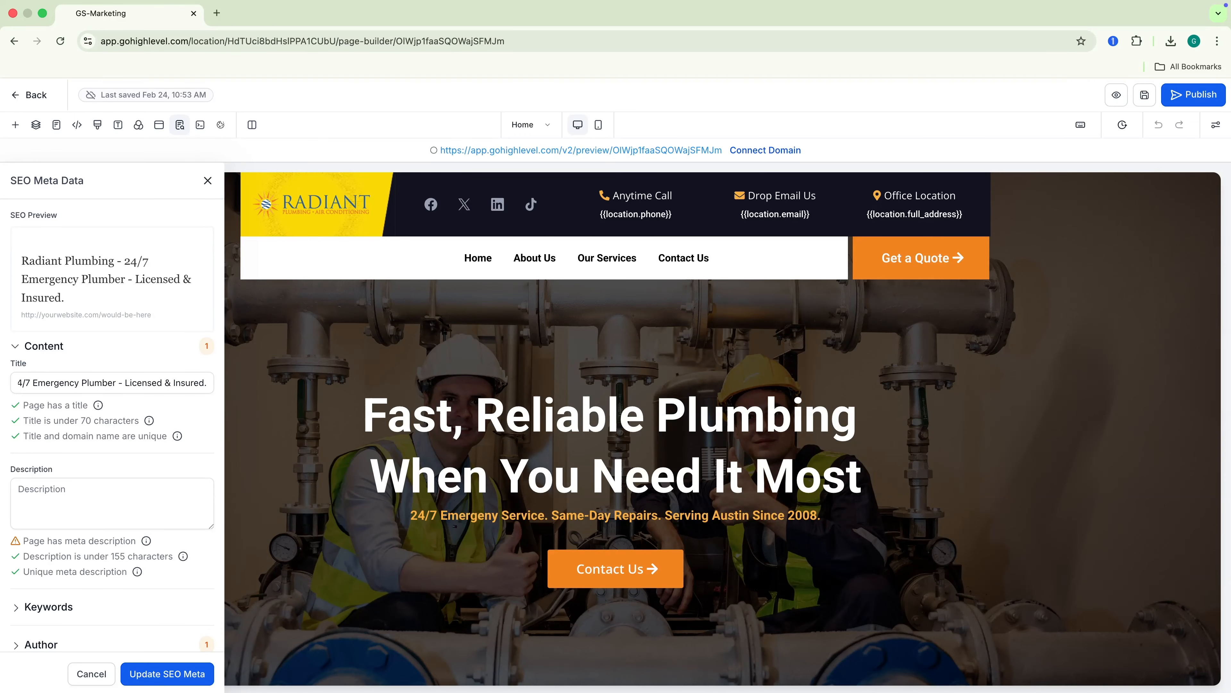
# Step: Set the SEO description to "Fast, reliable plumbing services available 24/7. Emergency repairs, drain cleaning, water heaters, and more. Licensed, insured, and locally owned. Call now!"
pyautogui.press('super+Tab')
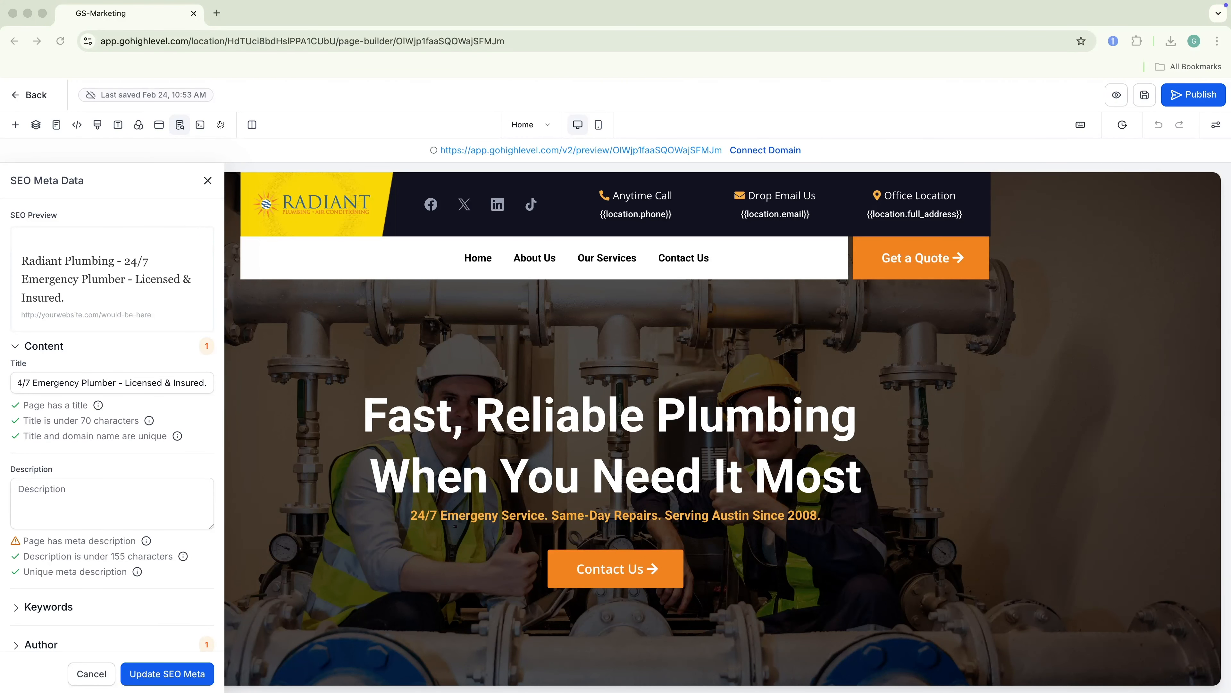
pyautogui.click(124, 509)
pyautogui.write('Fast, reliable plumbing services available 24/7. Emergency repairs, drain cleaning, water heaters, and more. Licensed, insured, and locally owned. Call now!')
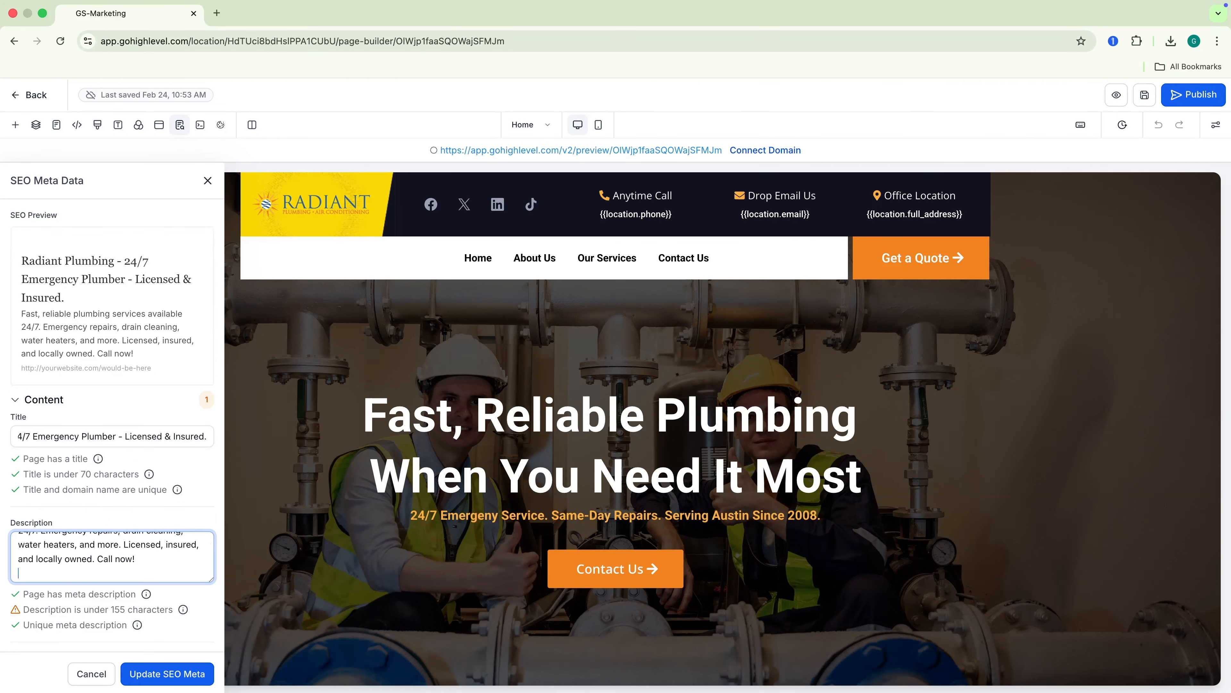
pyautogui.scroll(2, 132, 546)
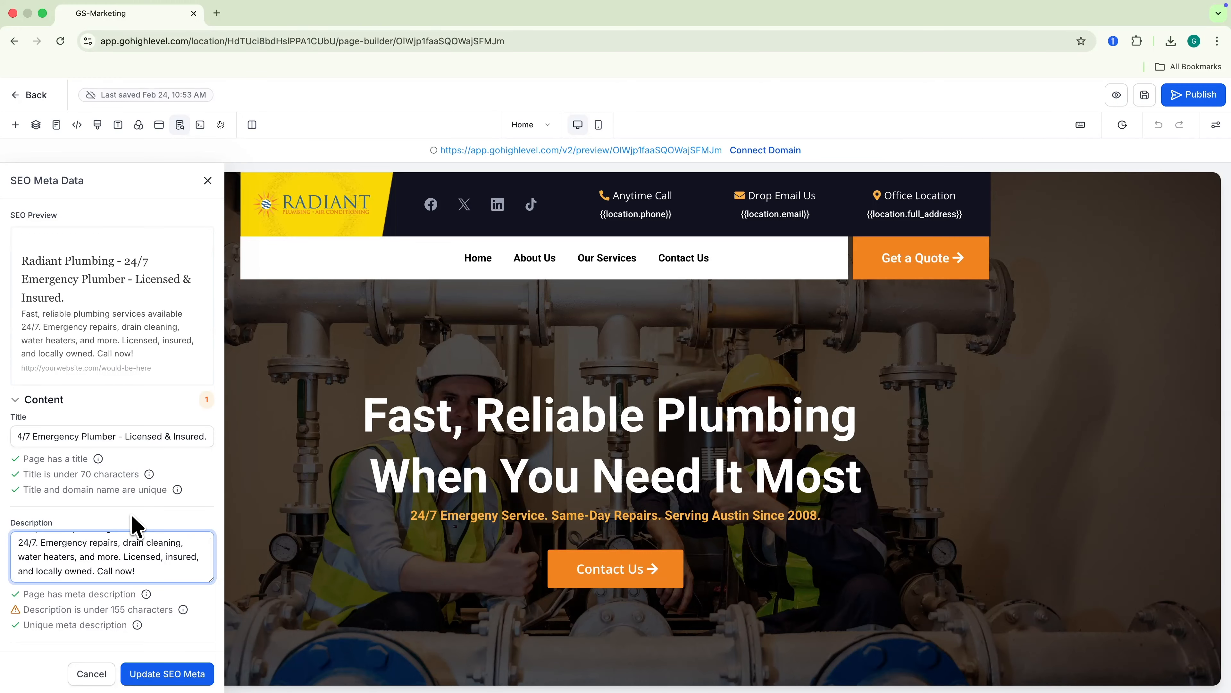
pyautogui.scroll(2, 127, 558)
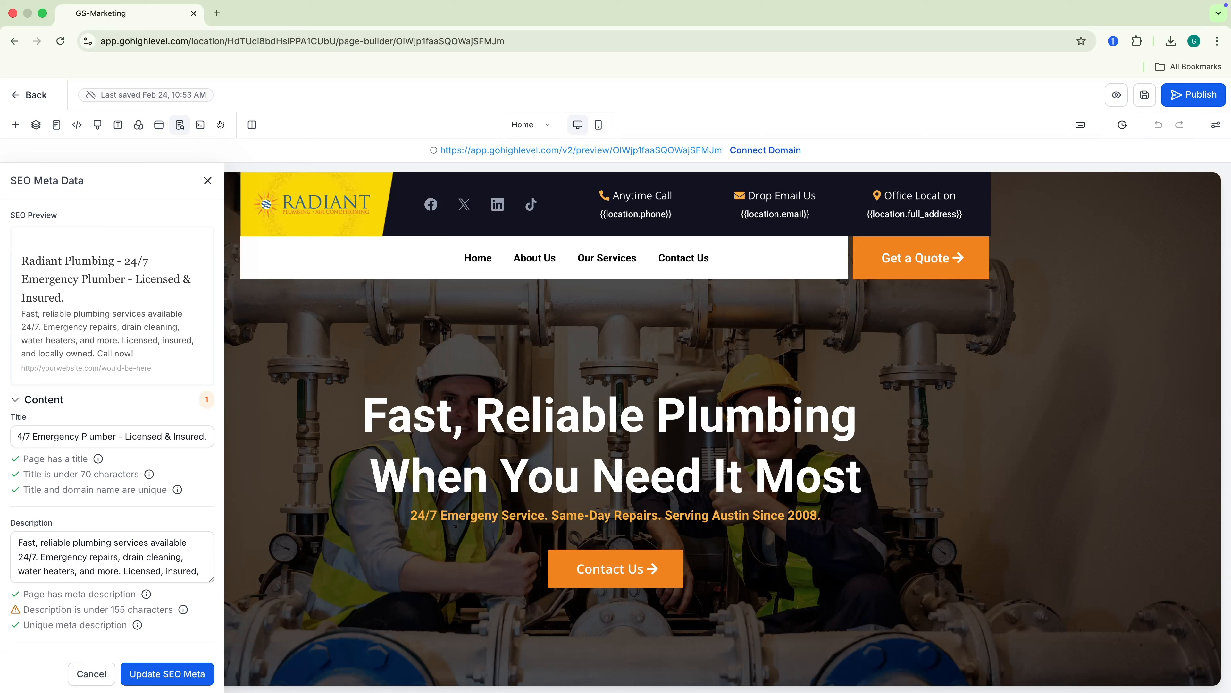
# Step: Enter "plumbing austin, austin plumber" as the home page's SEO keywords
pyautogui.scroll(-4, 74, 454)
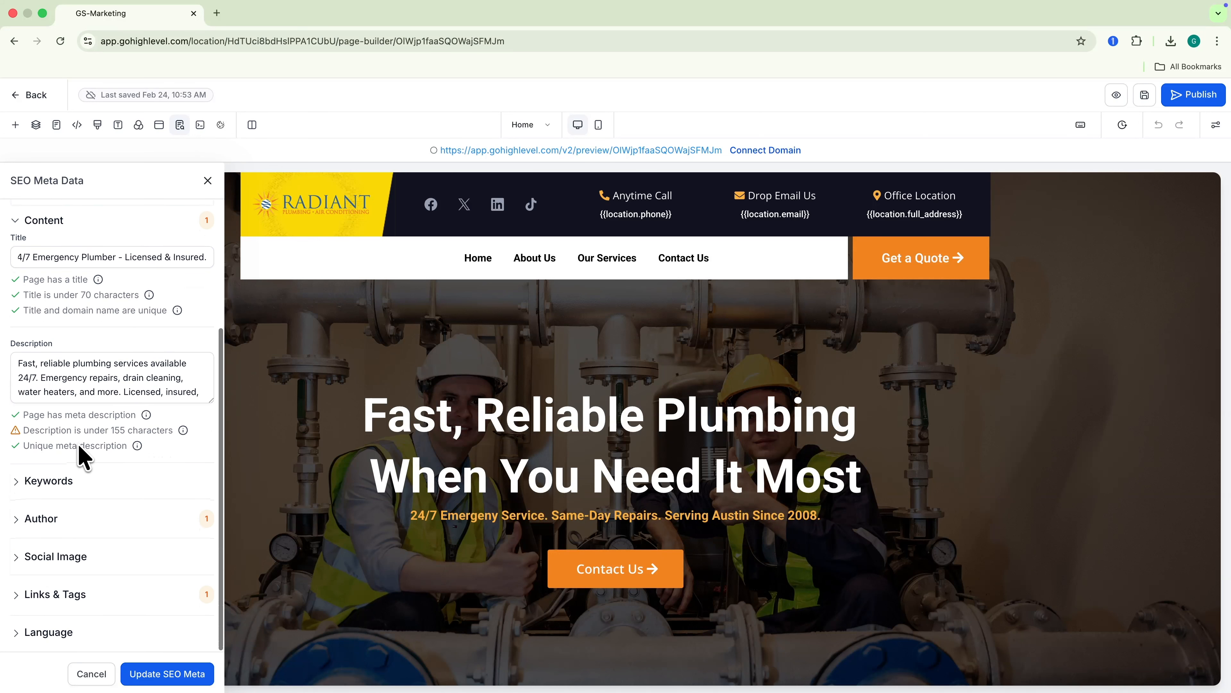
pyautogui.click(30, 482)
pyautogui.click(30, 466)
pyautogui.write('plumbing austin, austin plumber')
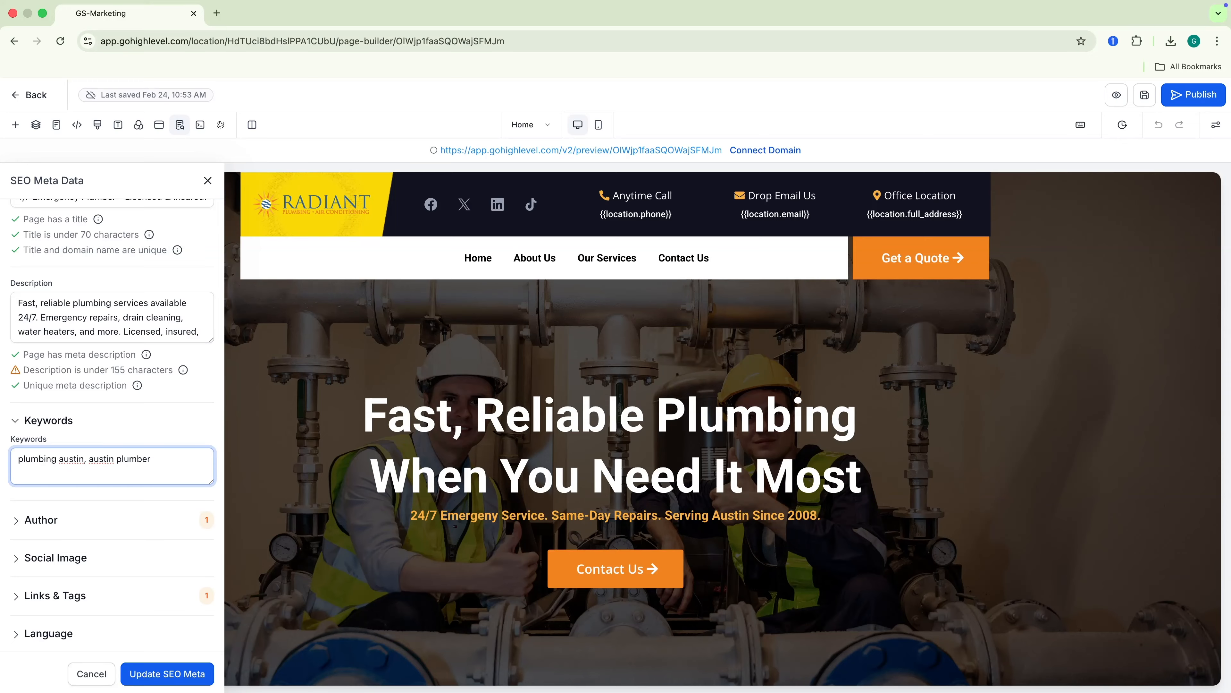
# Step: Set the author in the home page's SEO metadata to "Radiant plumbing"
pyautogui.click(22, 520)
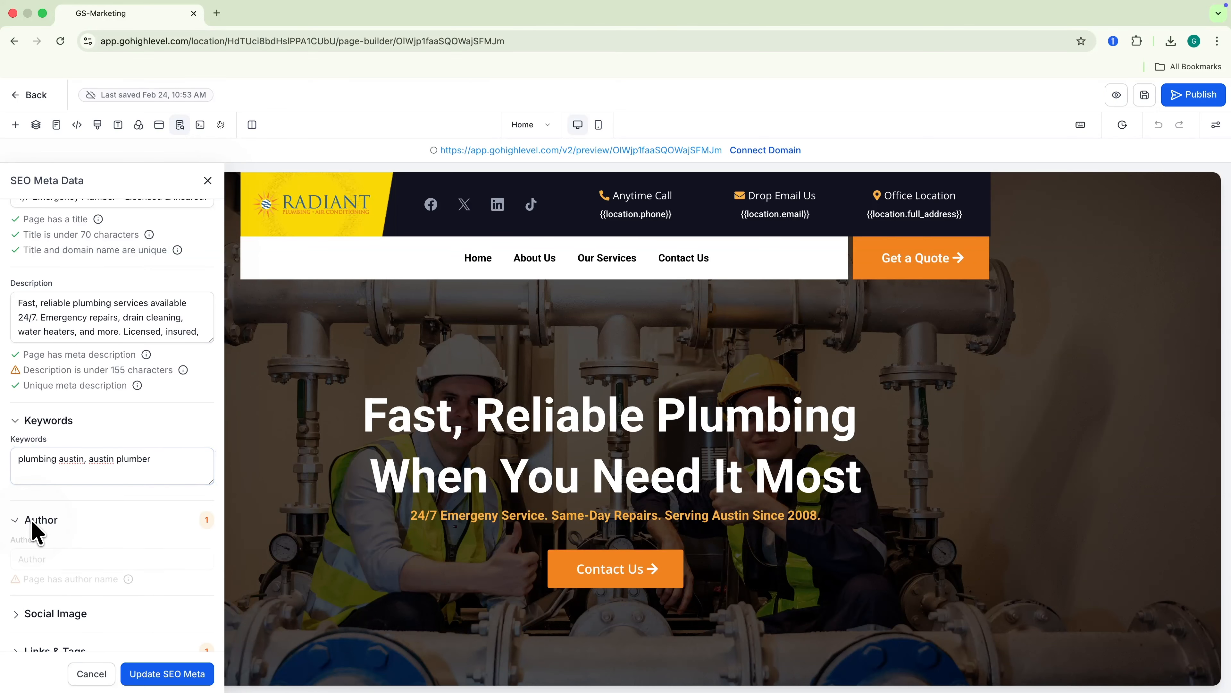
pyautogui.scroll(-2, 48, 524)
pyautogui.click(65, 500)
pyautogui.write('Radiany plumbing')
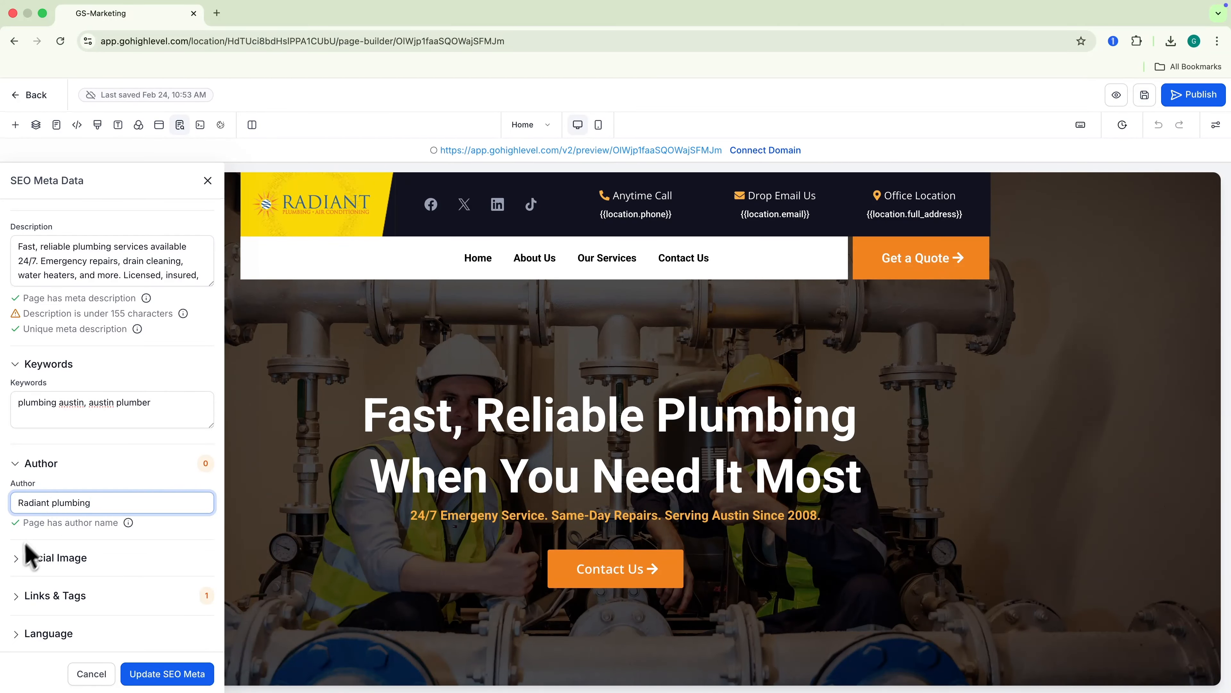
# Step: Add a custom meta tag named geo.region with the content US-TX to the home page's SEO metadata
pyautogui.click(32, 599)
pyautogui.scroll(-2, 33, 607)
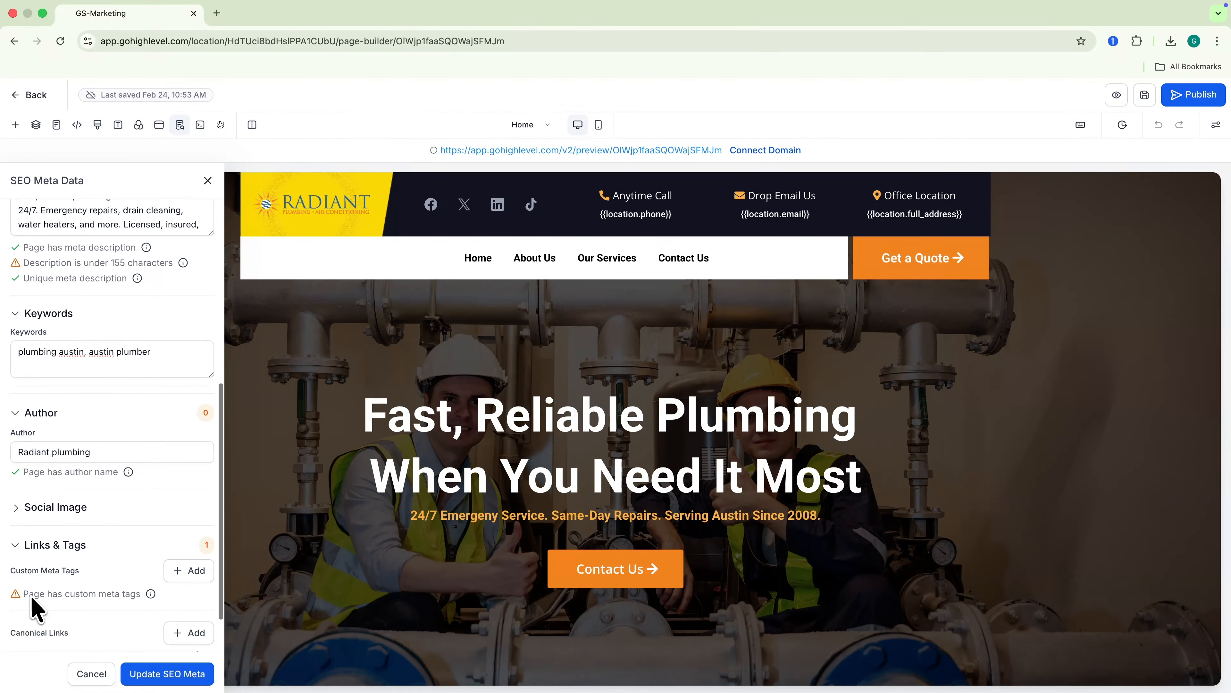
pyautogui.scroll(-2, 34, 609)
pyautogui.click(193, 513)
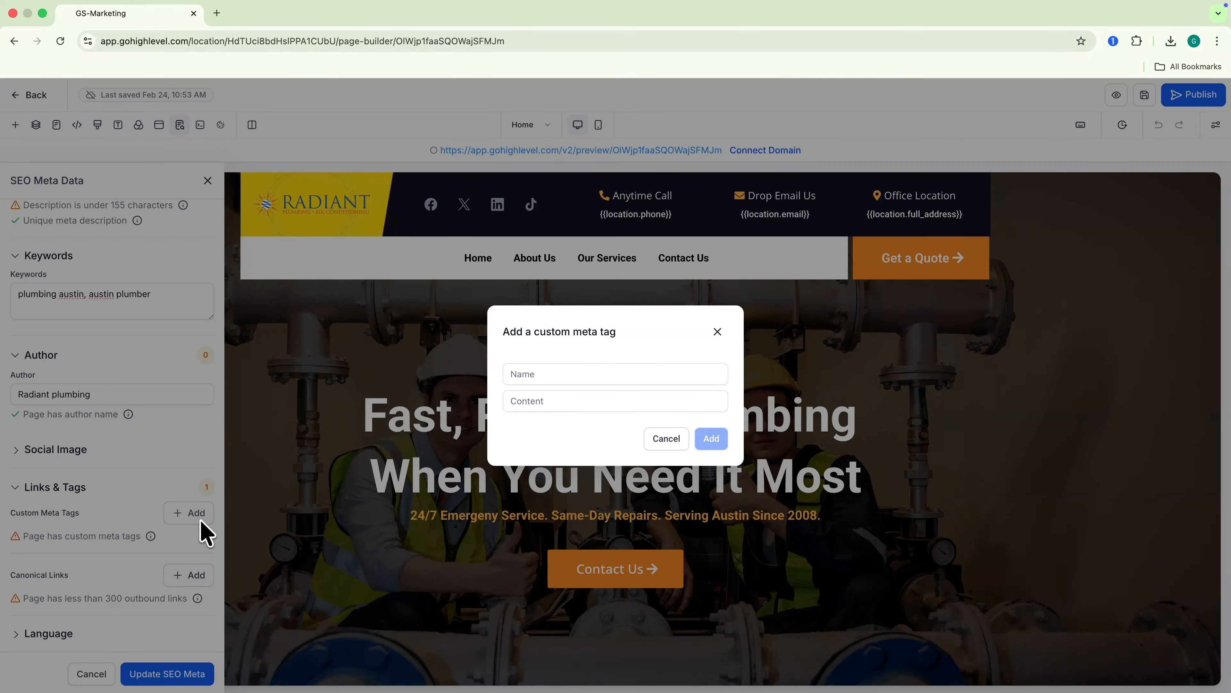
pyautogui.click(584, 378)
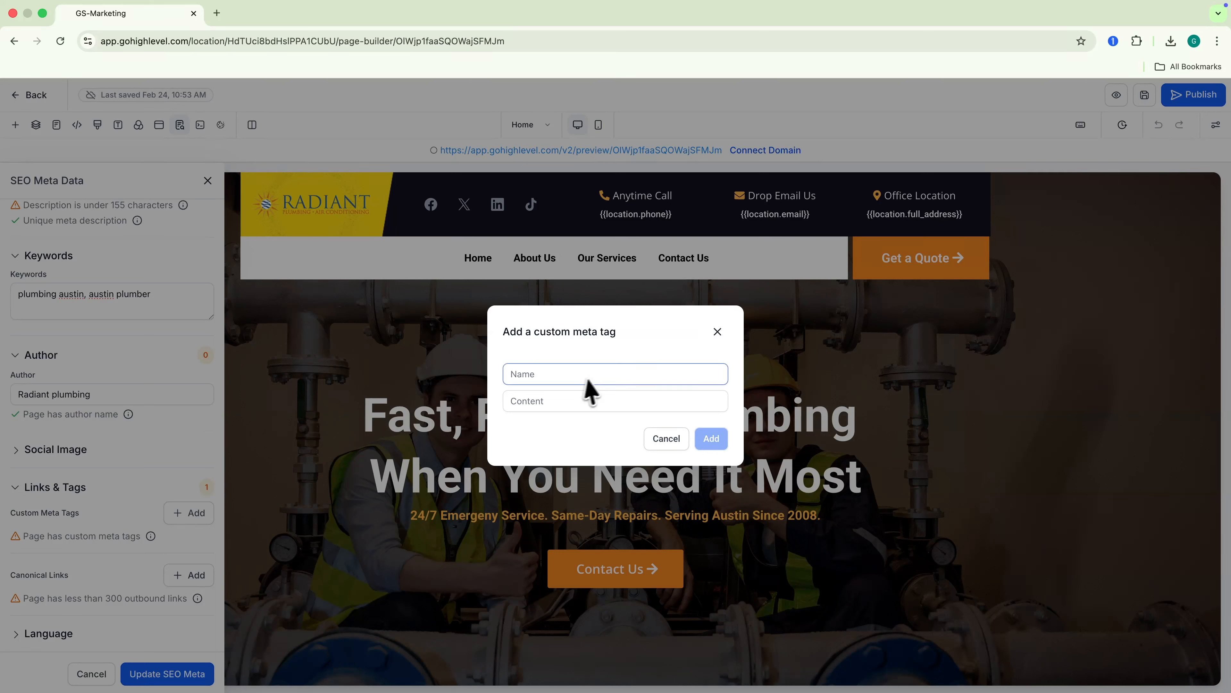
pyautogui.write('geo.region')
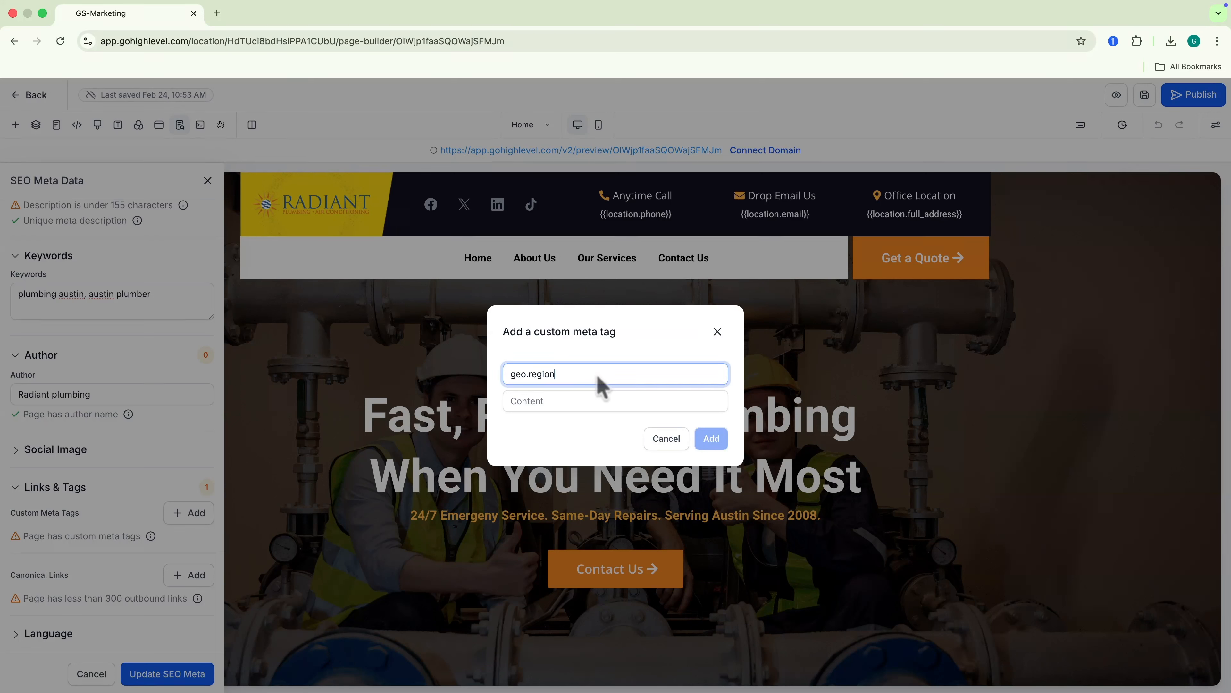
pyautogui.click(584, 400)
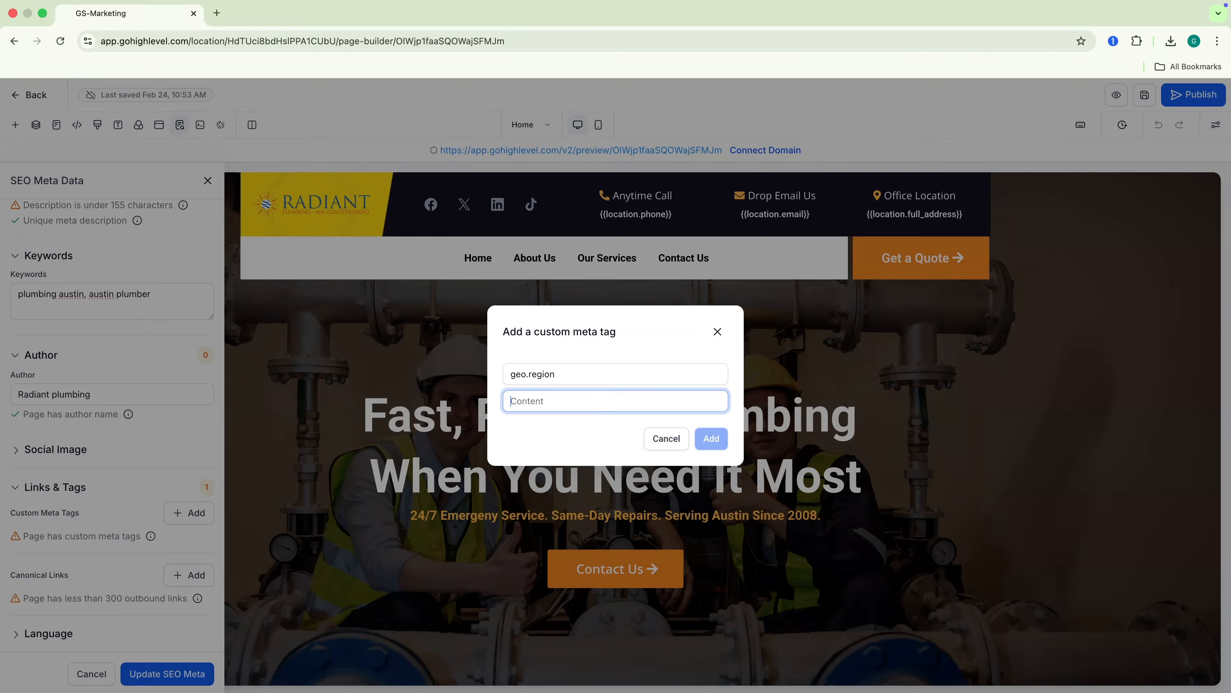
pyautogui.write('US-TX')
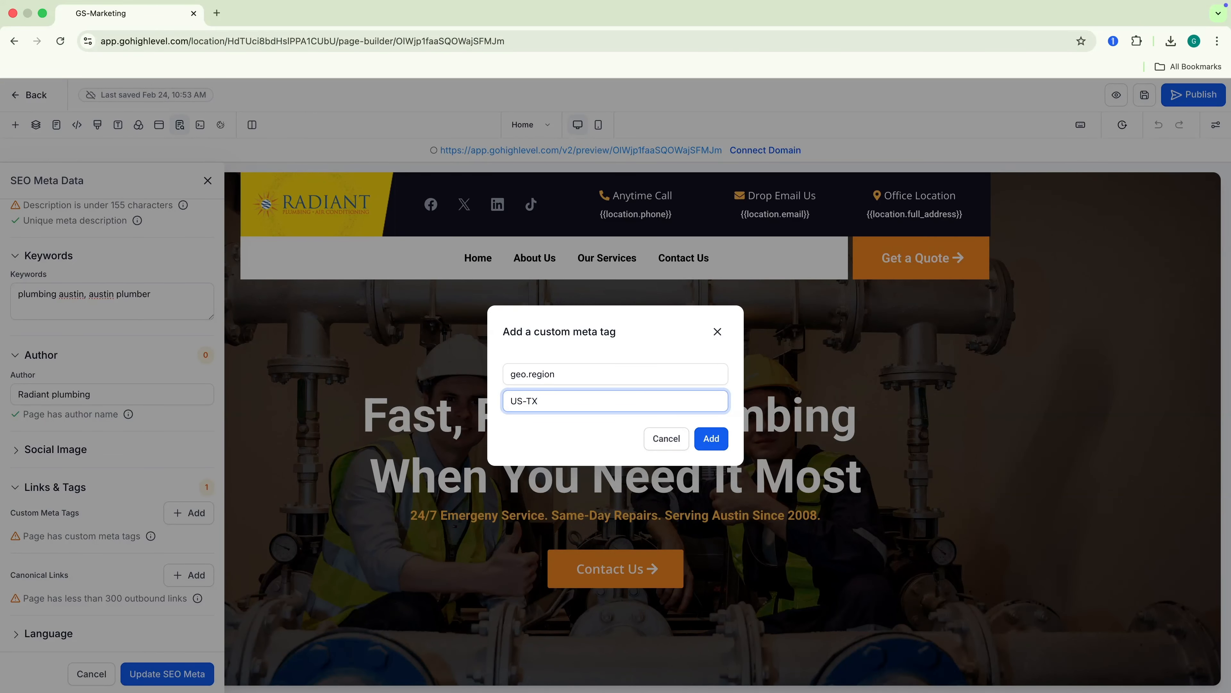
pyautogui.press('Return')
# Step: Add a custom meta tag named geo.placename with the content Austin and update the page's SEO metadata
pyautogui.click(613, 364)
pyautogui.write('-TX')
pyautogui.write('geo.pla')
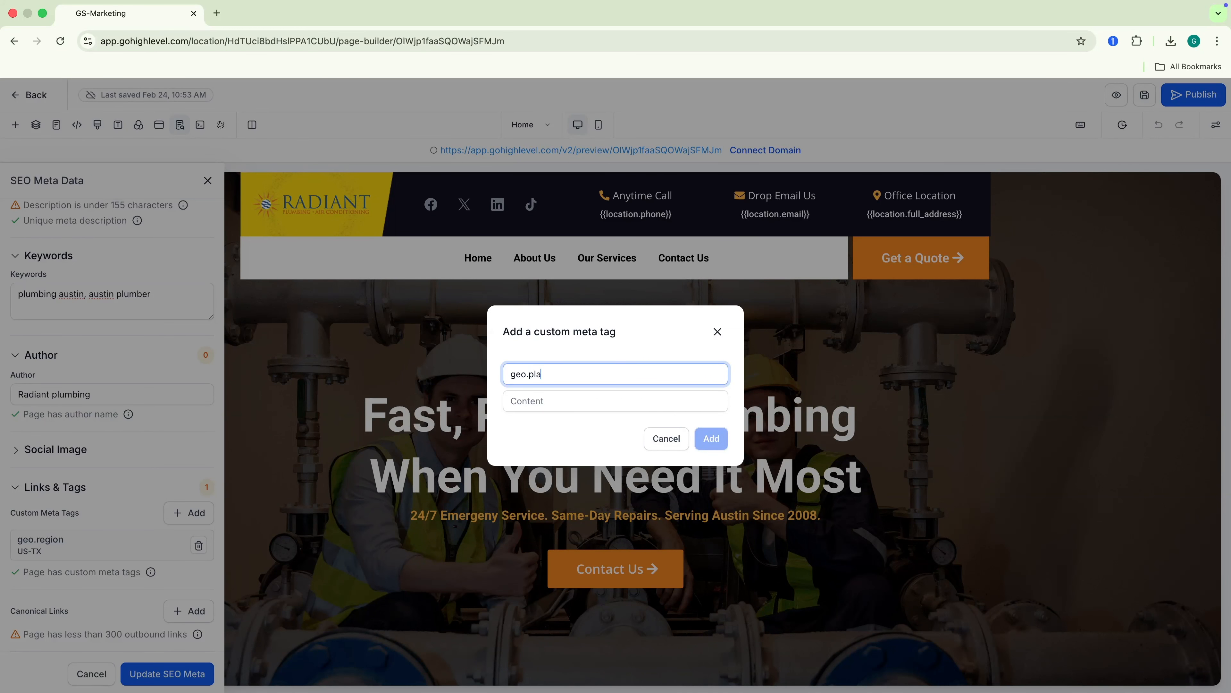
pyautogui.click(594, 402)
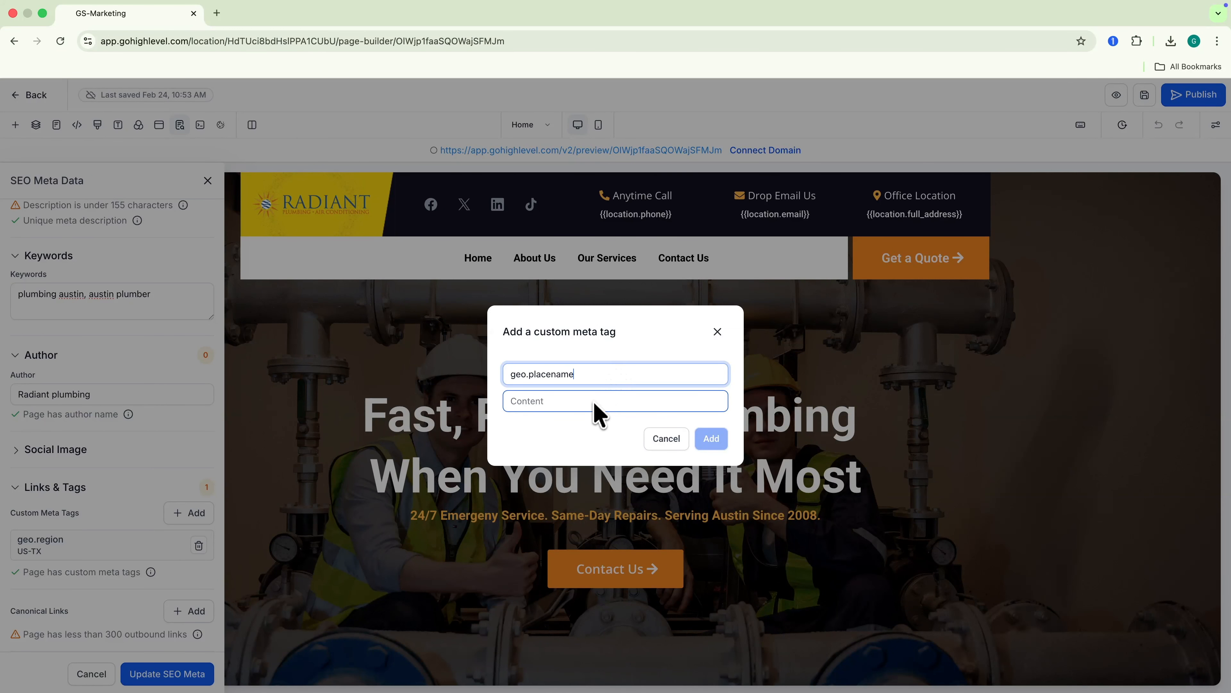
pyautogui.write('Austin')
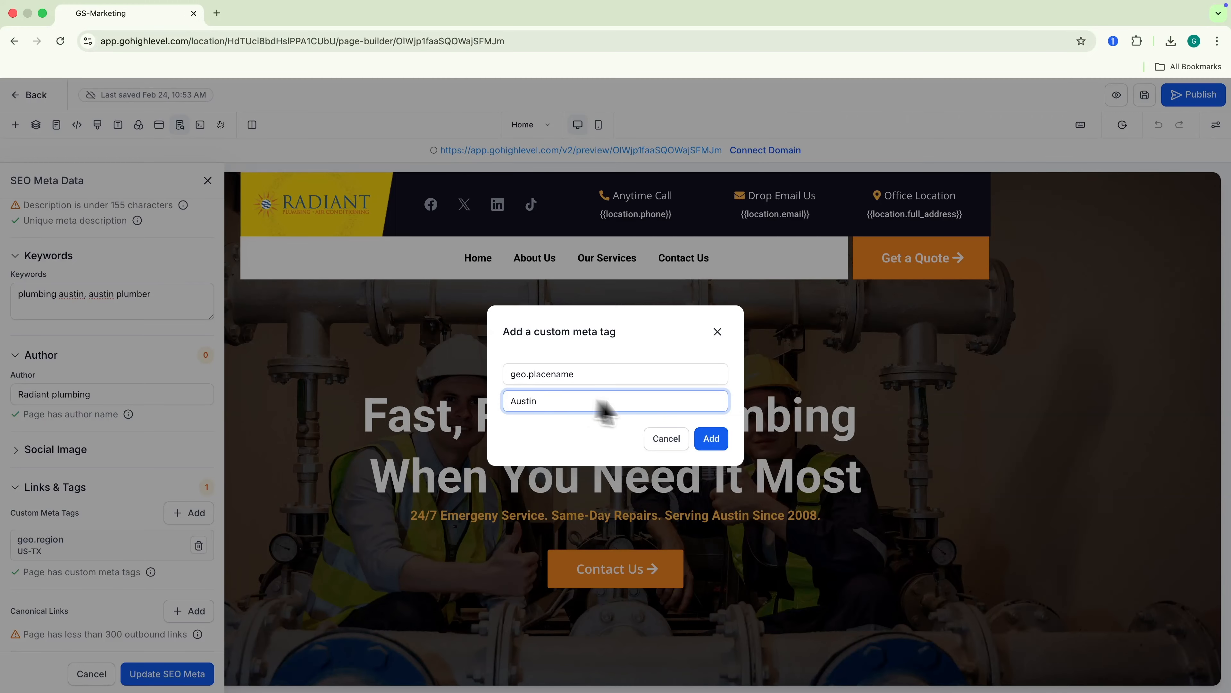
pyautogui.click(712, 440)
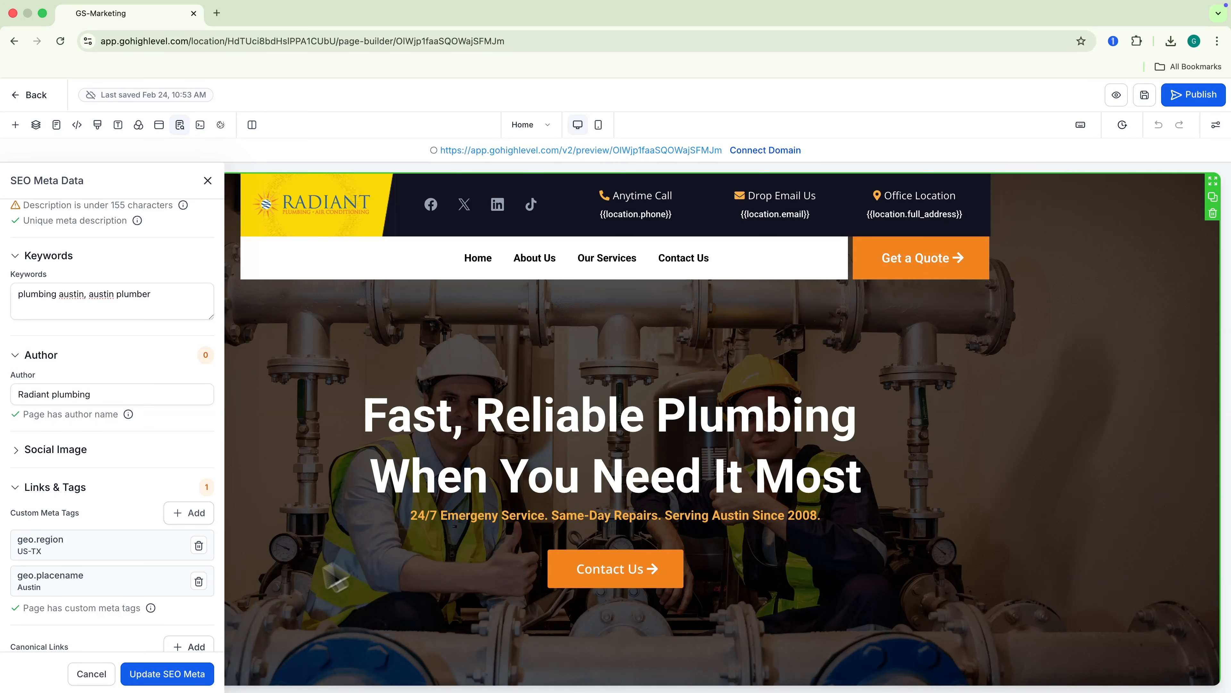
pyautogui.click(167, 674)
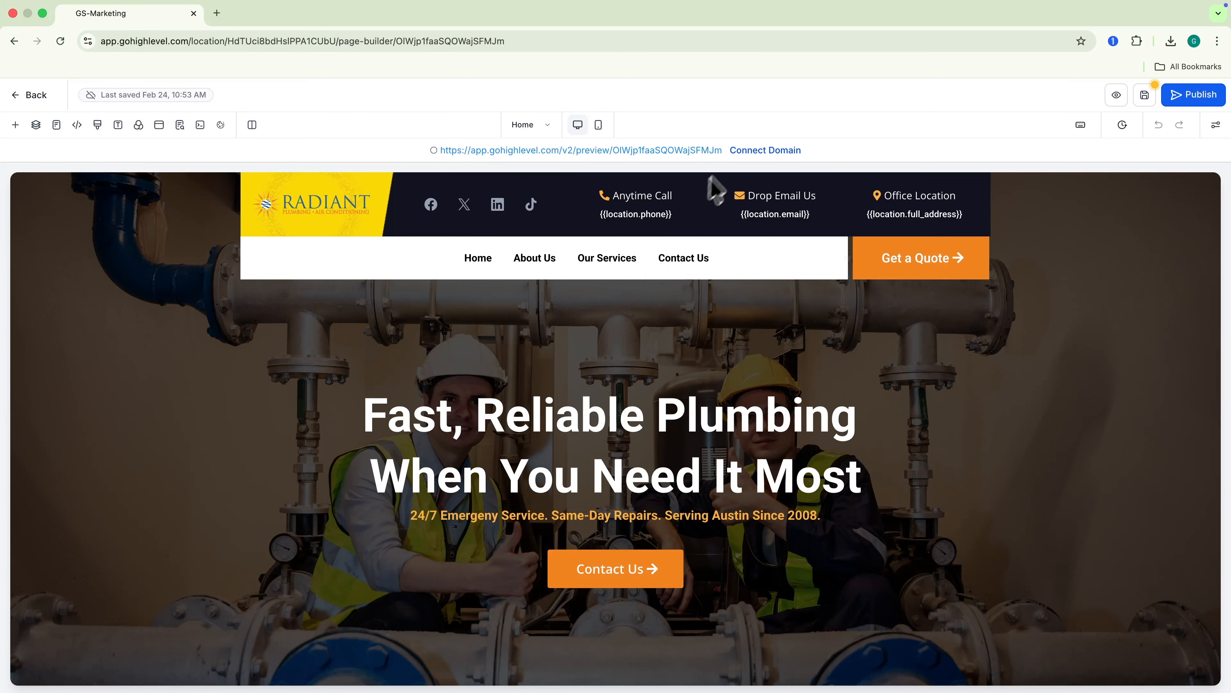
pyautogui.click(758, 152)
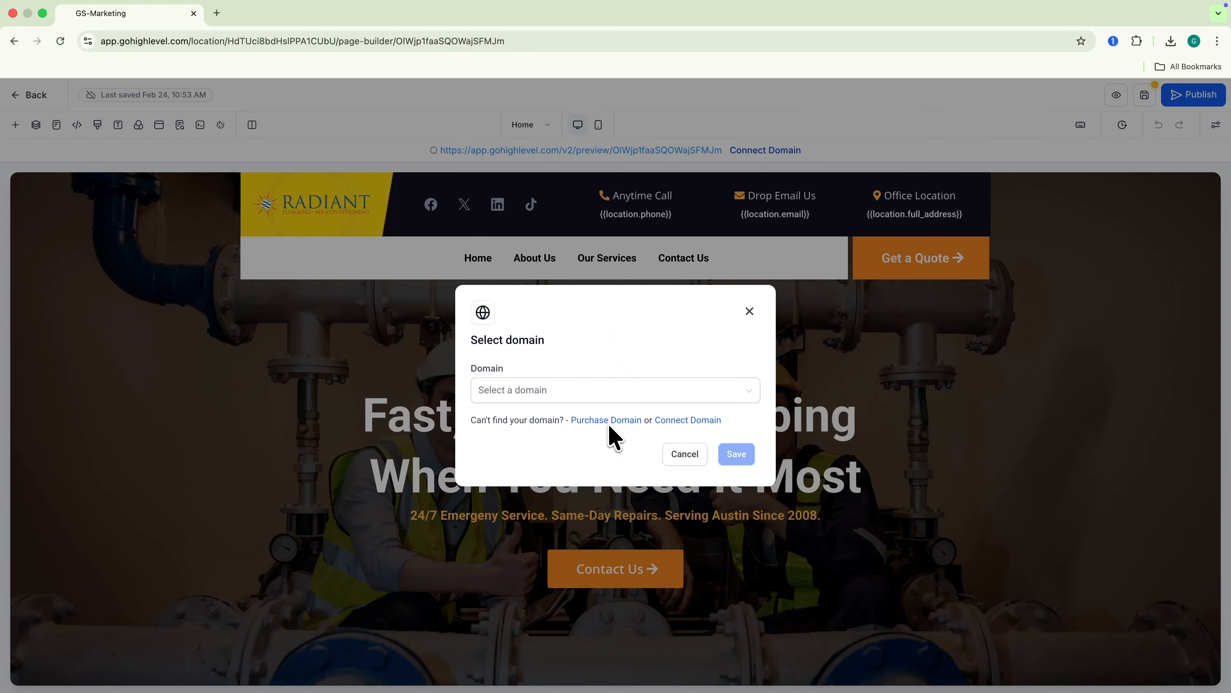
pyautogui.click(675, 420)
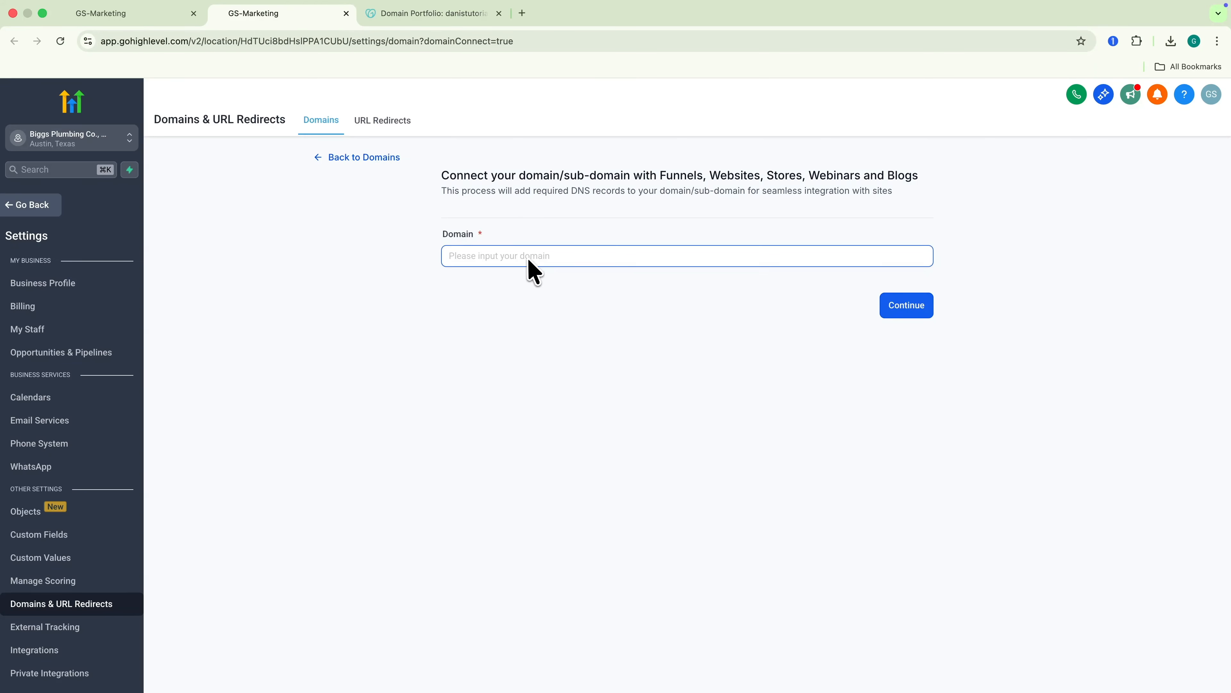
pyautogui.click(527, 257)
pyautogui.write('danistutorials.live')
pyautogui.click(912, 313)
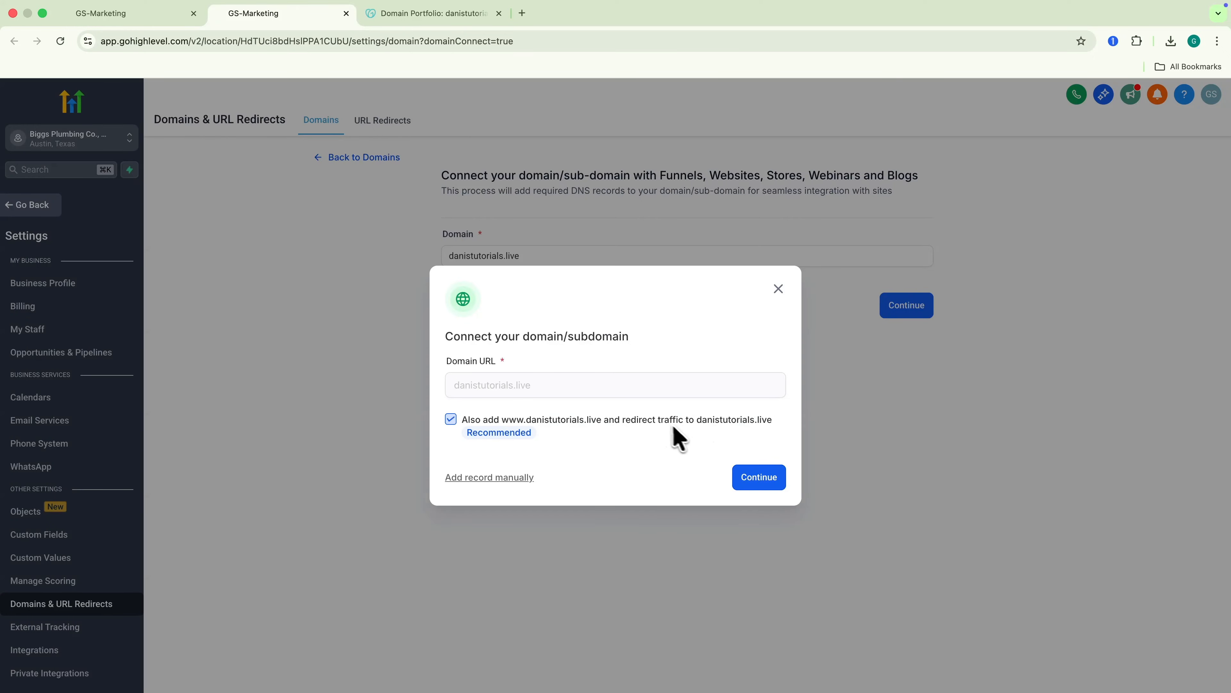
pyautogui.click(747, 473)
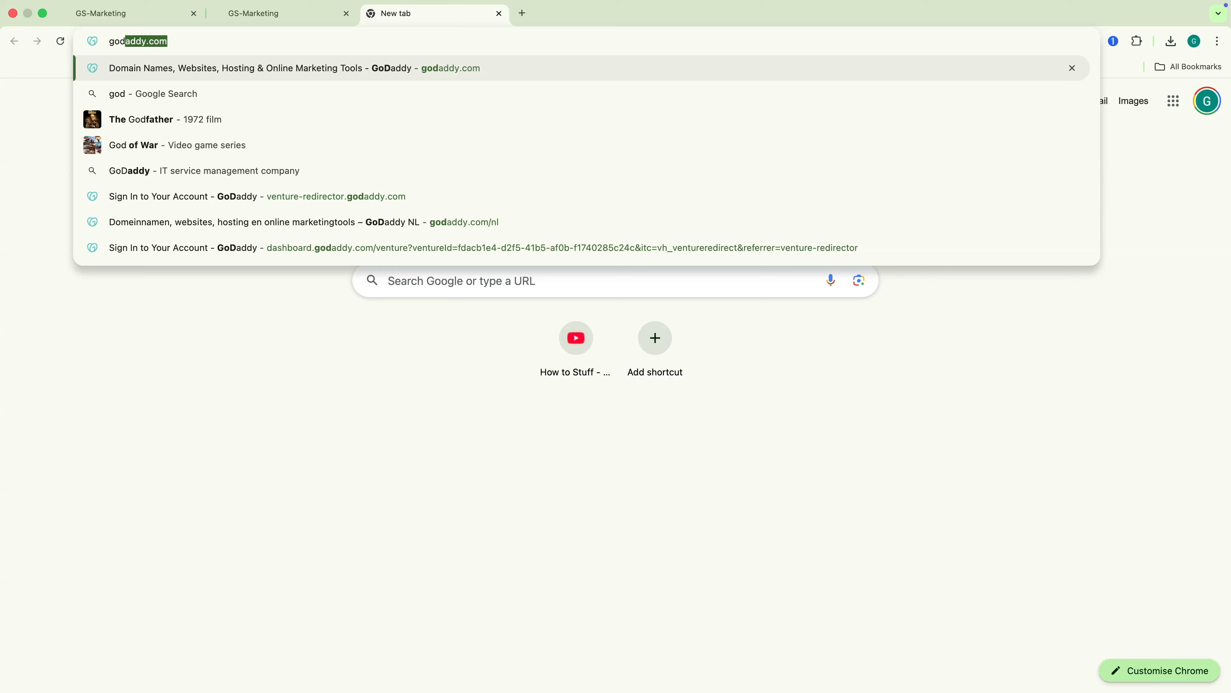
# Step: Switch to GoDaddy in a new browser tab and open the domain settings for danistutorials.live
pyautogui.press('Return')
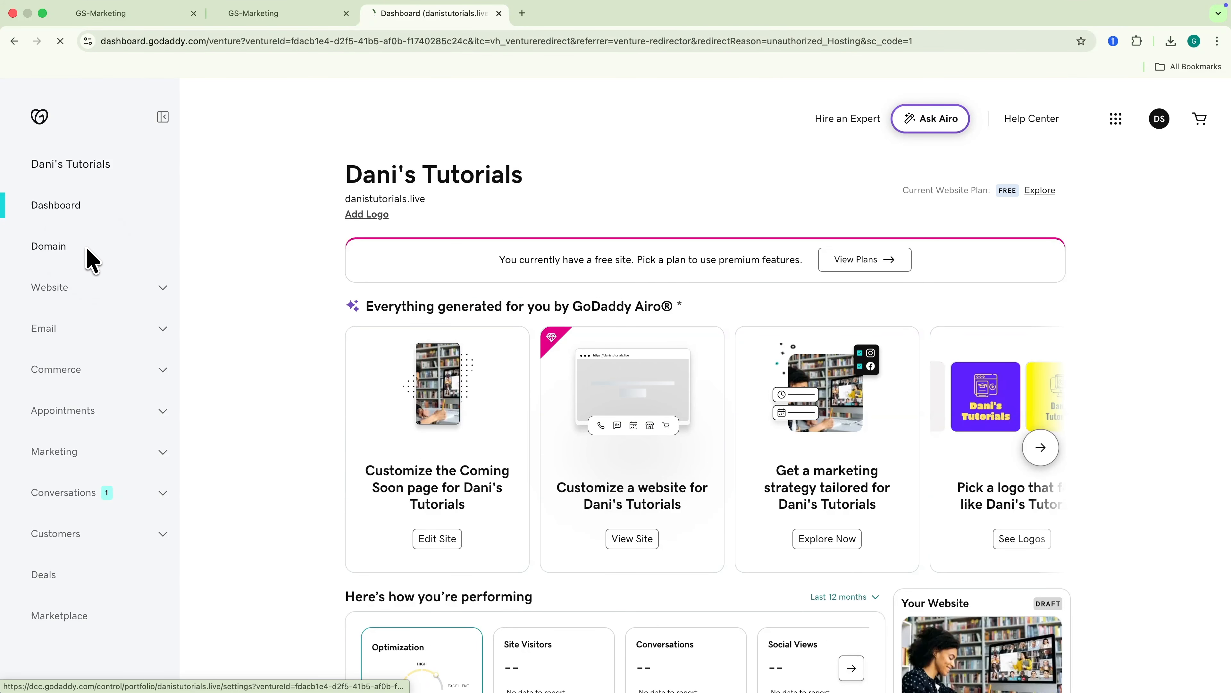
pyautogui.click(85, 251)
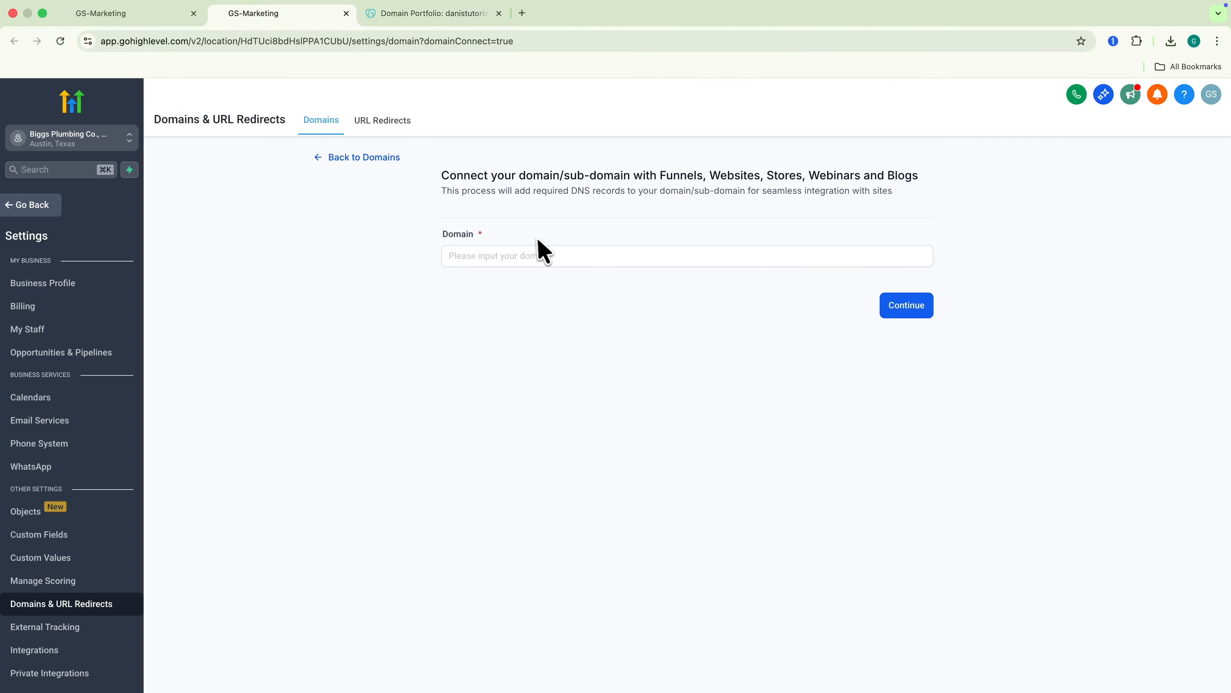
# Step: Submit danistutorials.live on the domain connection page and verify its required A and CNAME records
pyautogui.click(538, 258)
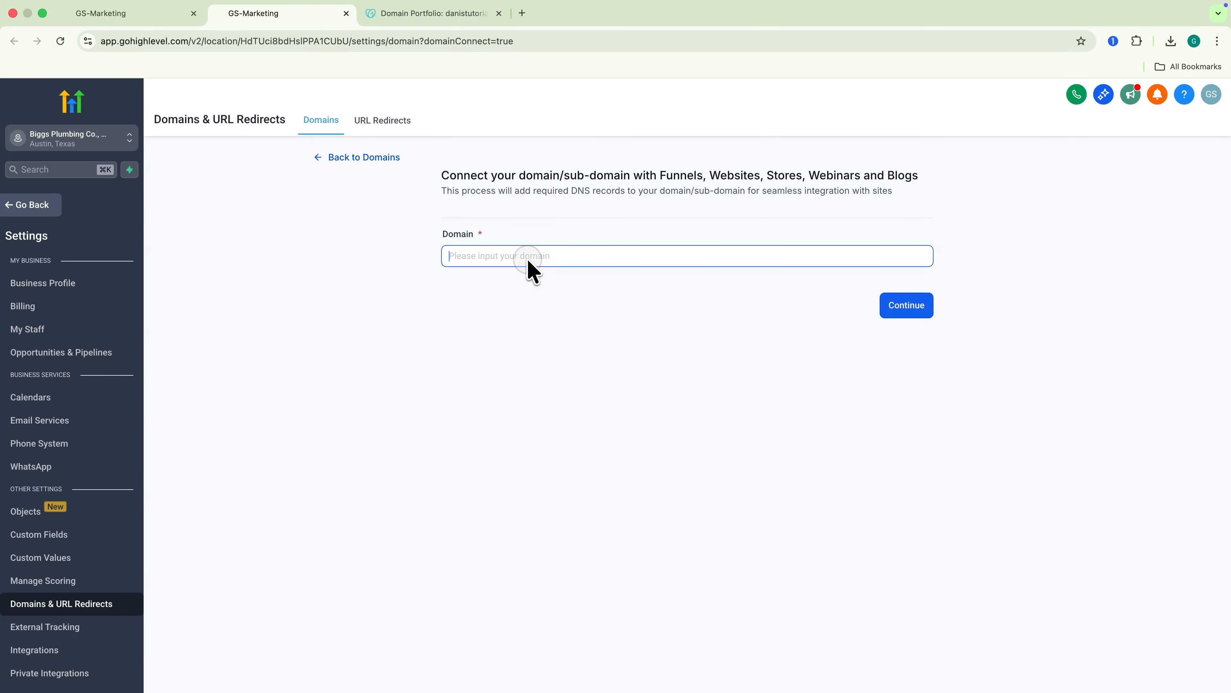
pyautogui.write('danistutorials.live')
pyautogui.click(910, 310)
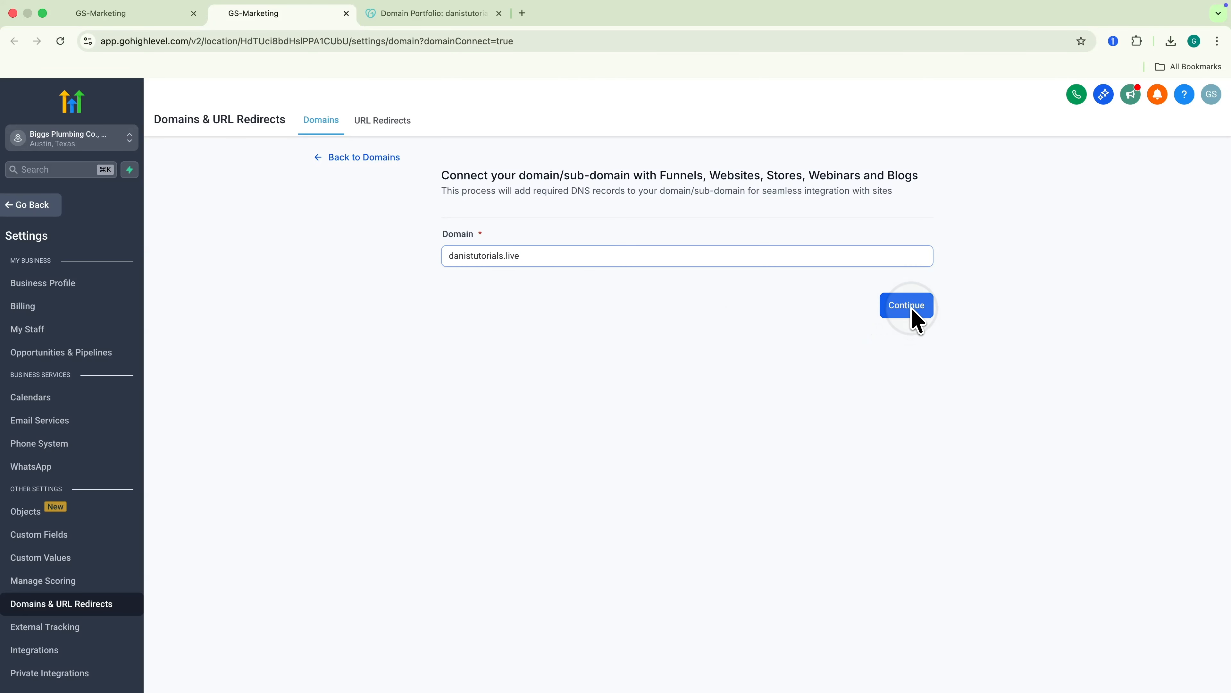
pyautogui.click(756, 480)
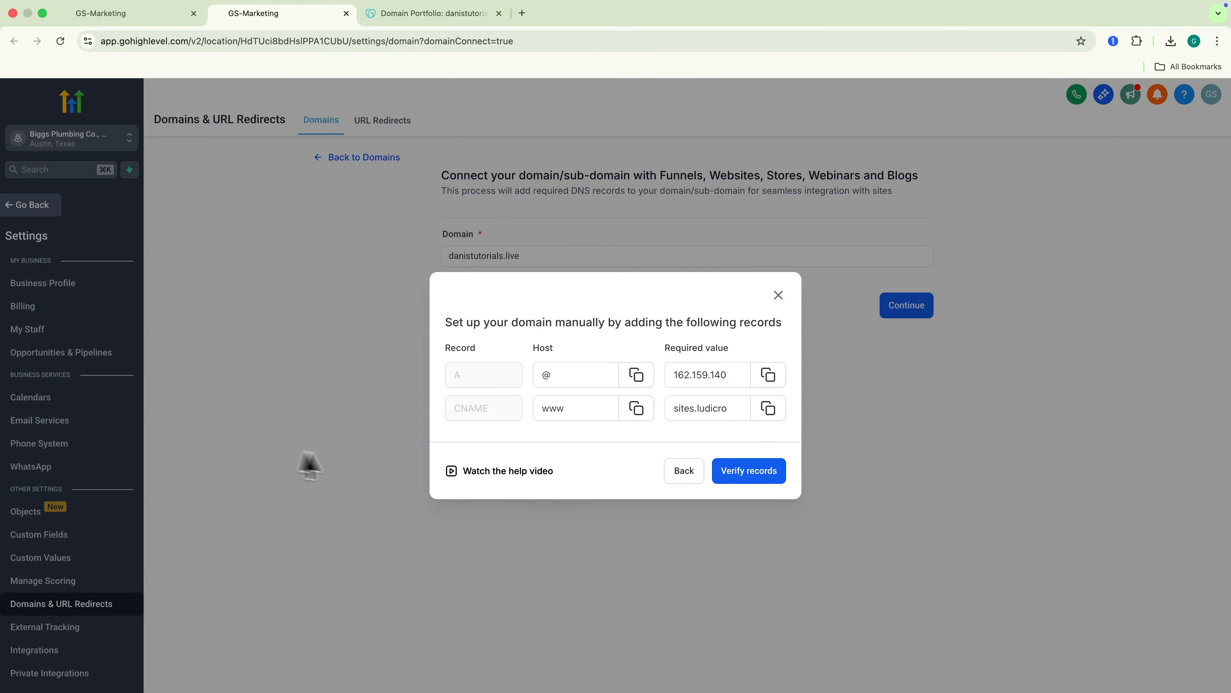
pyautogui.click(743, 472)
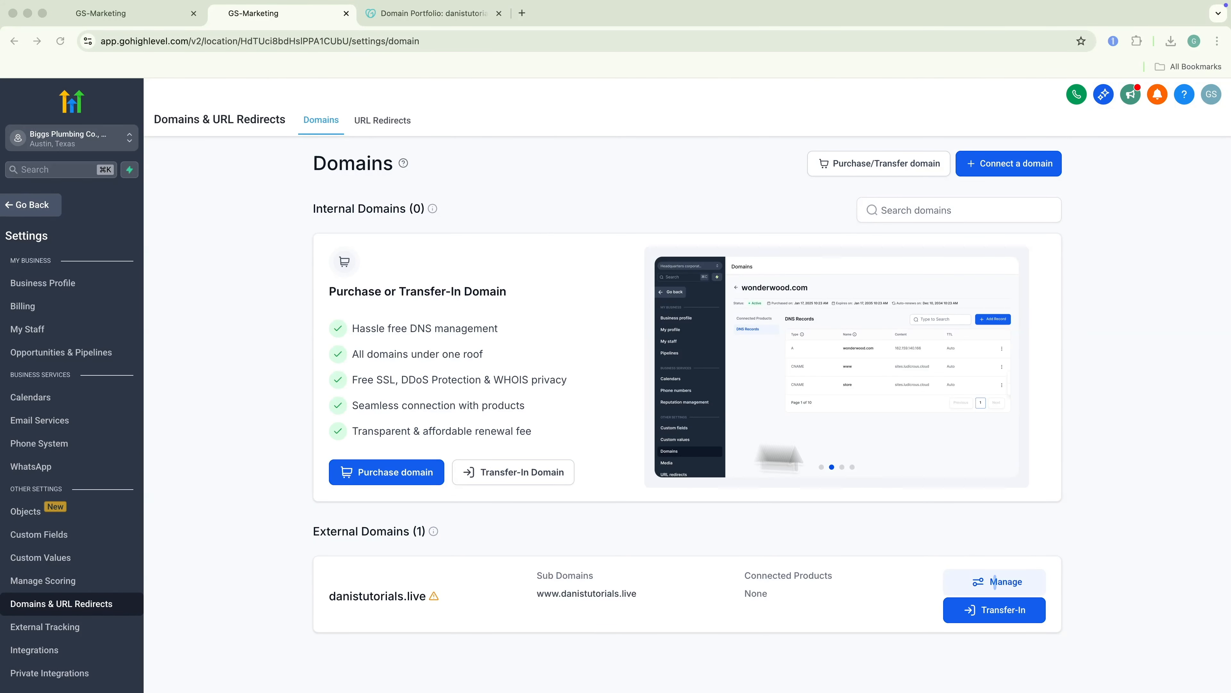
# Step: Connect danistutorials.live to the plumbing site using the Website product type and finish the setup
pyautogui.click(1002, 579)
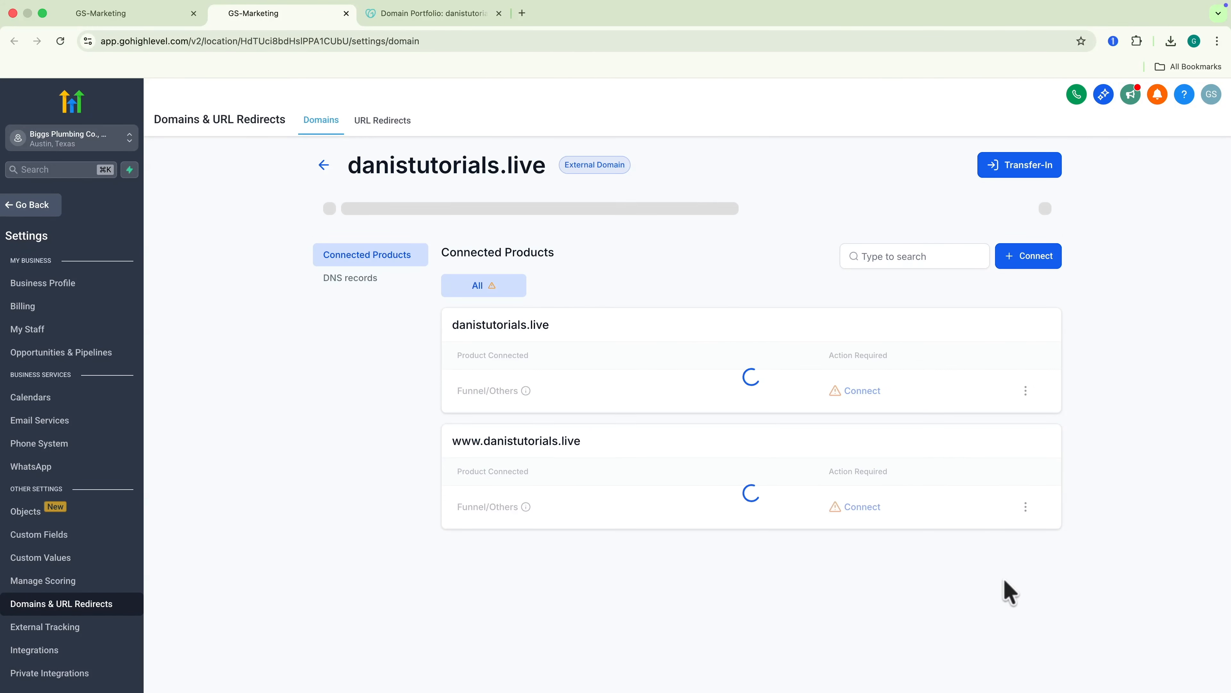
pyautogui.click(861, 401)
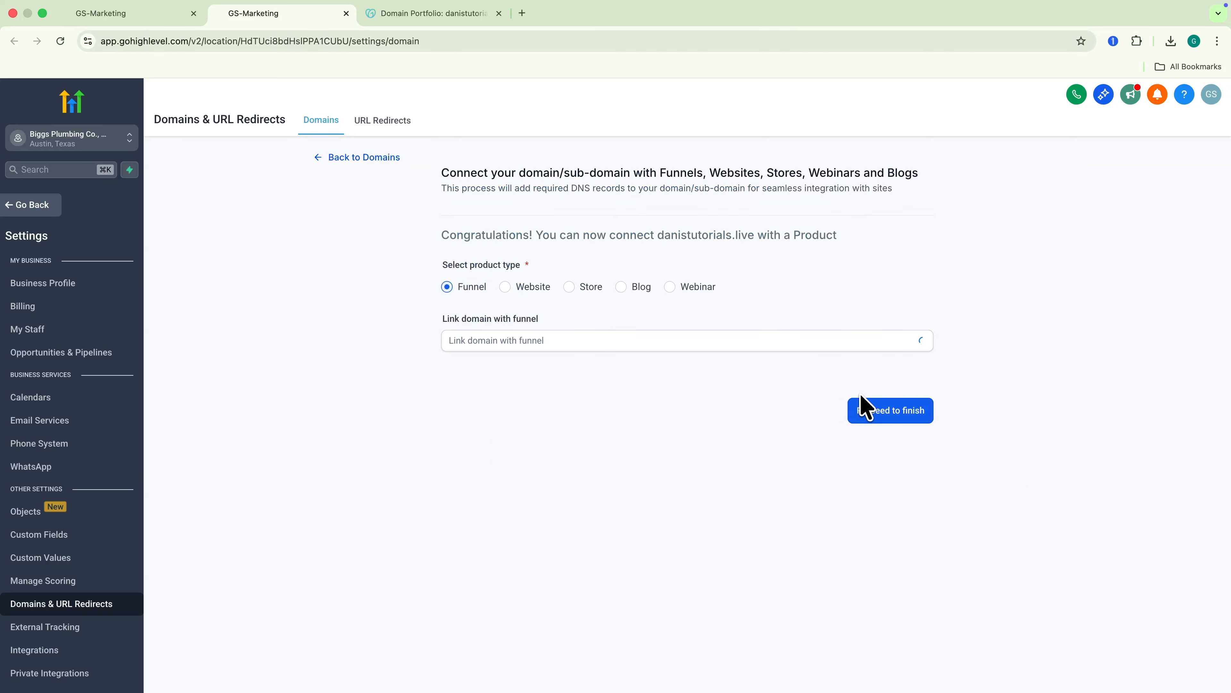
pyautogui.click(521, 289)
pyautogui.click(515, 342)
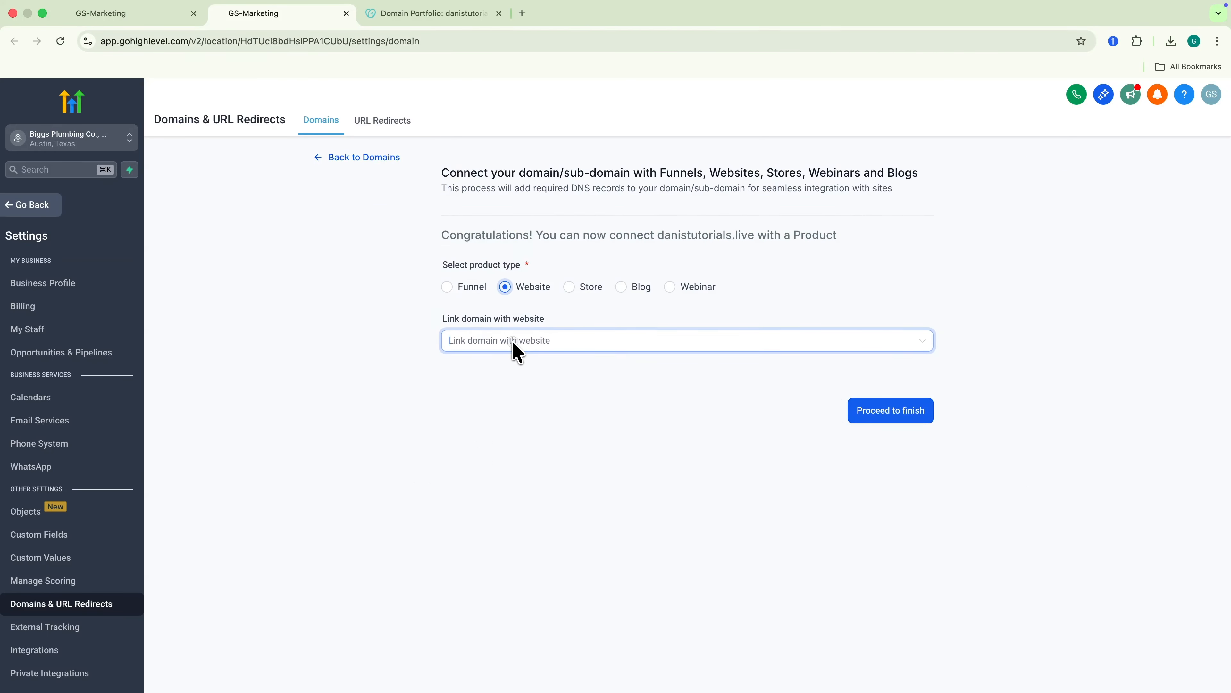
pyautogui.click(468, 370)
pyautogui.click(914, 414)
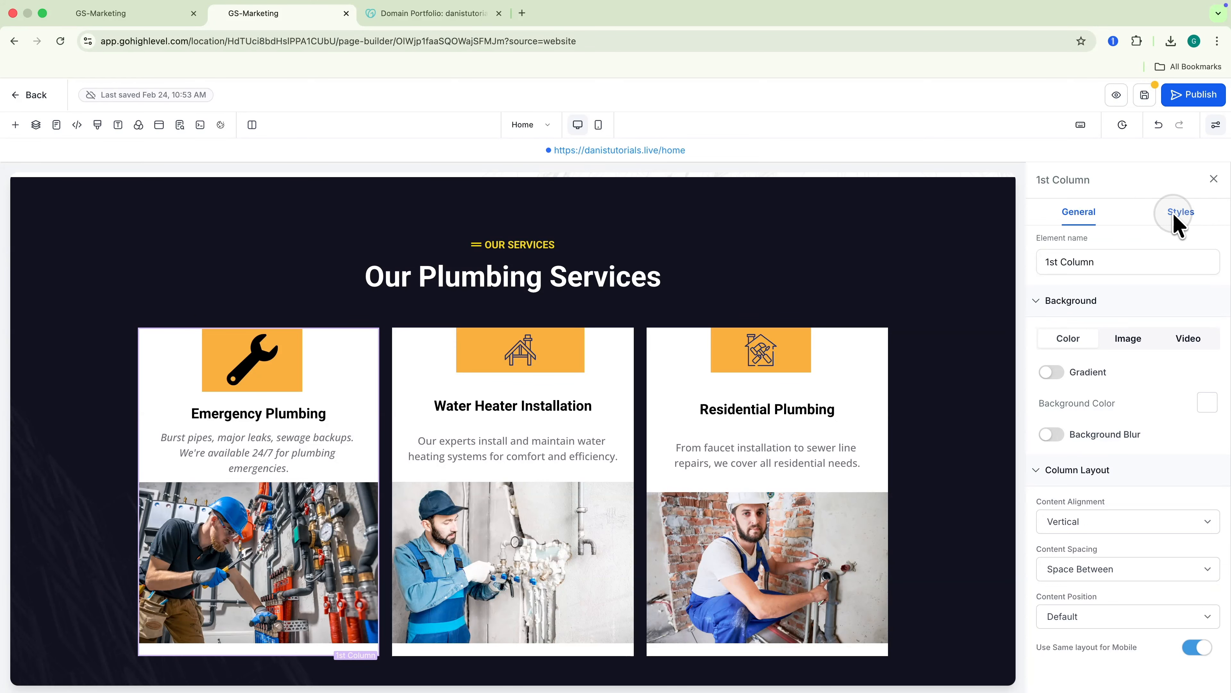
# Step: Assign the custom class "service-hover" to the Emergency Plumbing column in the services section
pyautogui.click(1181, 213)
pyautogui.scroll(-2, 1125, 378)
pyautogui.click(1092, 586)
pyautogui.write('service-hover')
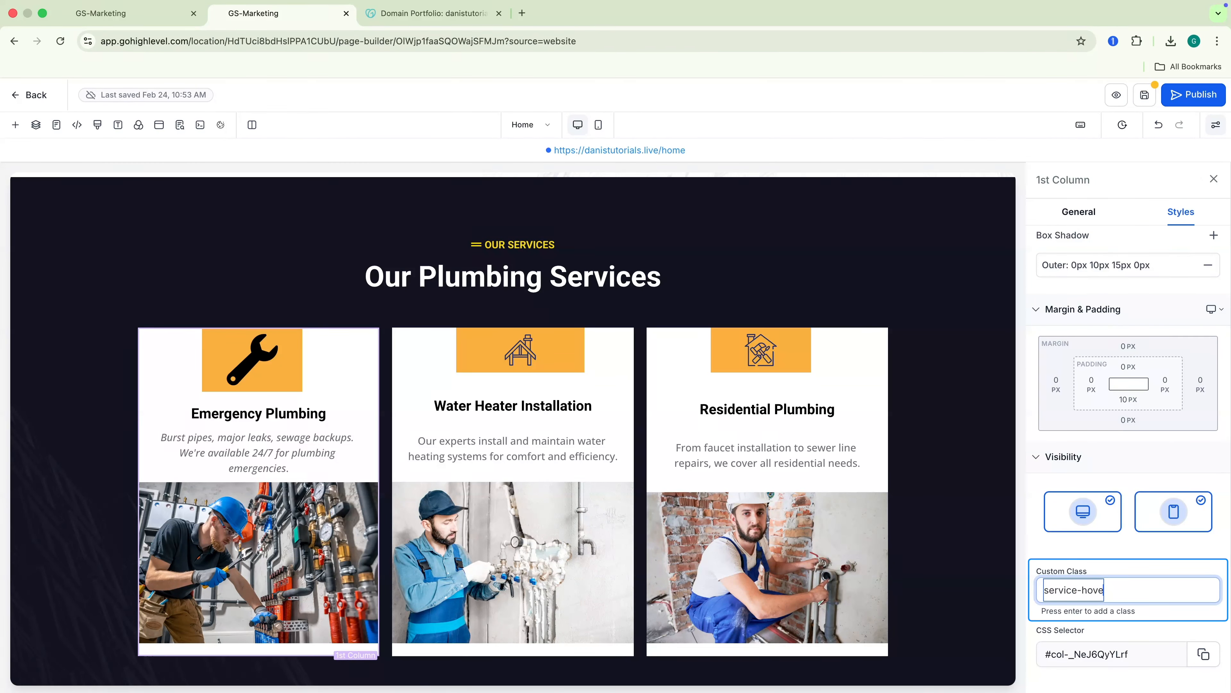
pyautogui.press('Return')
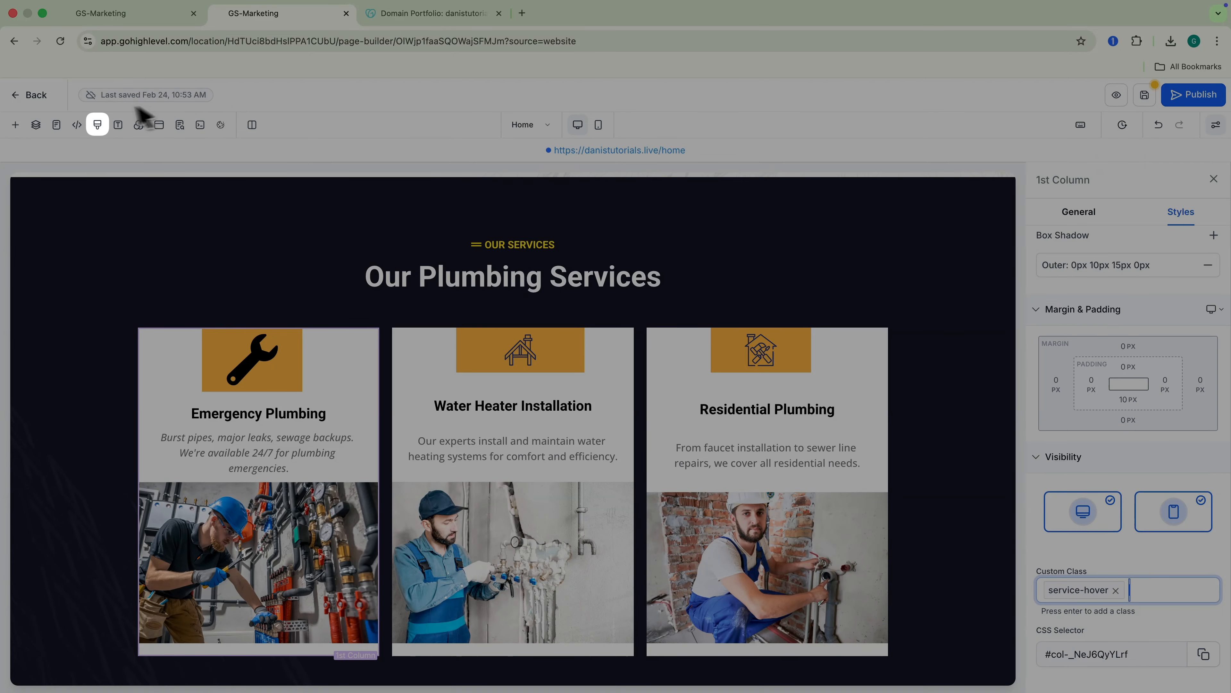
# Step: Save custom CSS giving .service-hover 0.3s ease transitions, scale(1.05) on hover and a 0 10px 25px rgba(0,0,0,0.15) shadow, and check the page preview
pyautogui.click(96, 126)
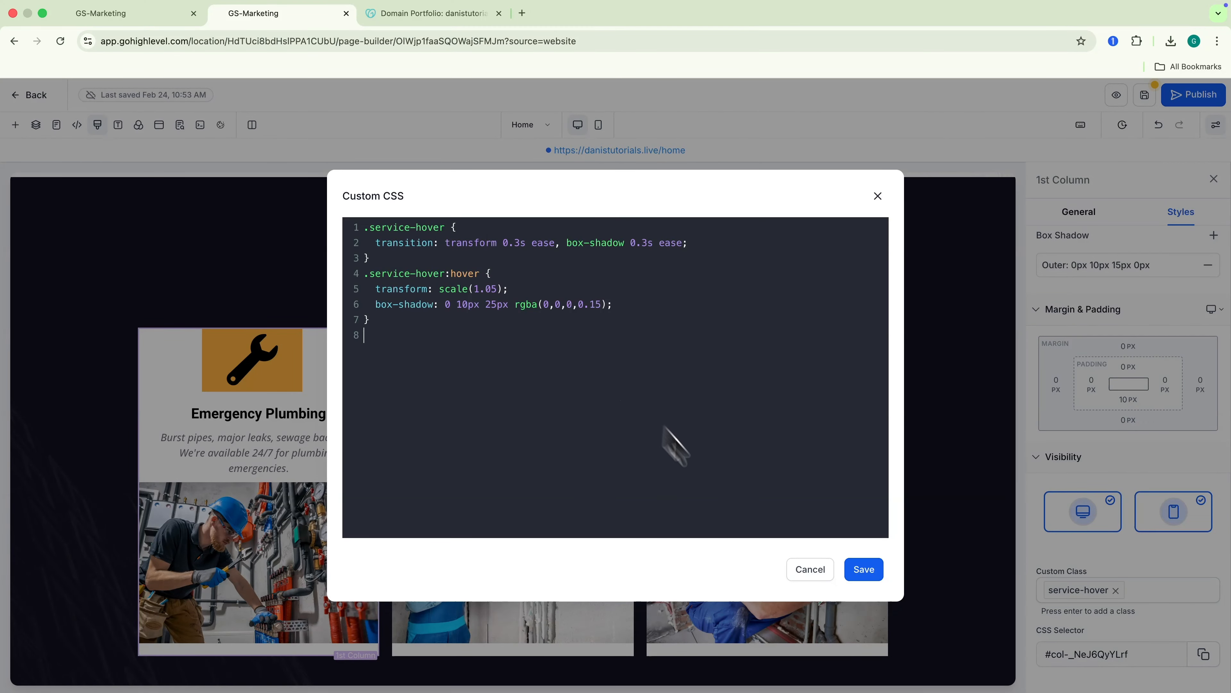
pyautogui.click(853, 571)
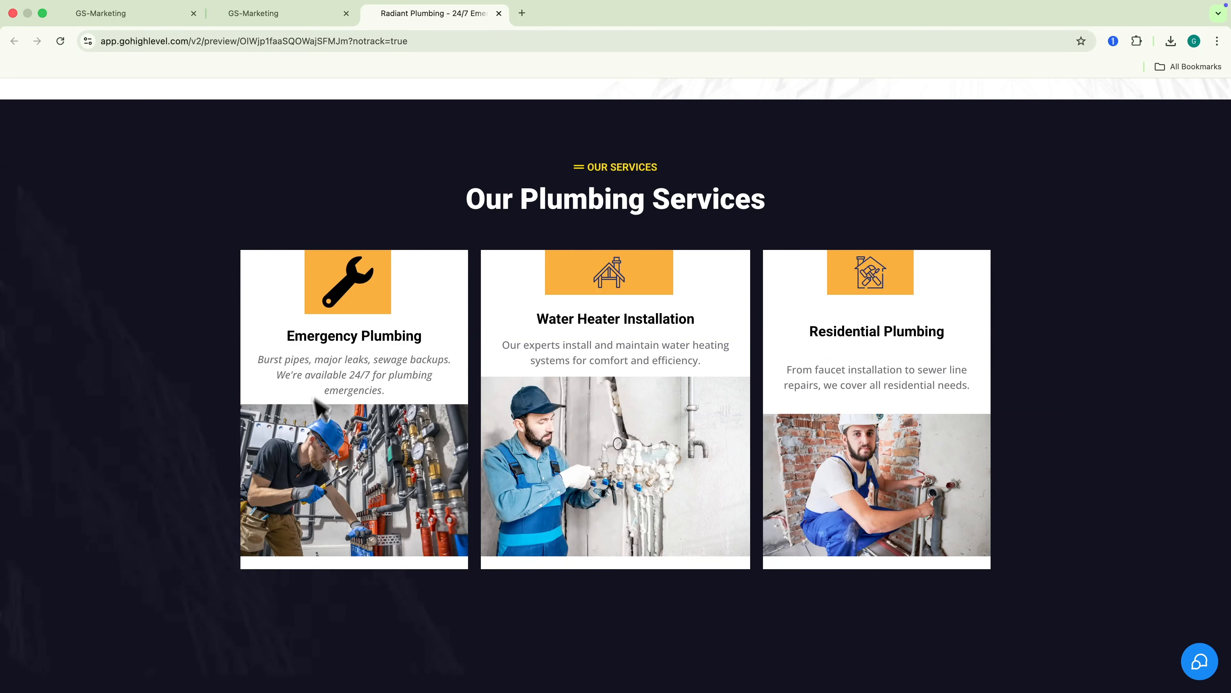
pyautogui.scroll(20, 615, 436)
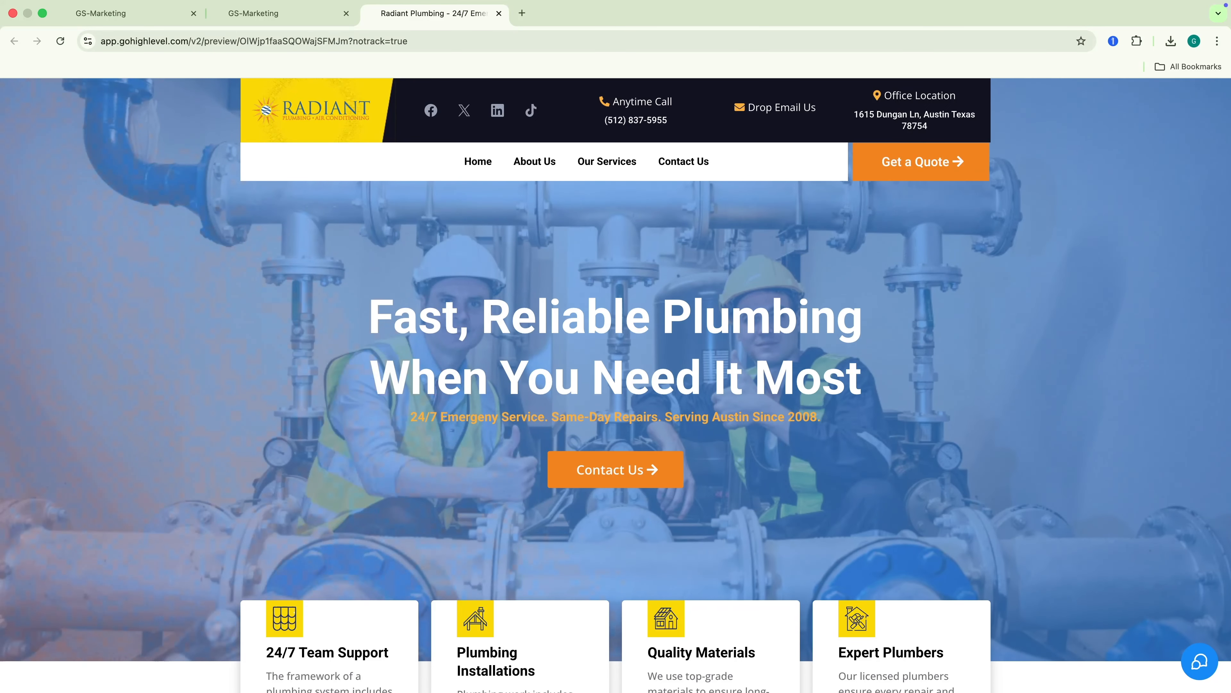